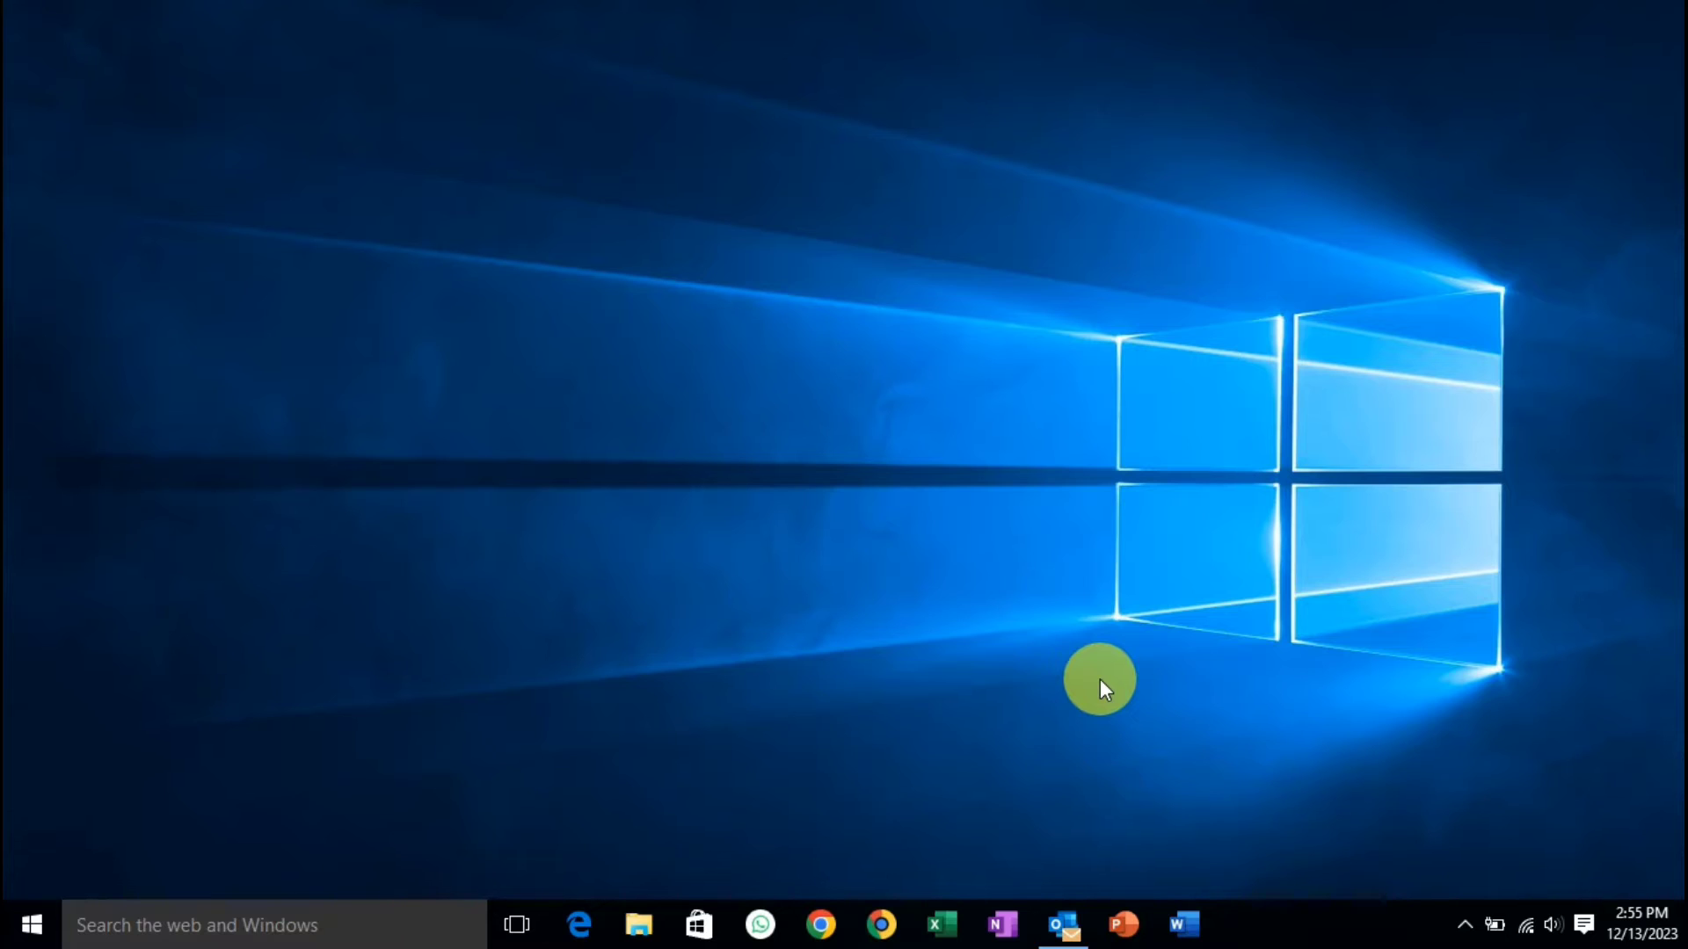
Open File Explorer, browse to the Users folder on Local Disk (C:) and select the admin profile folder
left_click(646, 919)
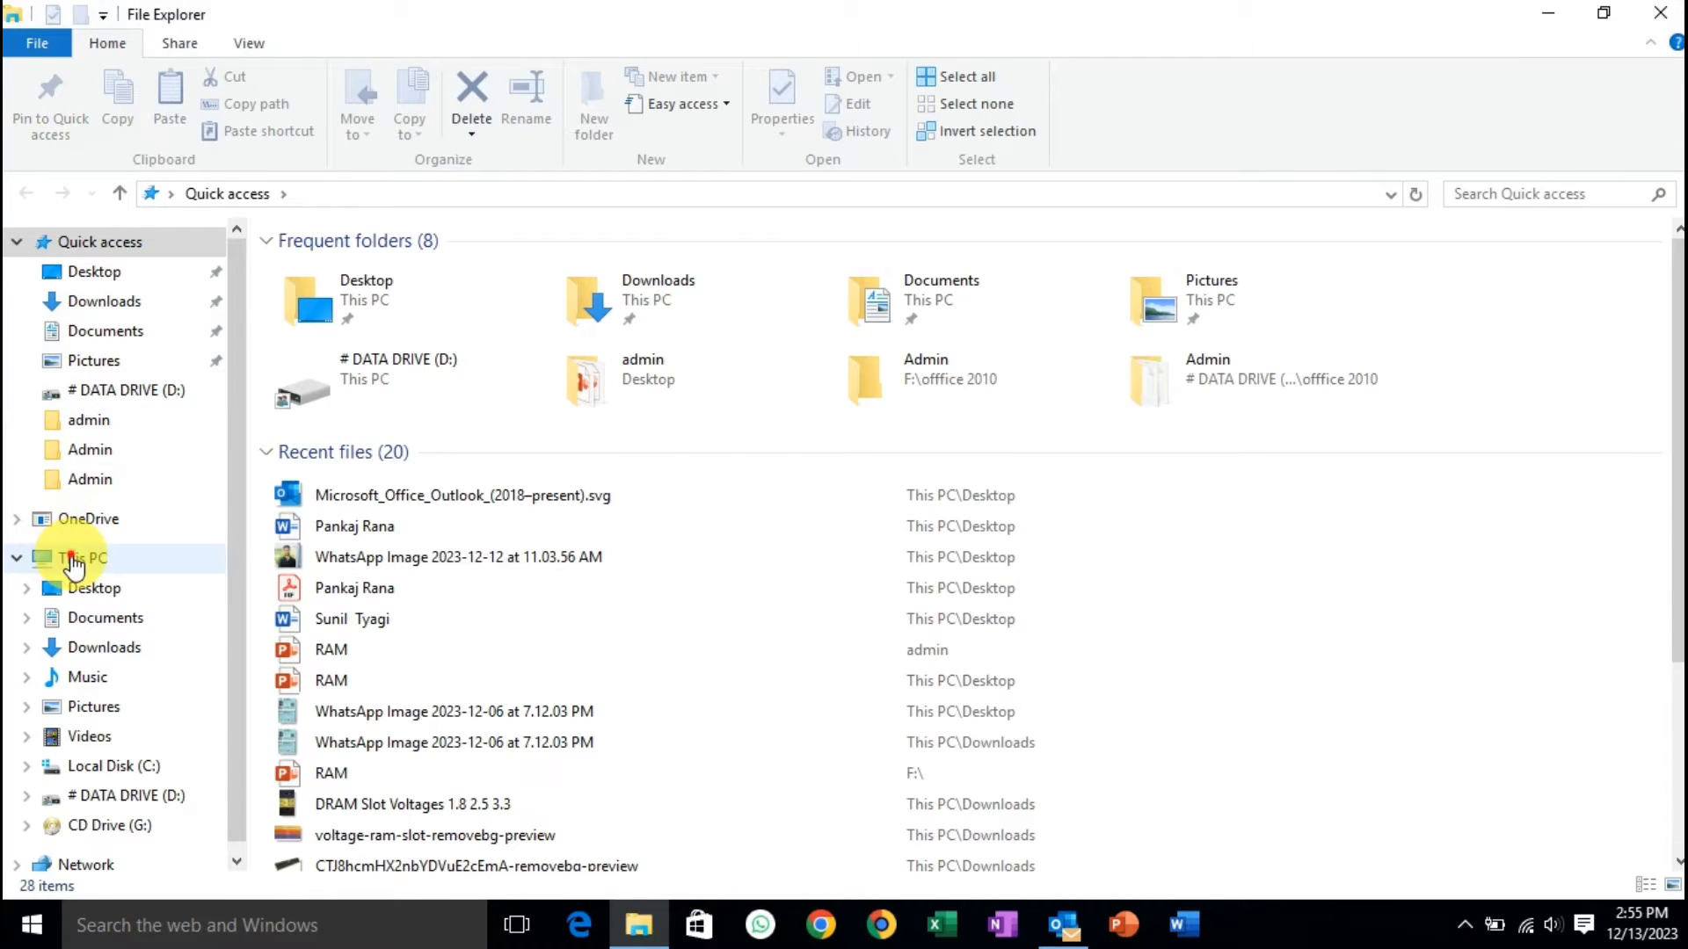
left_click(77, 557)
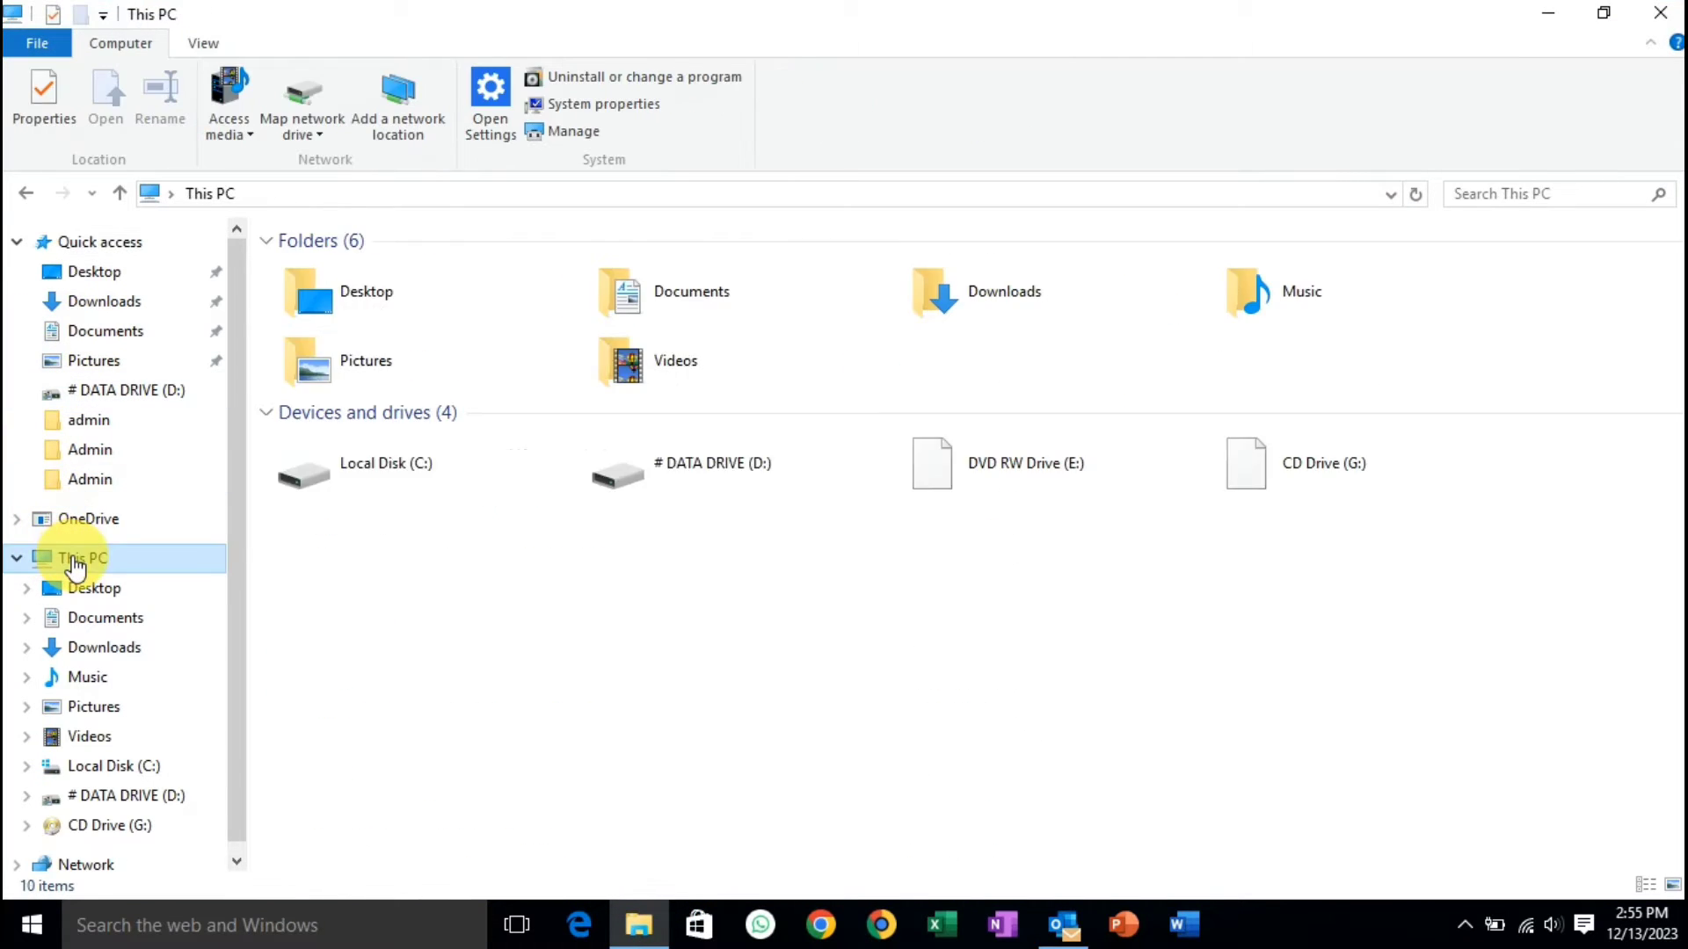
left_click(413, 466)
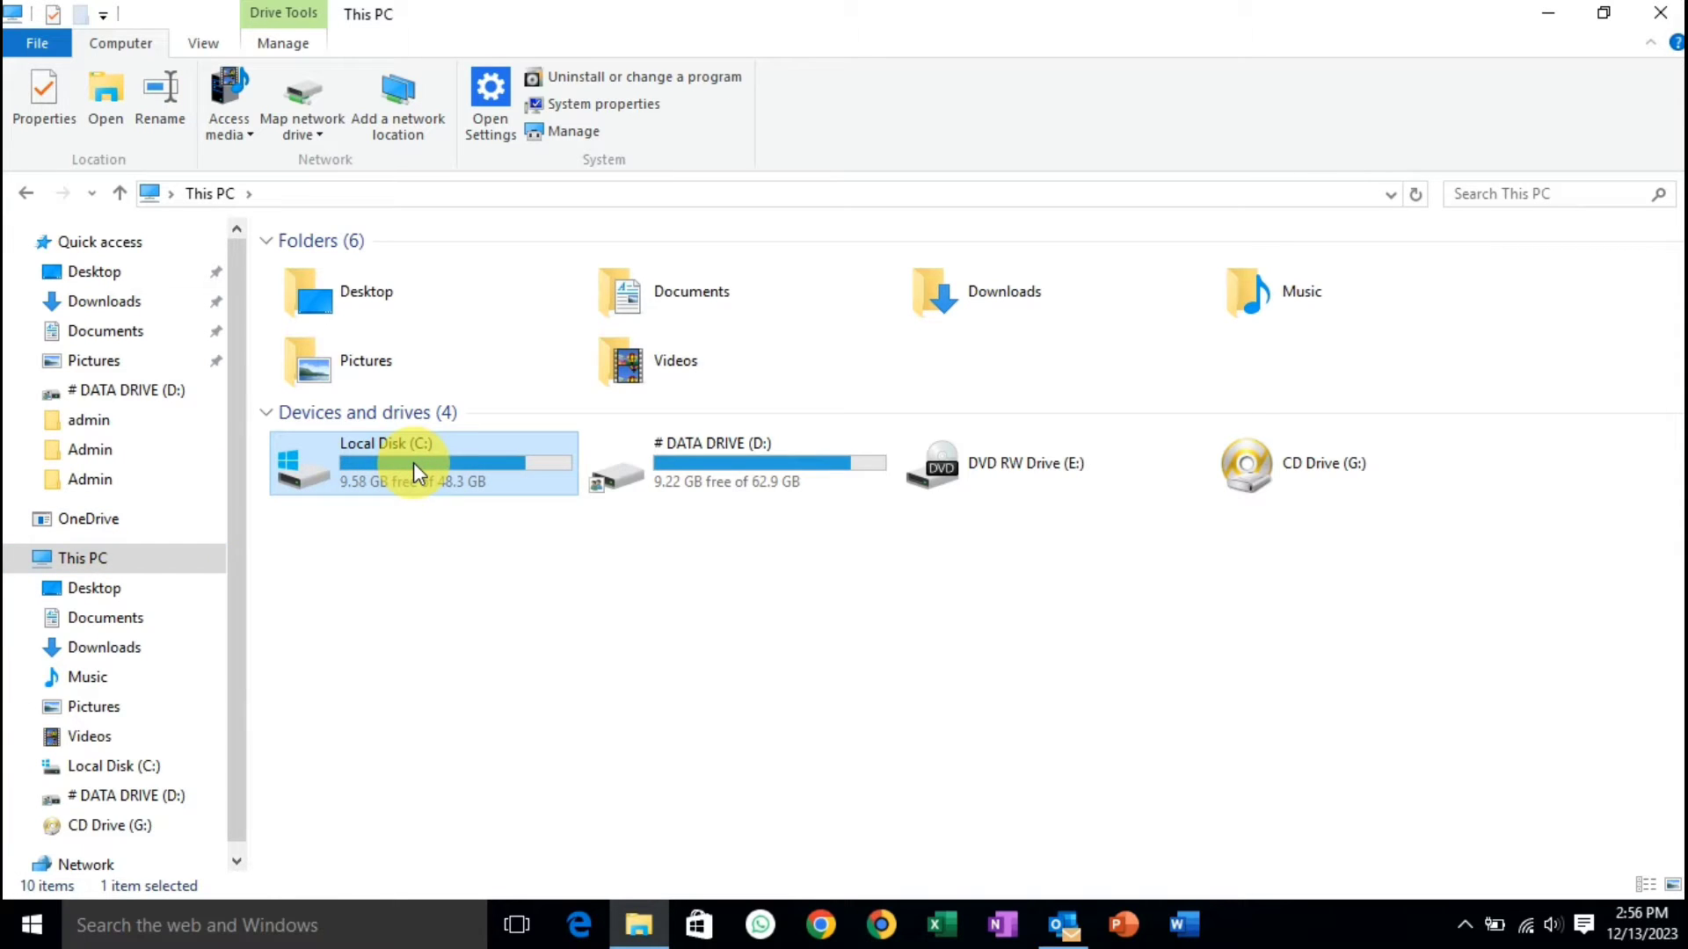
double_click(394, 464)
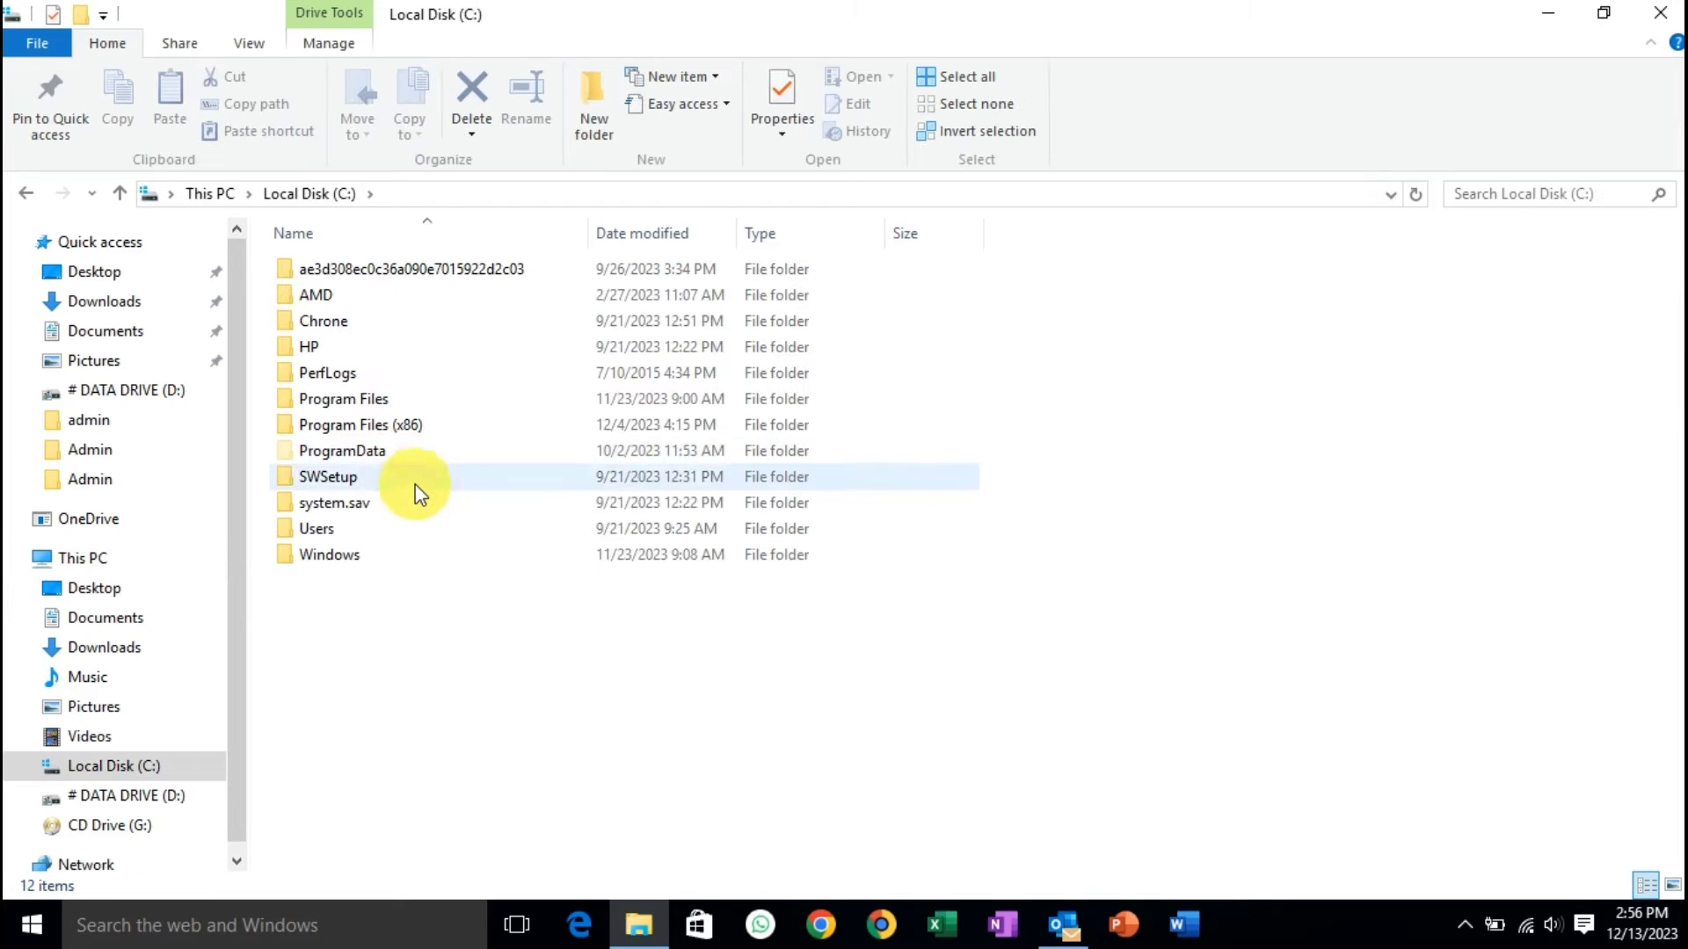
left_click(362, 530)
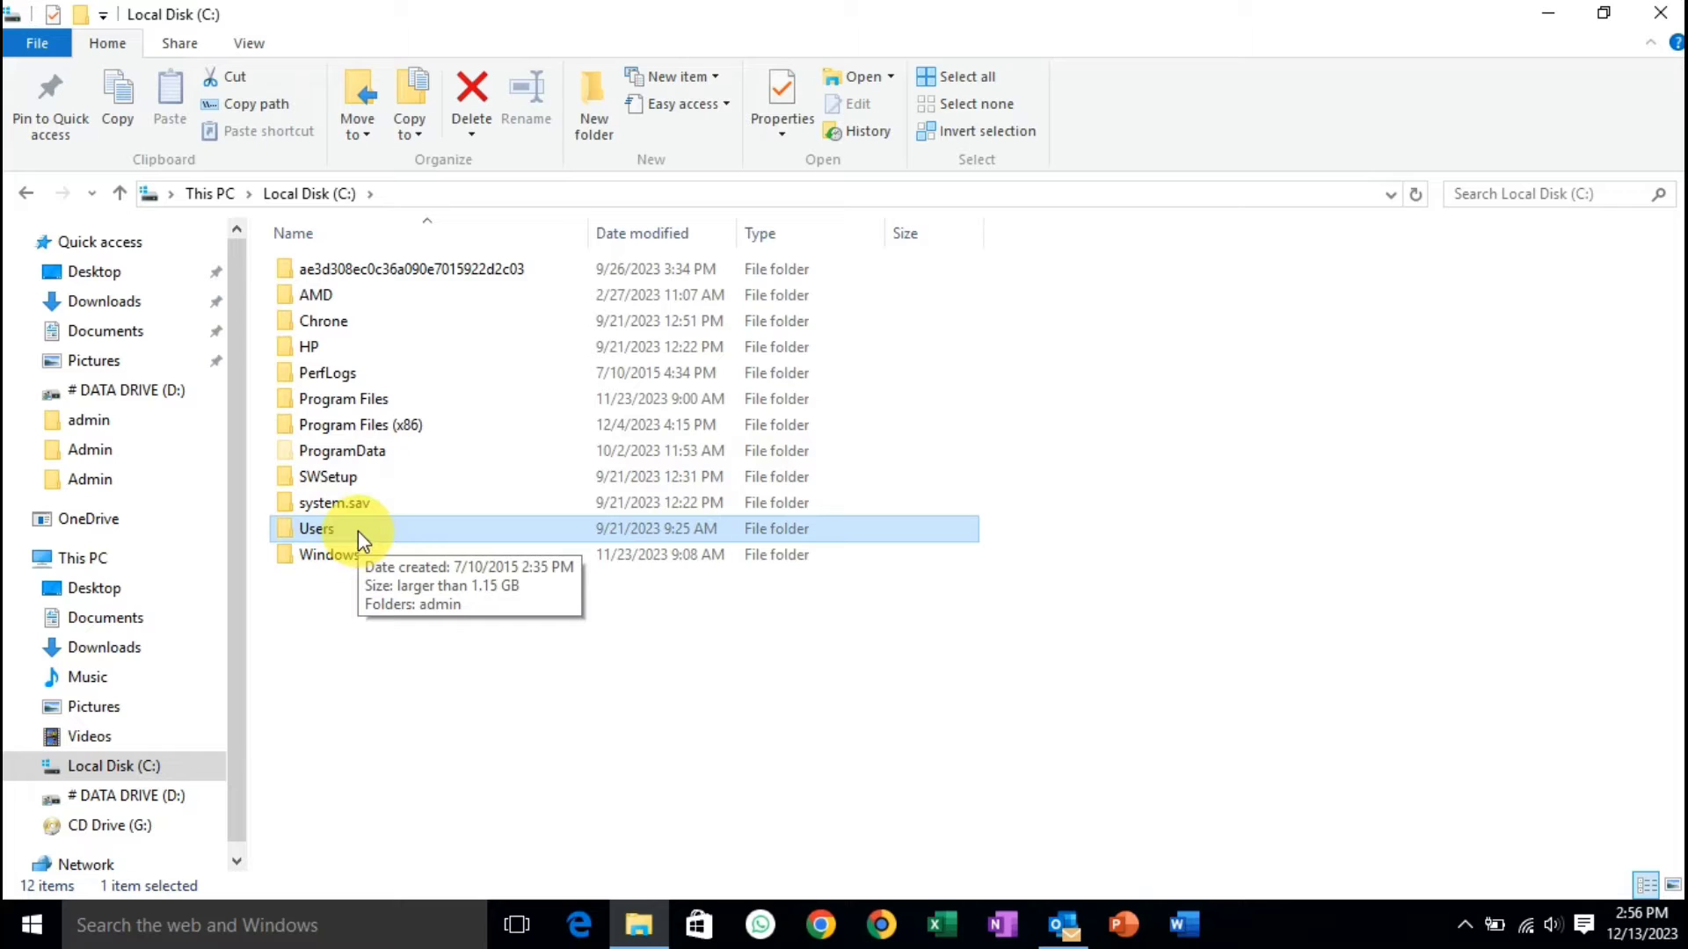
double_click(357, 527)
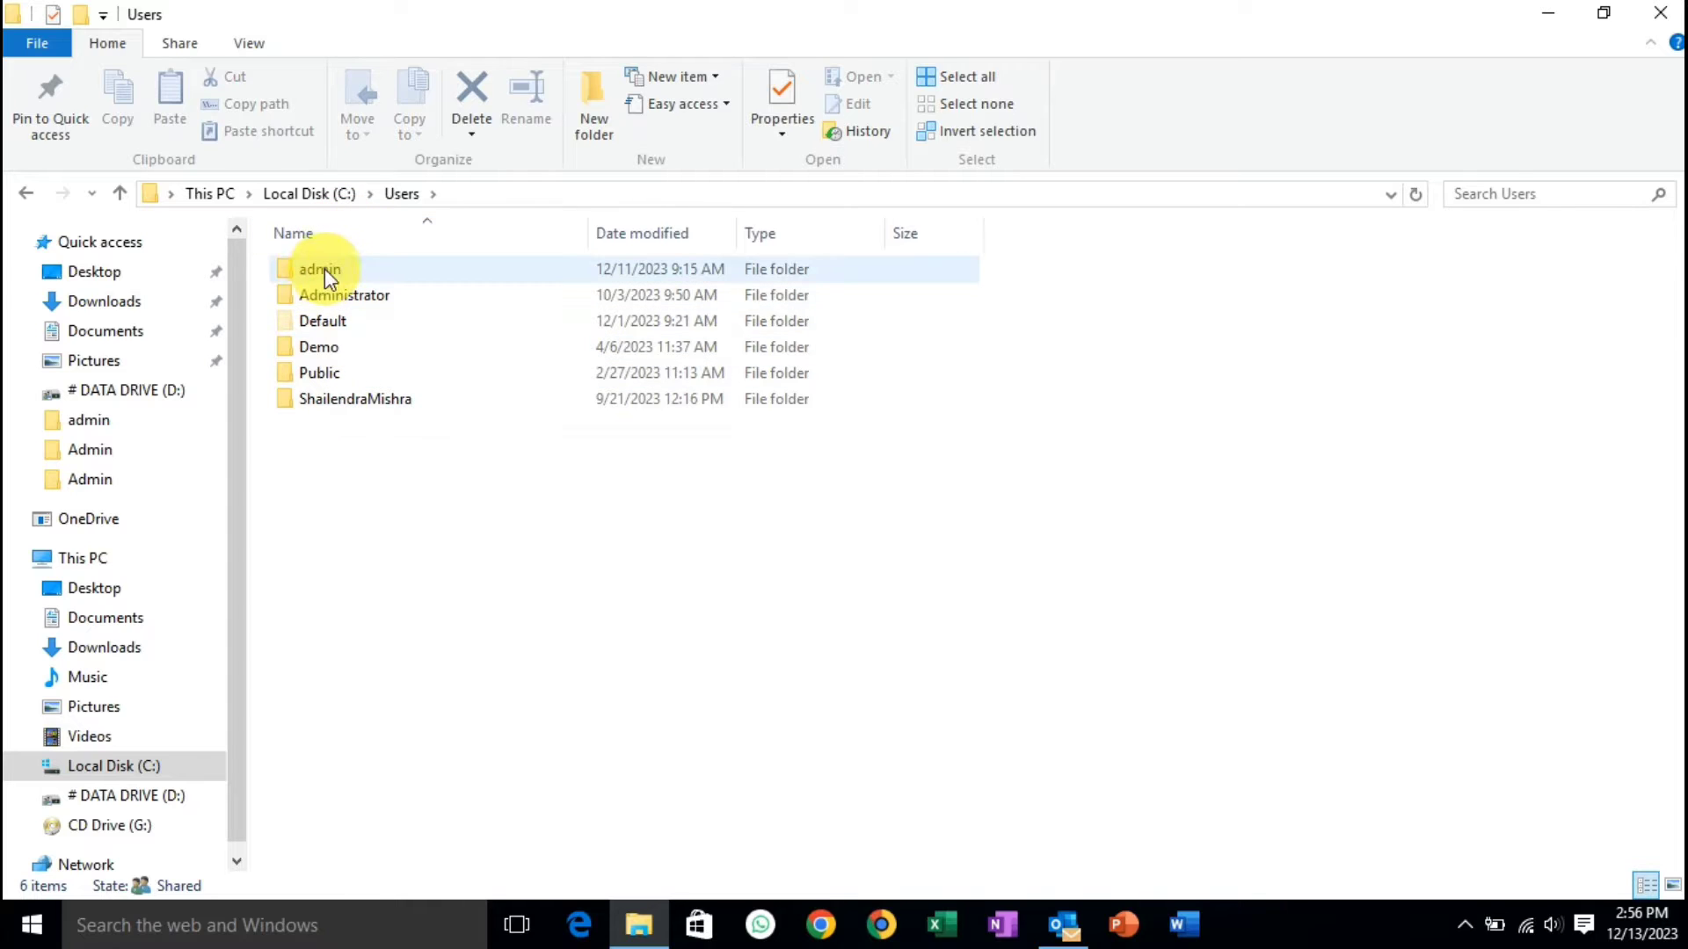
left_click(372, 270)
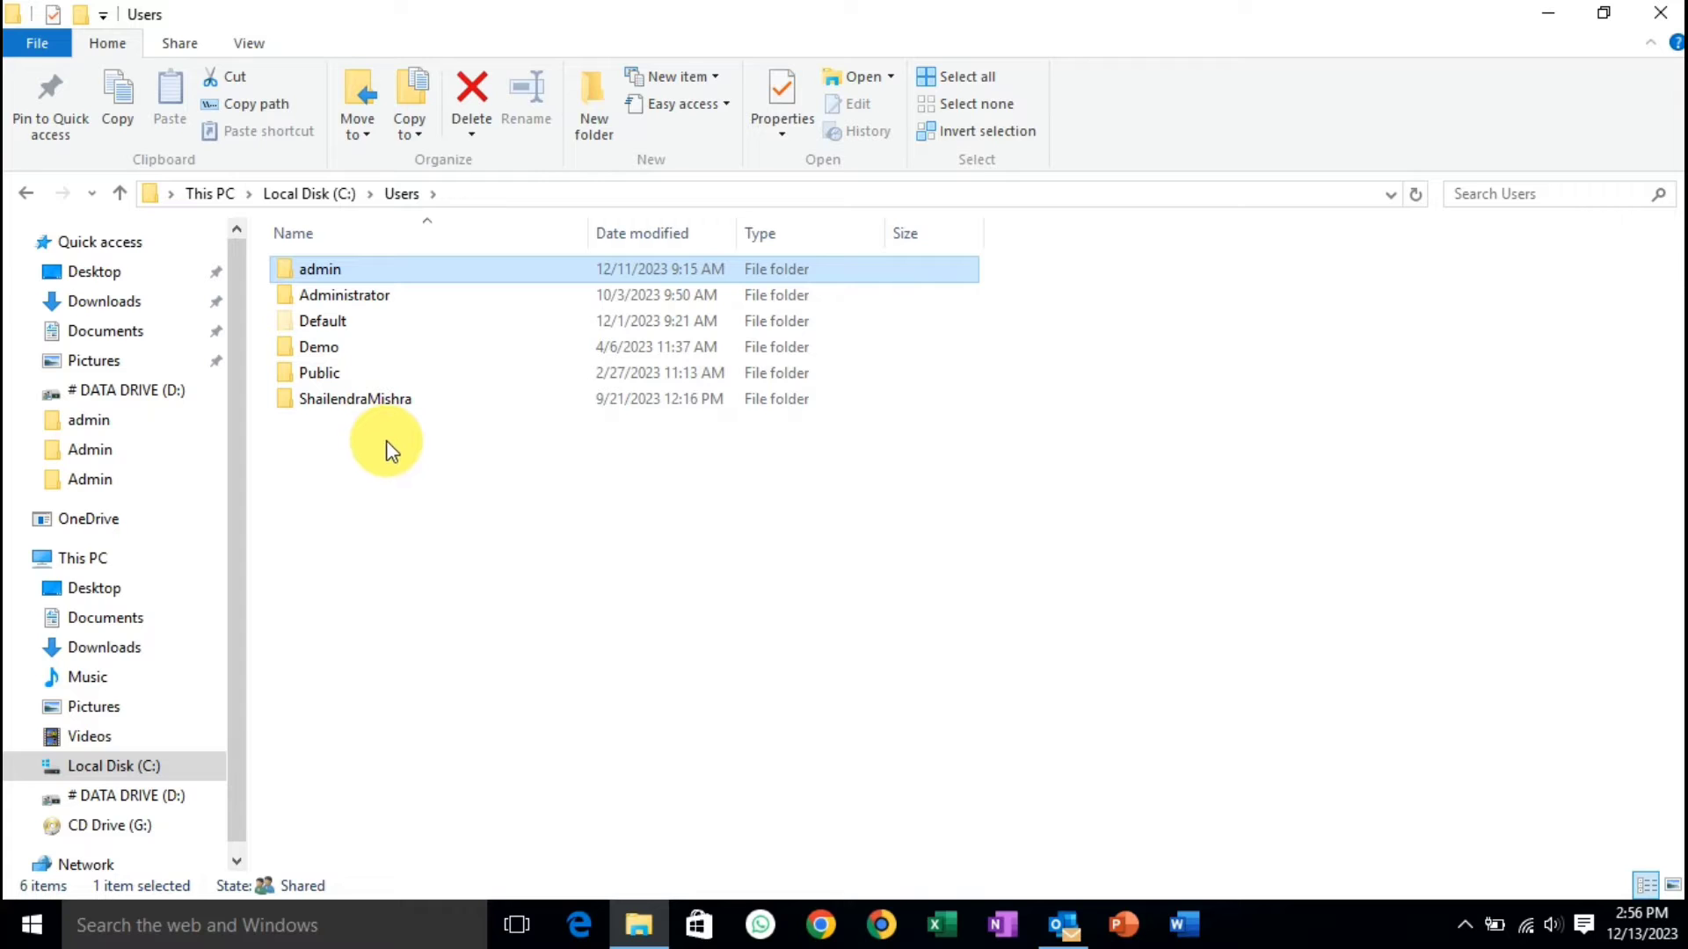
Run cmd to check the signed-in account's profile folder name in the prompt, then close the Command Prompt
key("super+r")
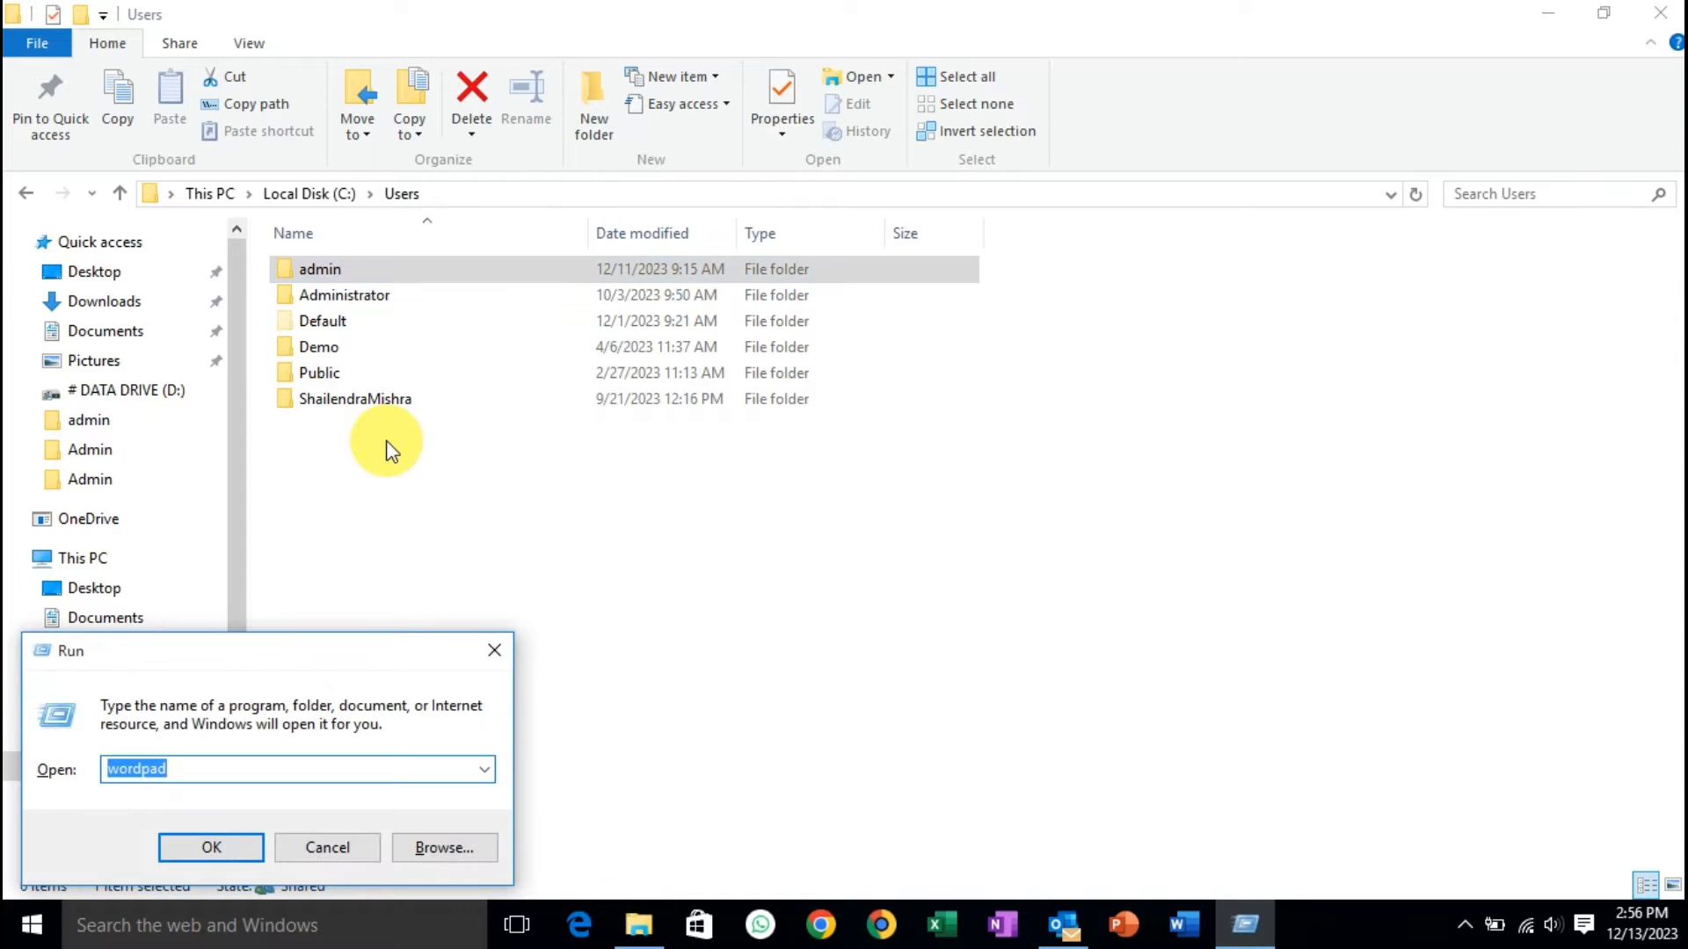
type("cmd")
key("Return")
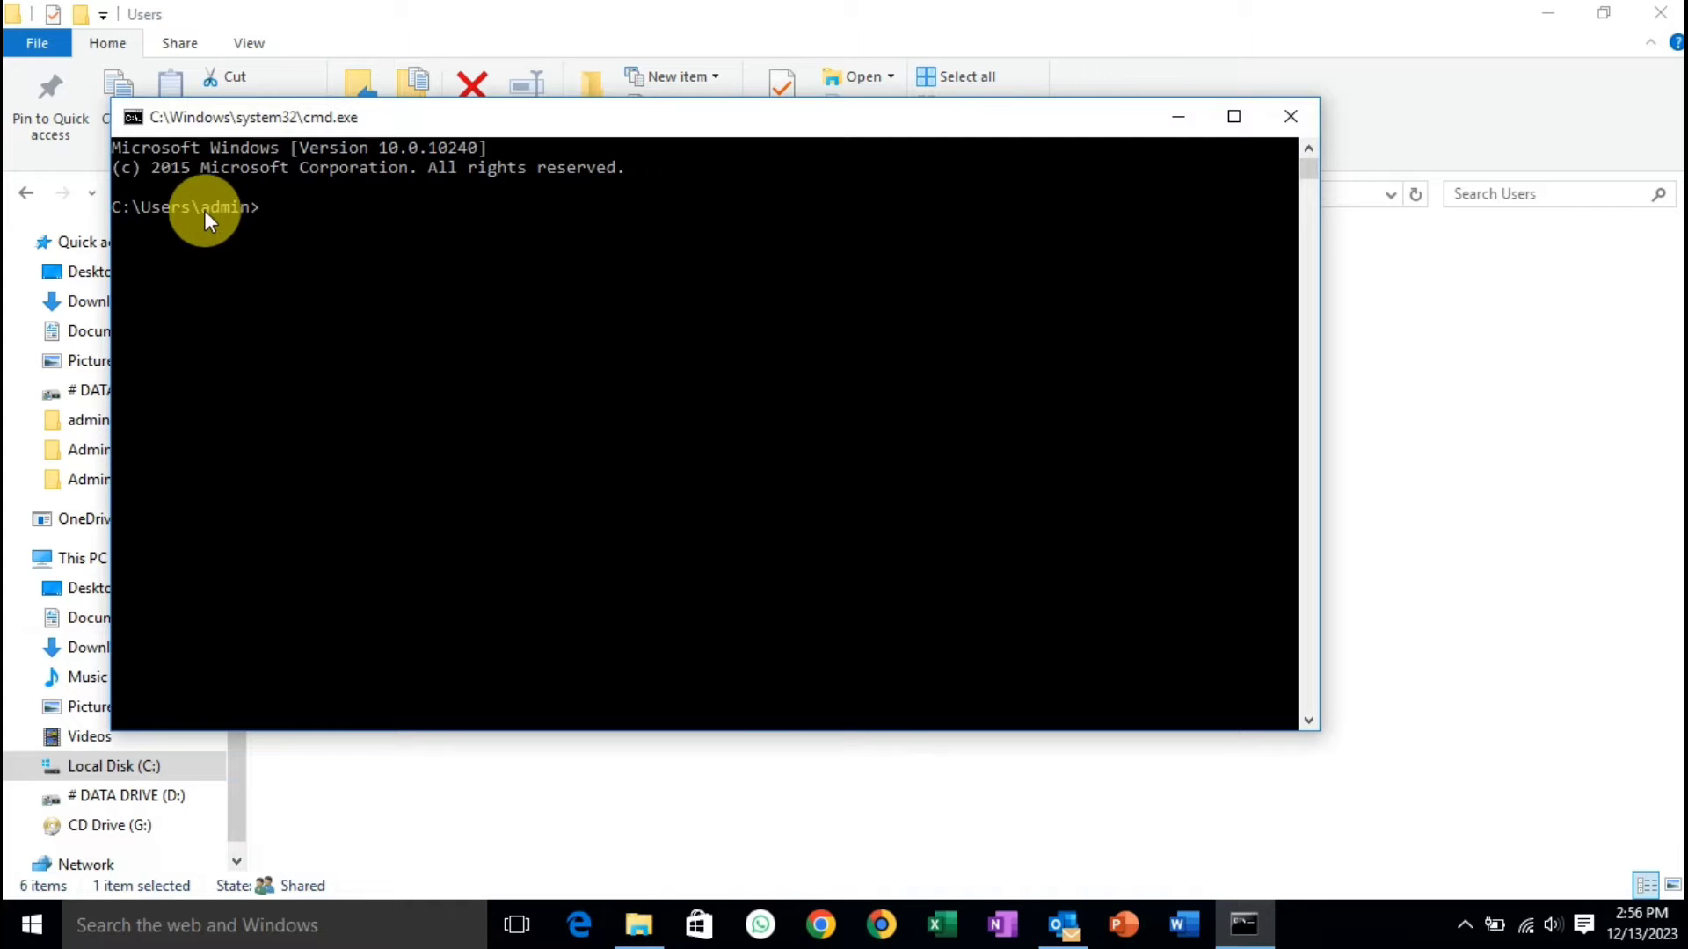
left_click(211, 207)
left_click_drag(250, 208, 262, 209)
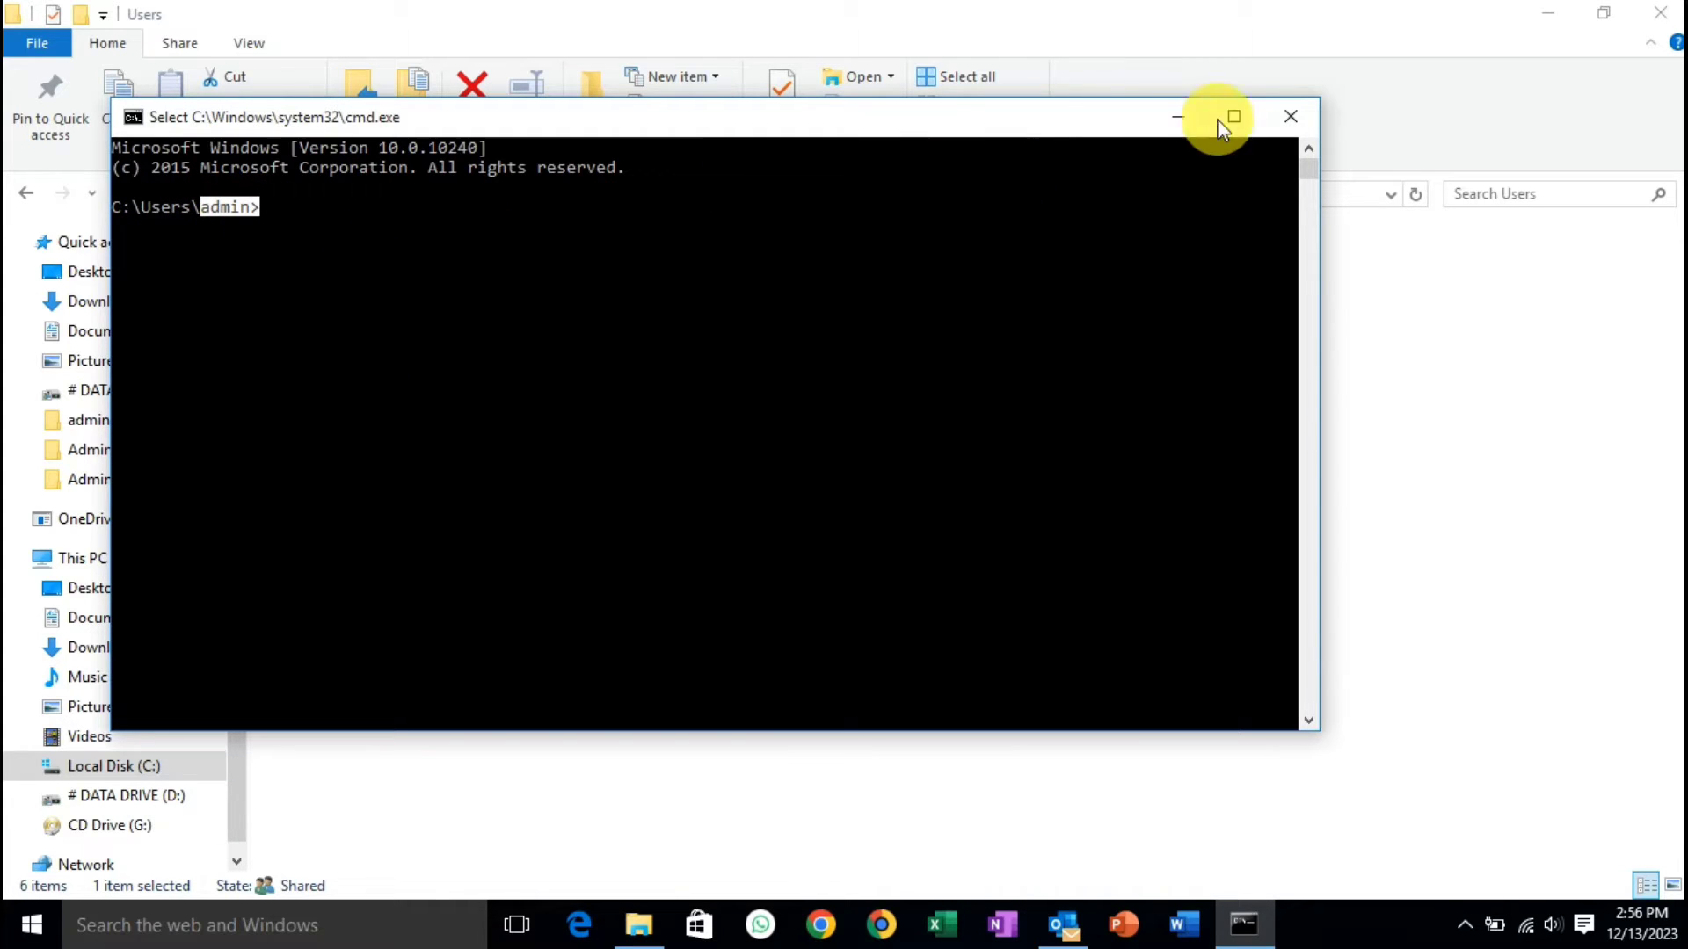
left_click(1290, 116)
Open the admin profile folder and select its AppData folder
left_click(350, 273)
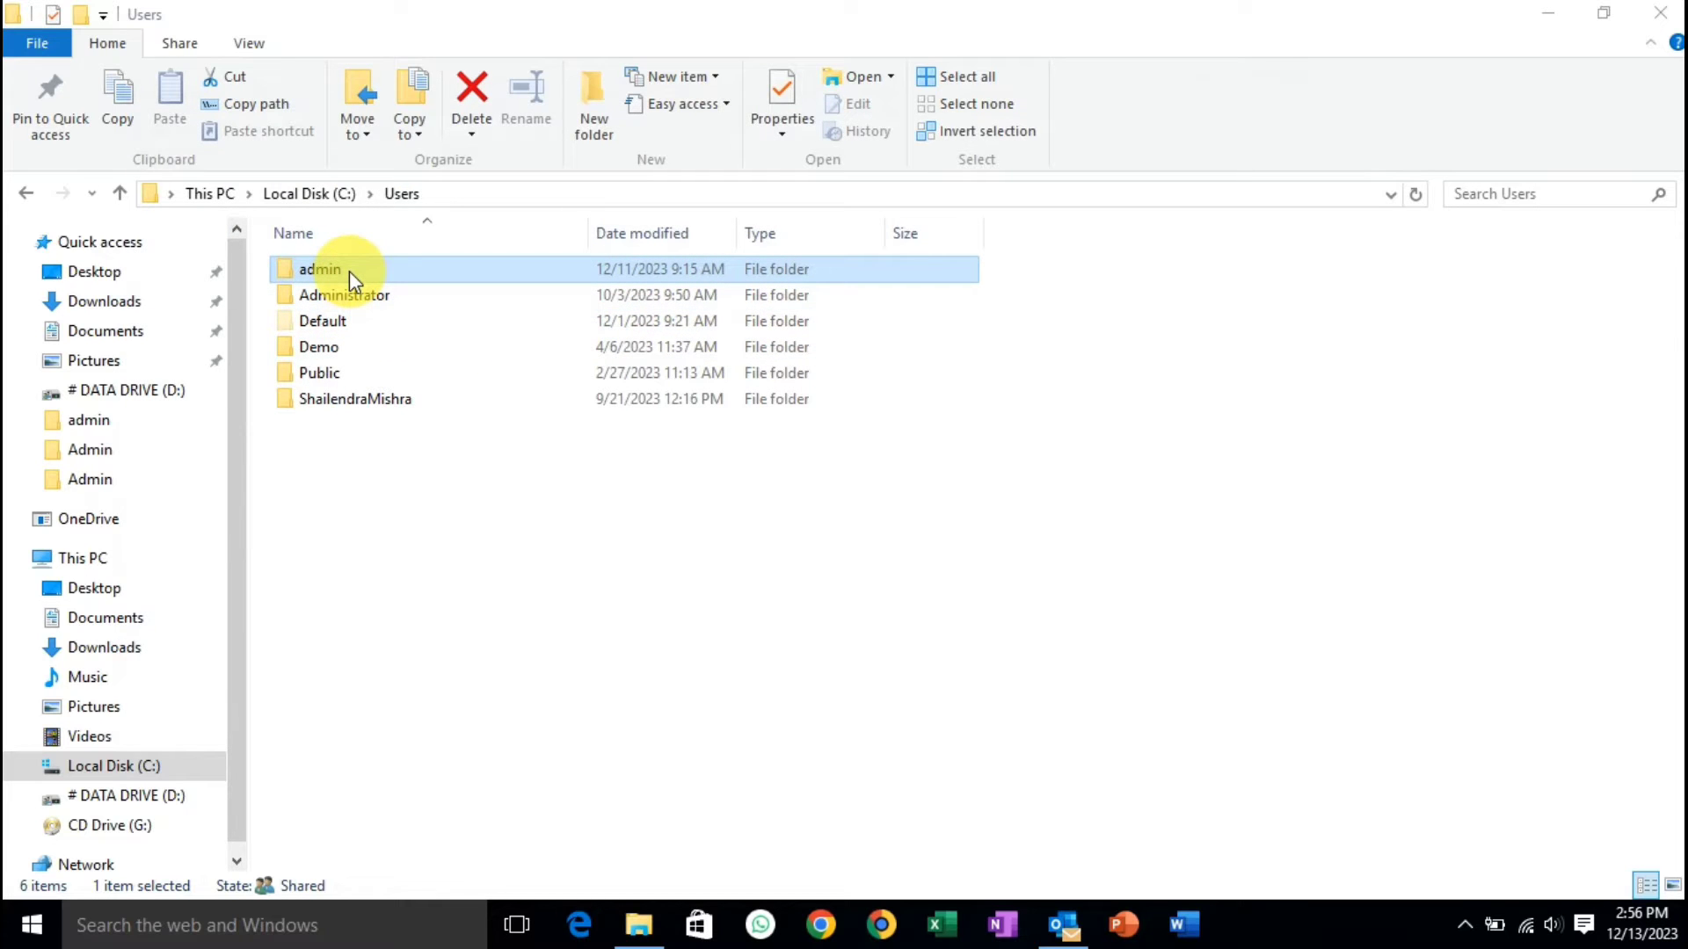
double_click(350, 271)
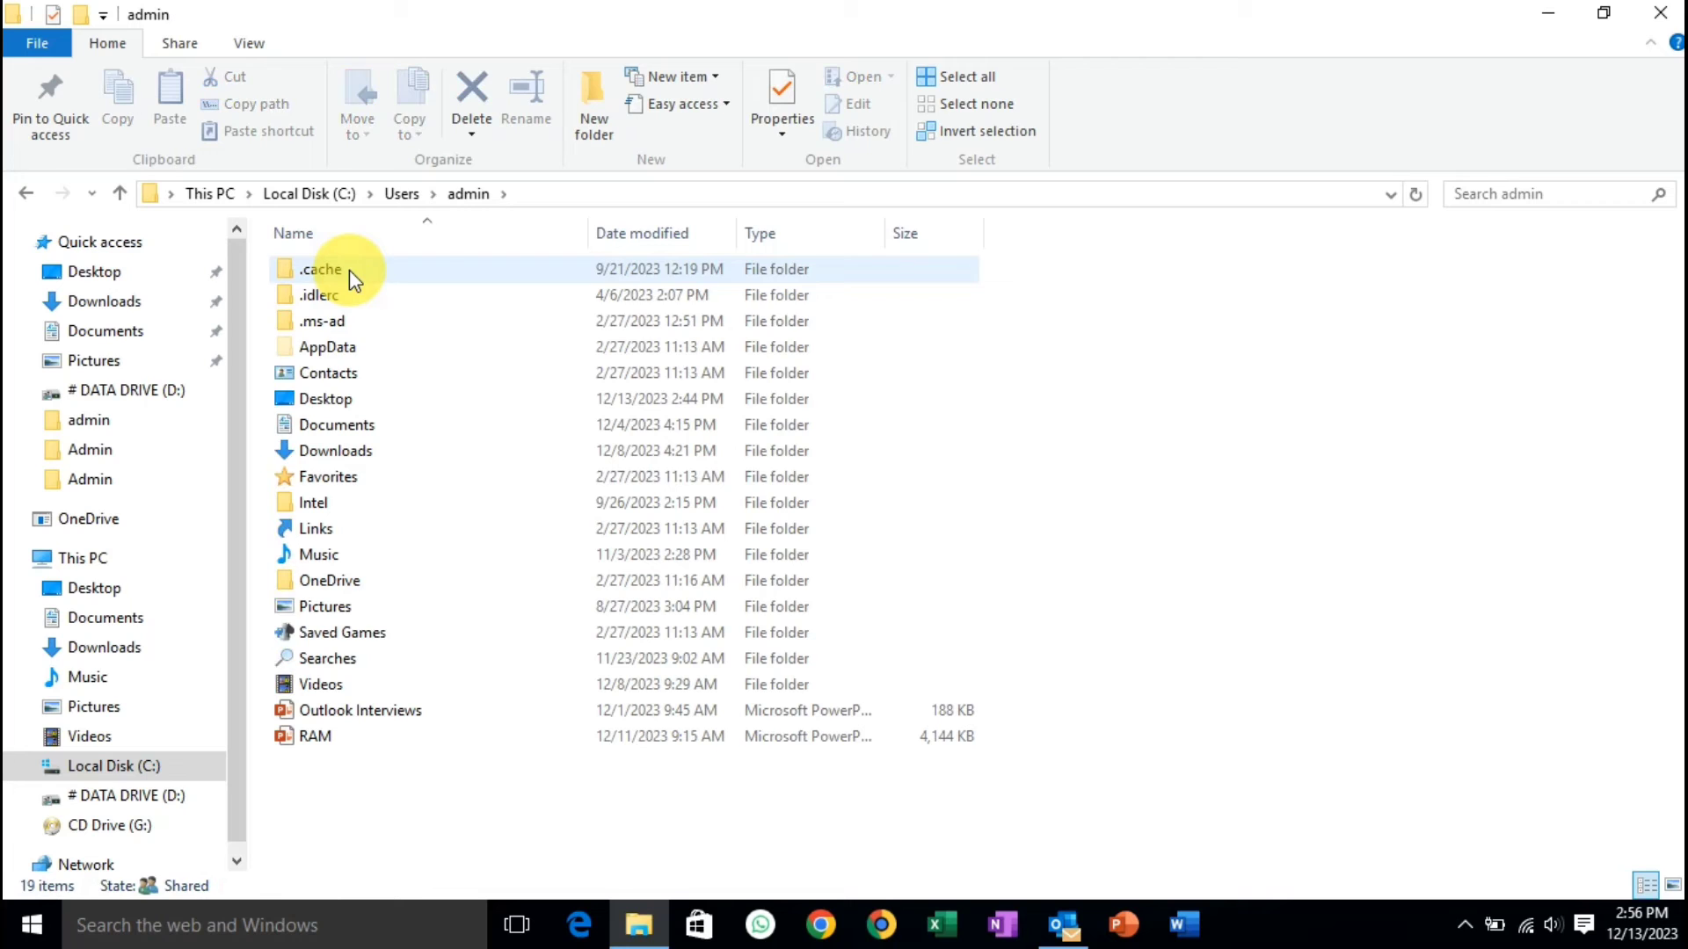
mouse_move(323, 348)
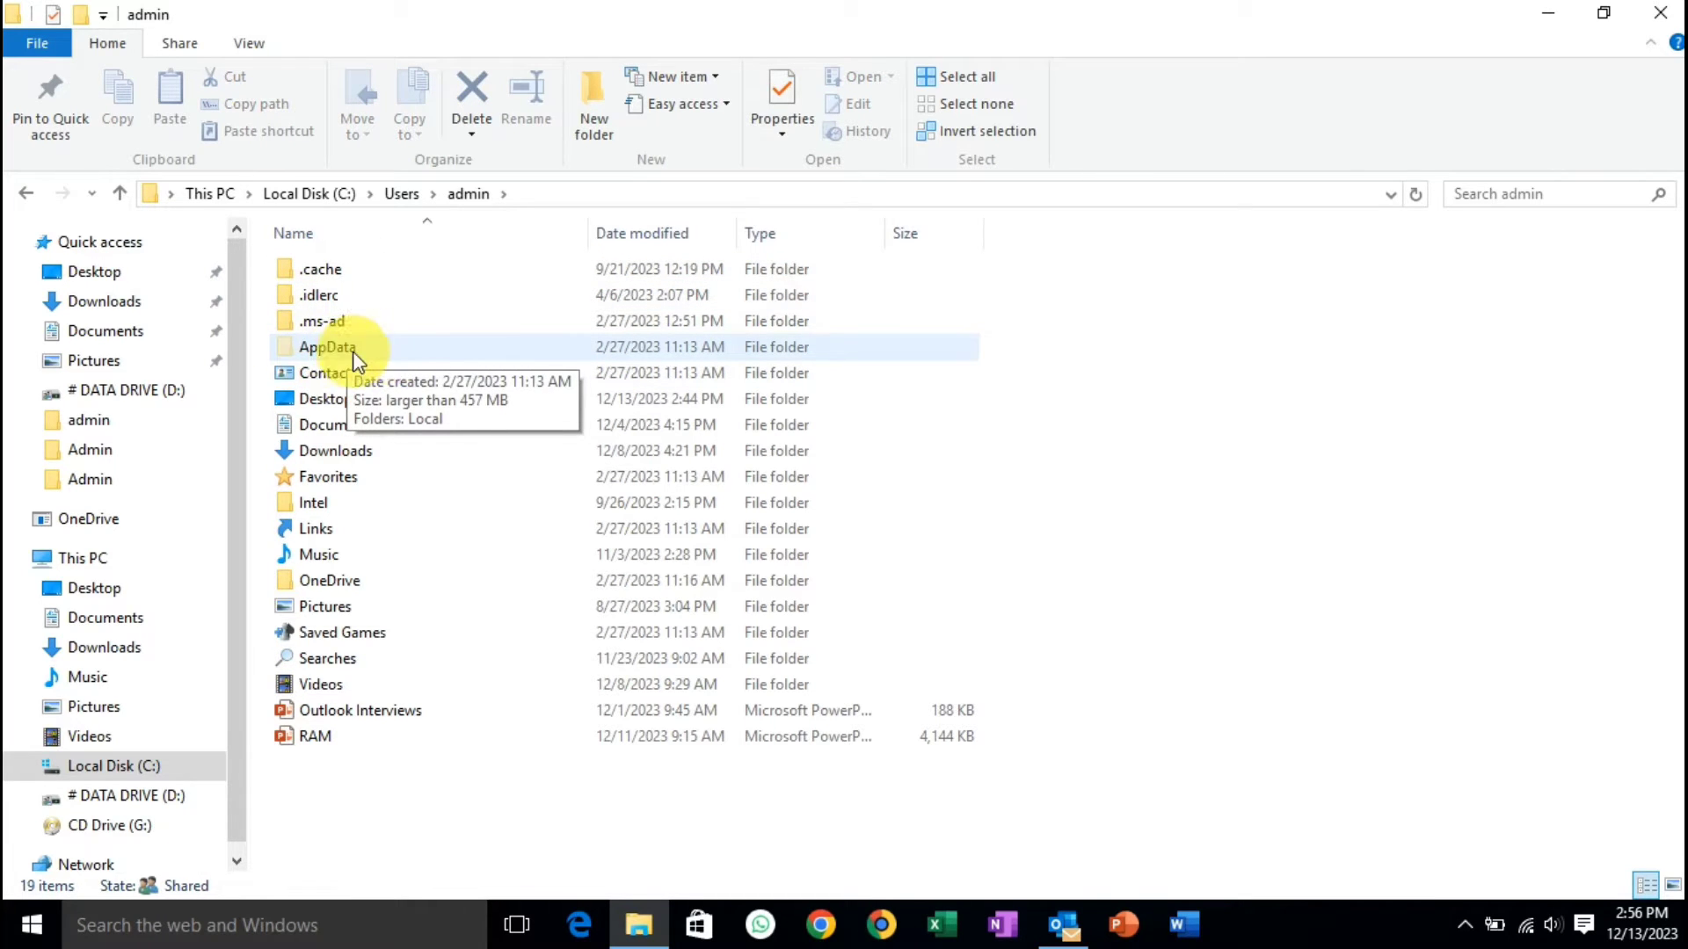
left_click(376, 352)
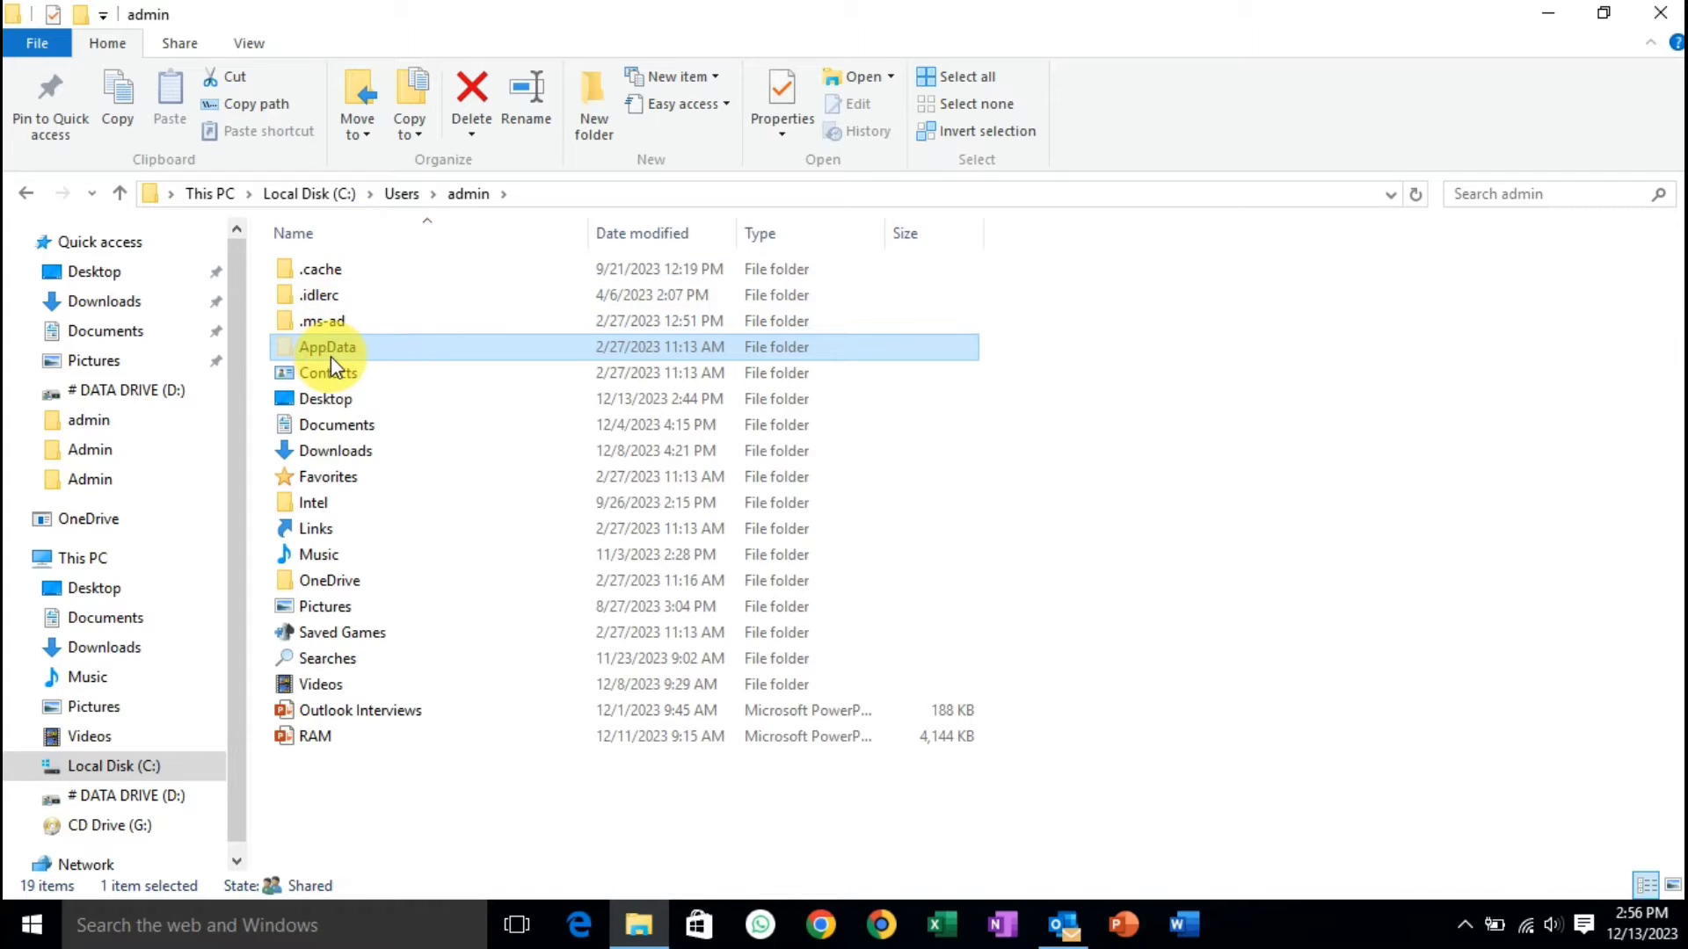
Turn the display of hidden items off and back on in the admin folder
left_click(247, 44)
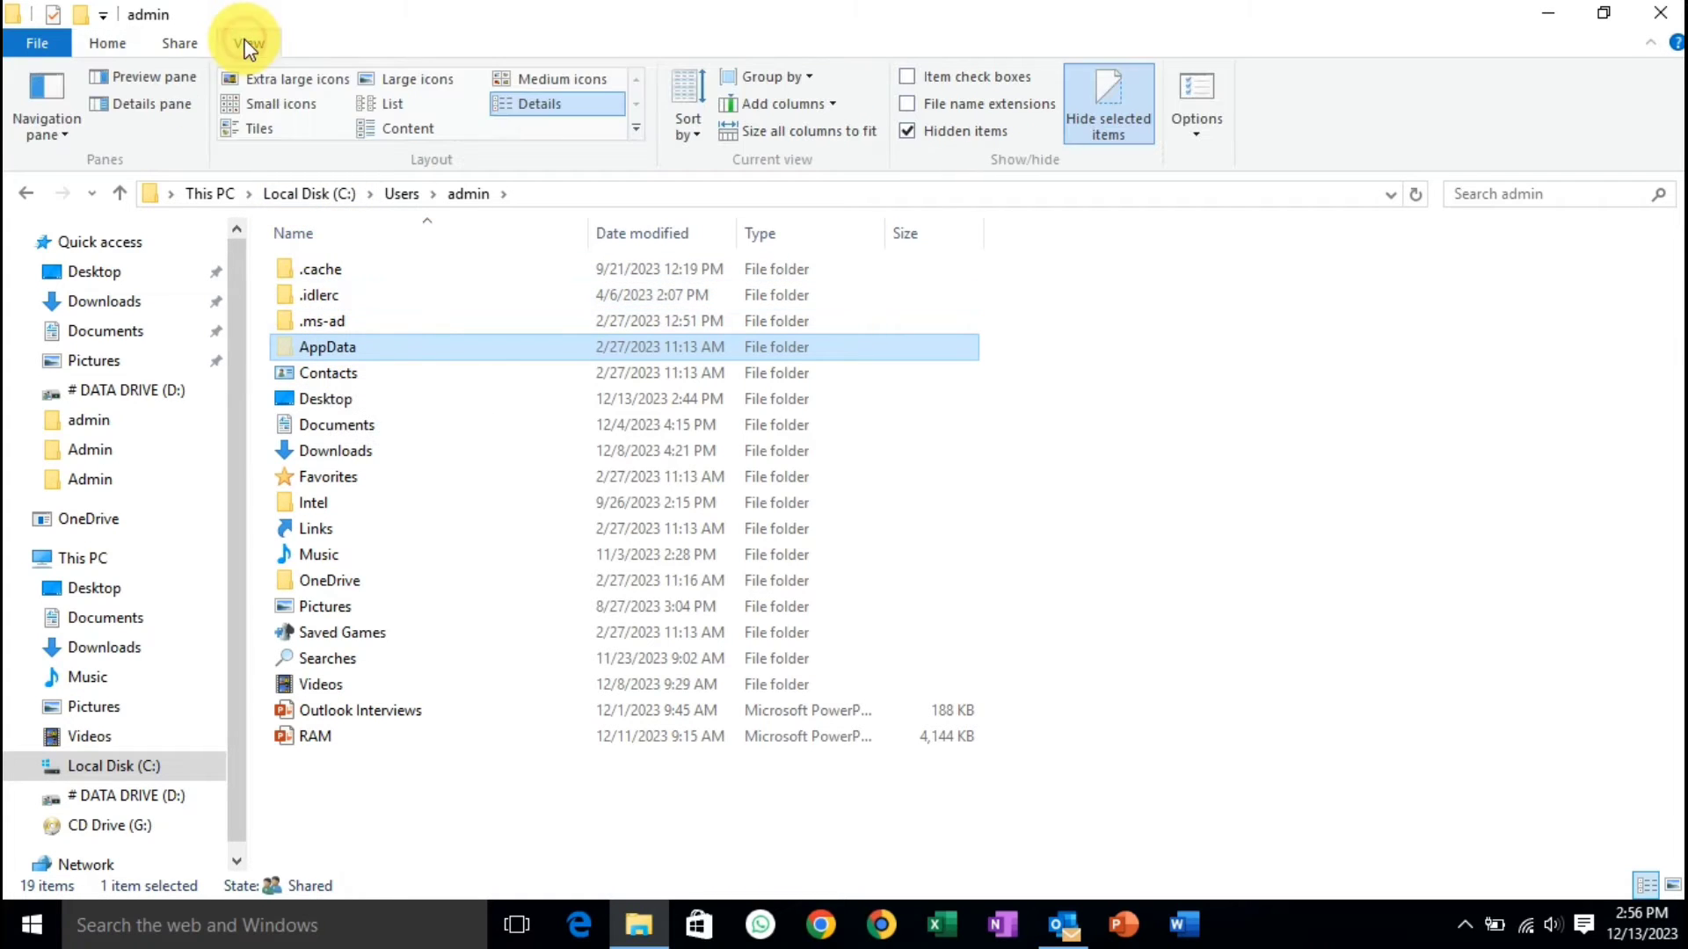
left_click(948, 139)
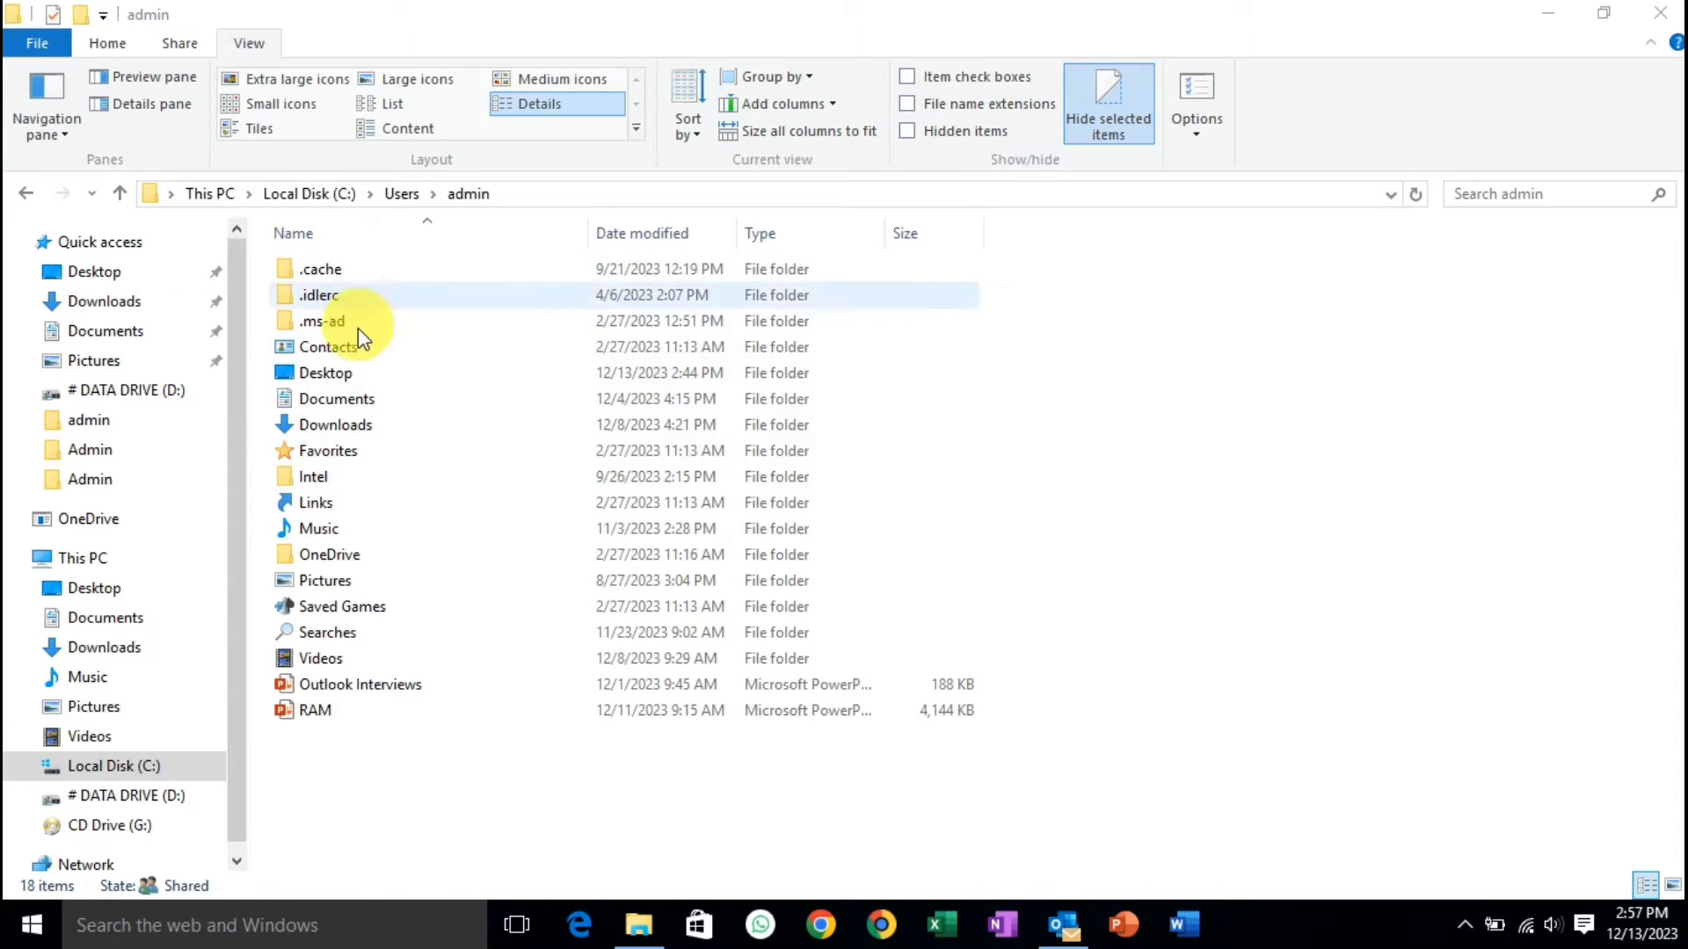
left_click(912, 132)
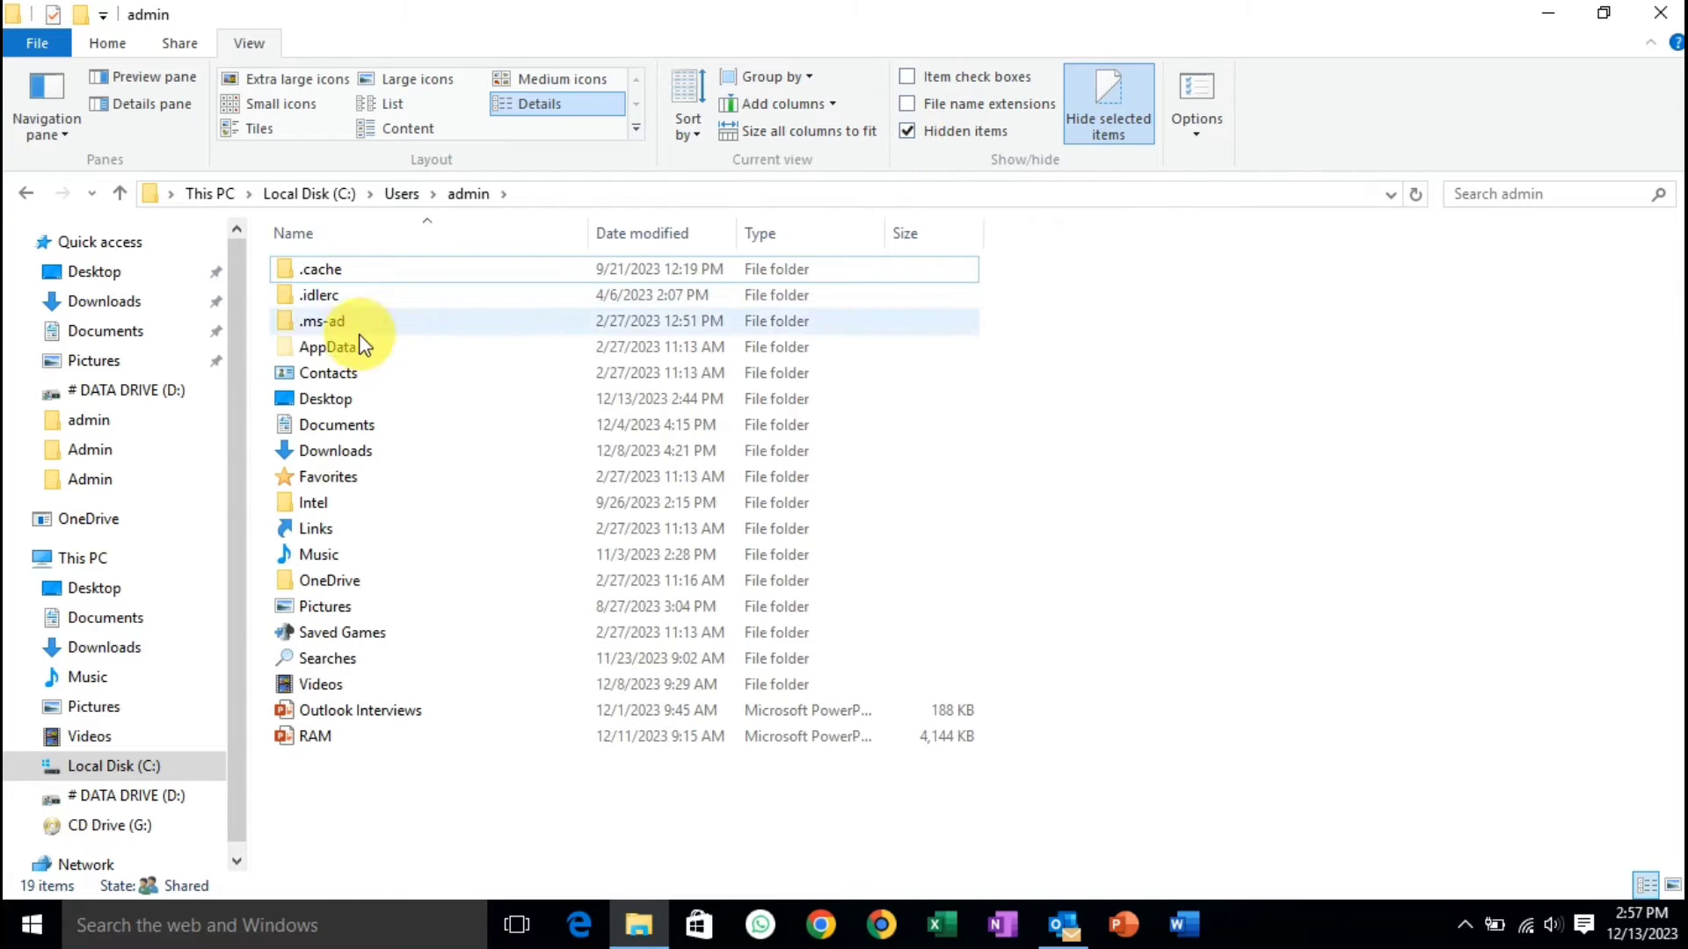
Browse from the admin folder through AppData, Local and Microsoft into the Outlook folder
left_click(341, 349)
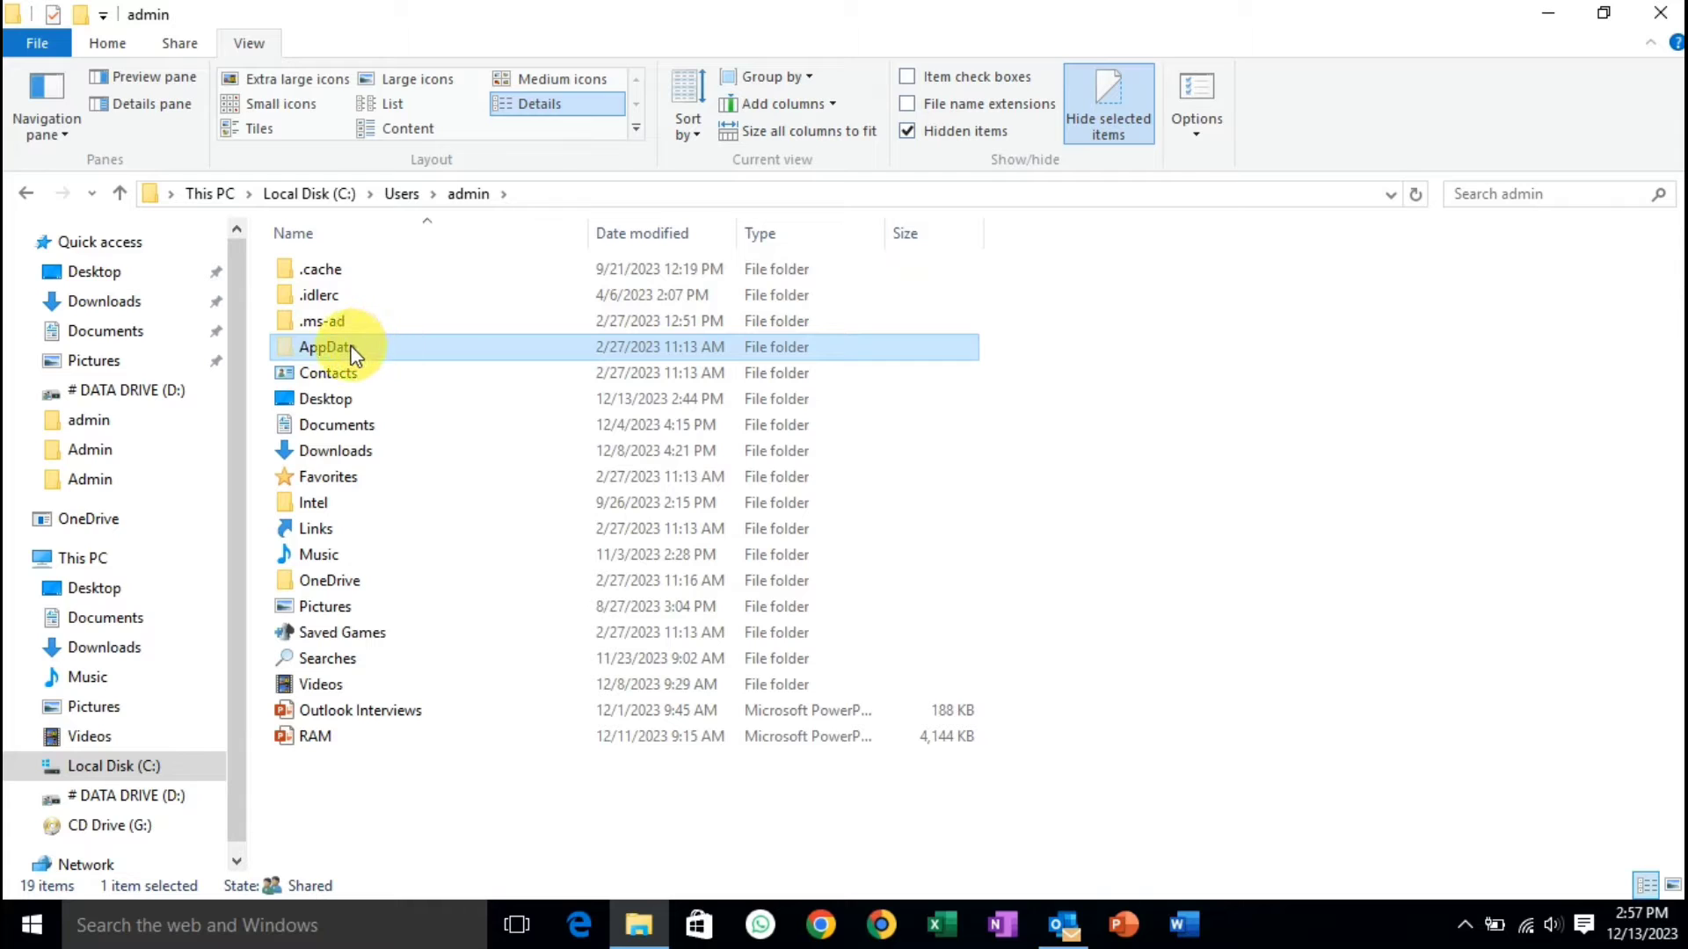
double_click(350, 344)
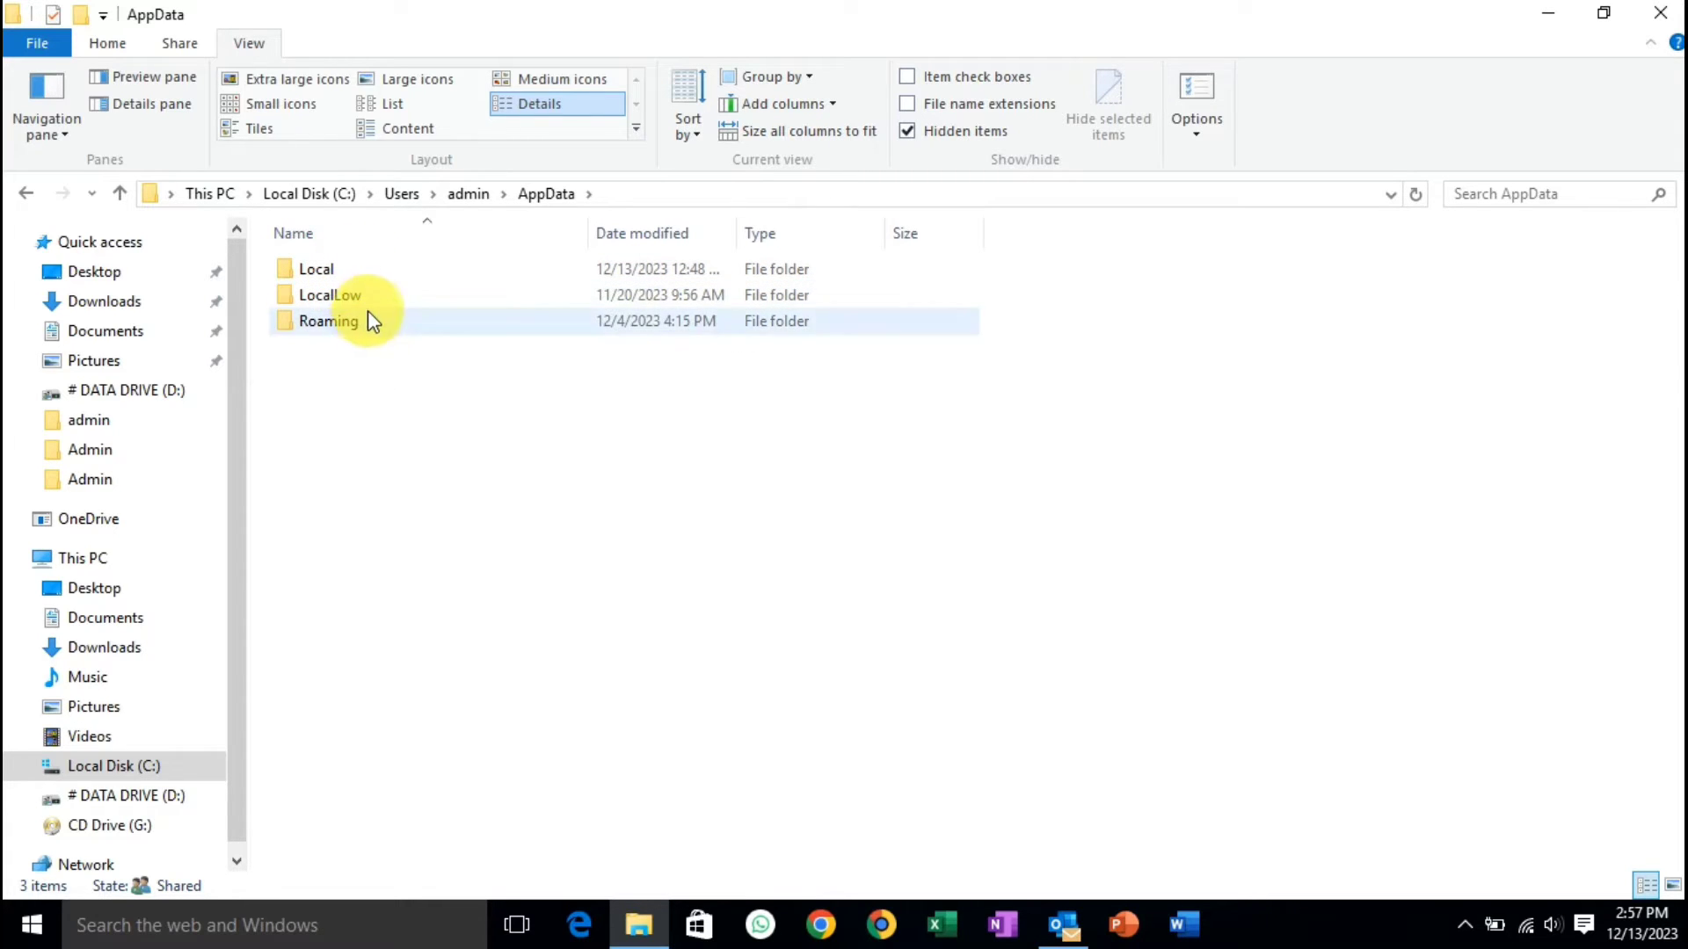
mouse_move(356, 278)
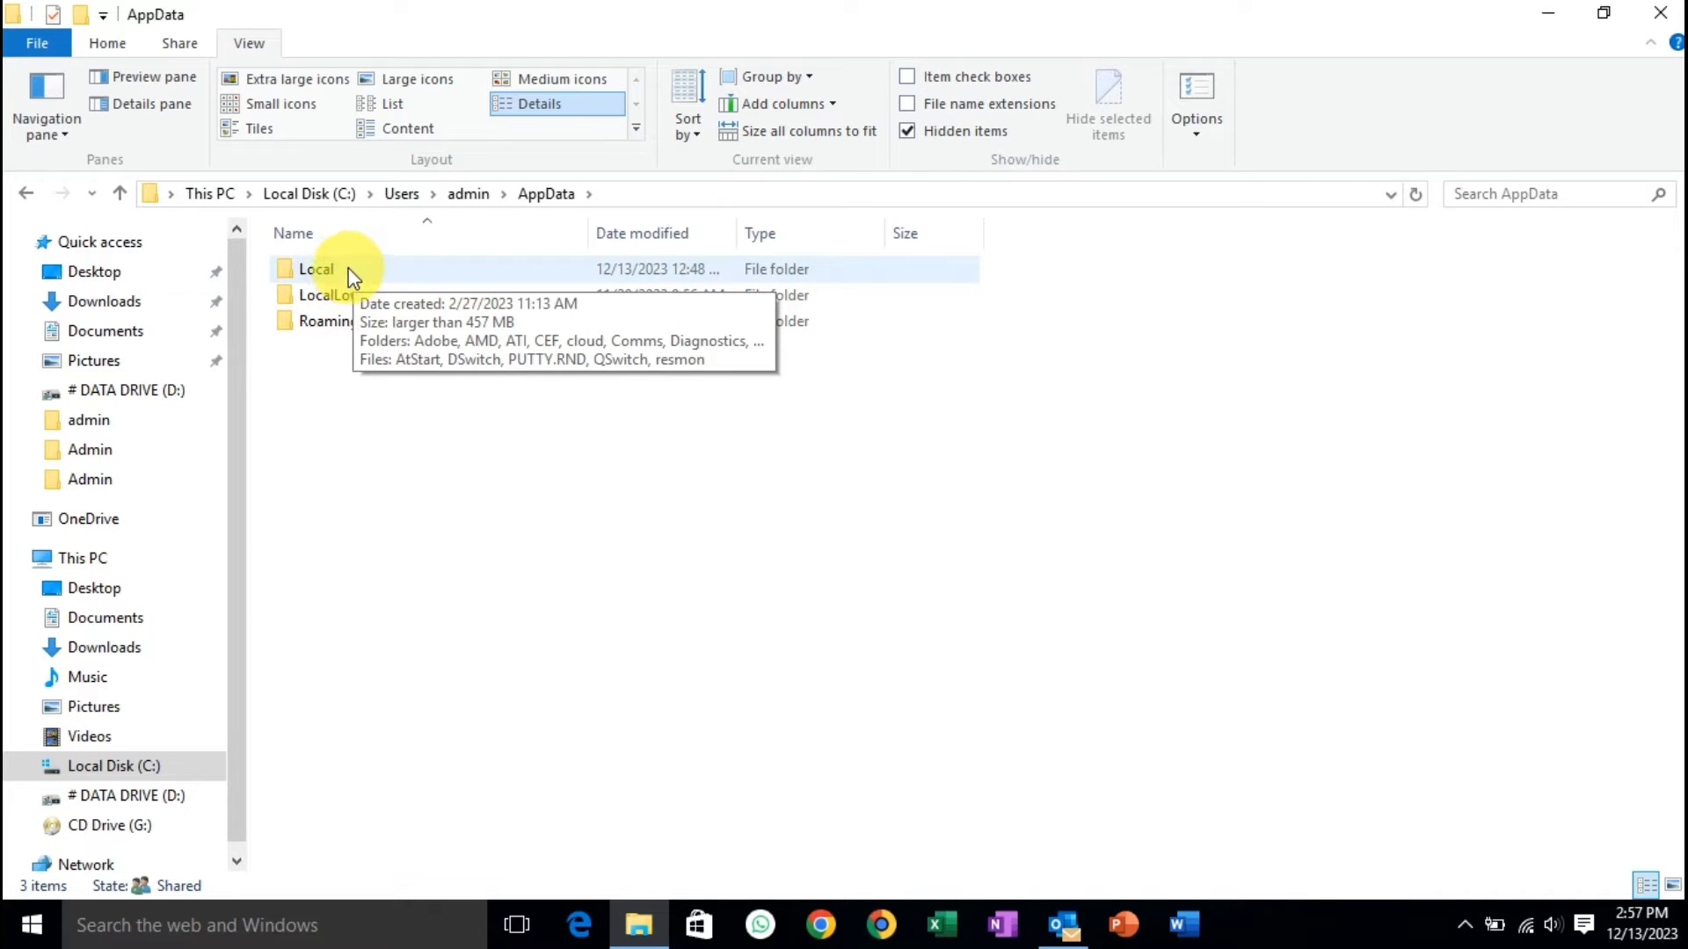
double_click(354, 277)
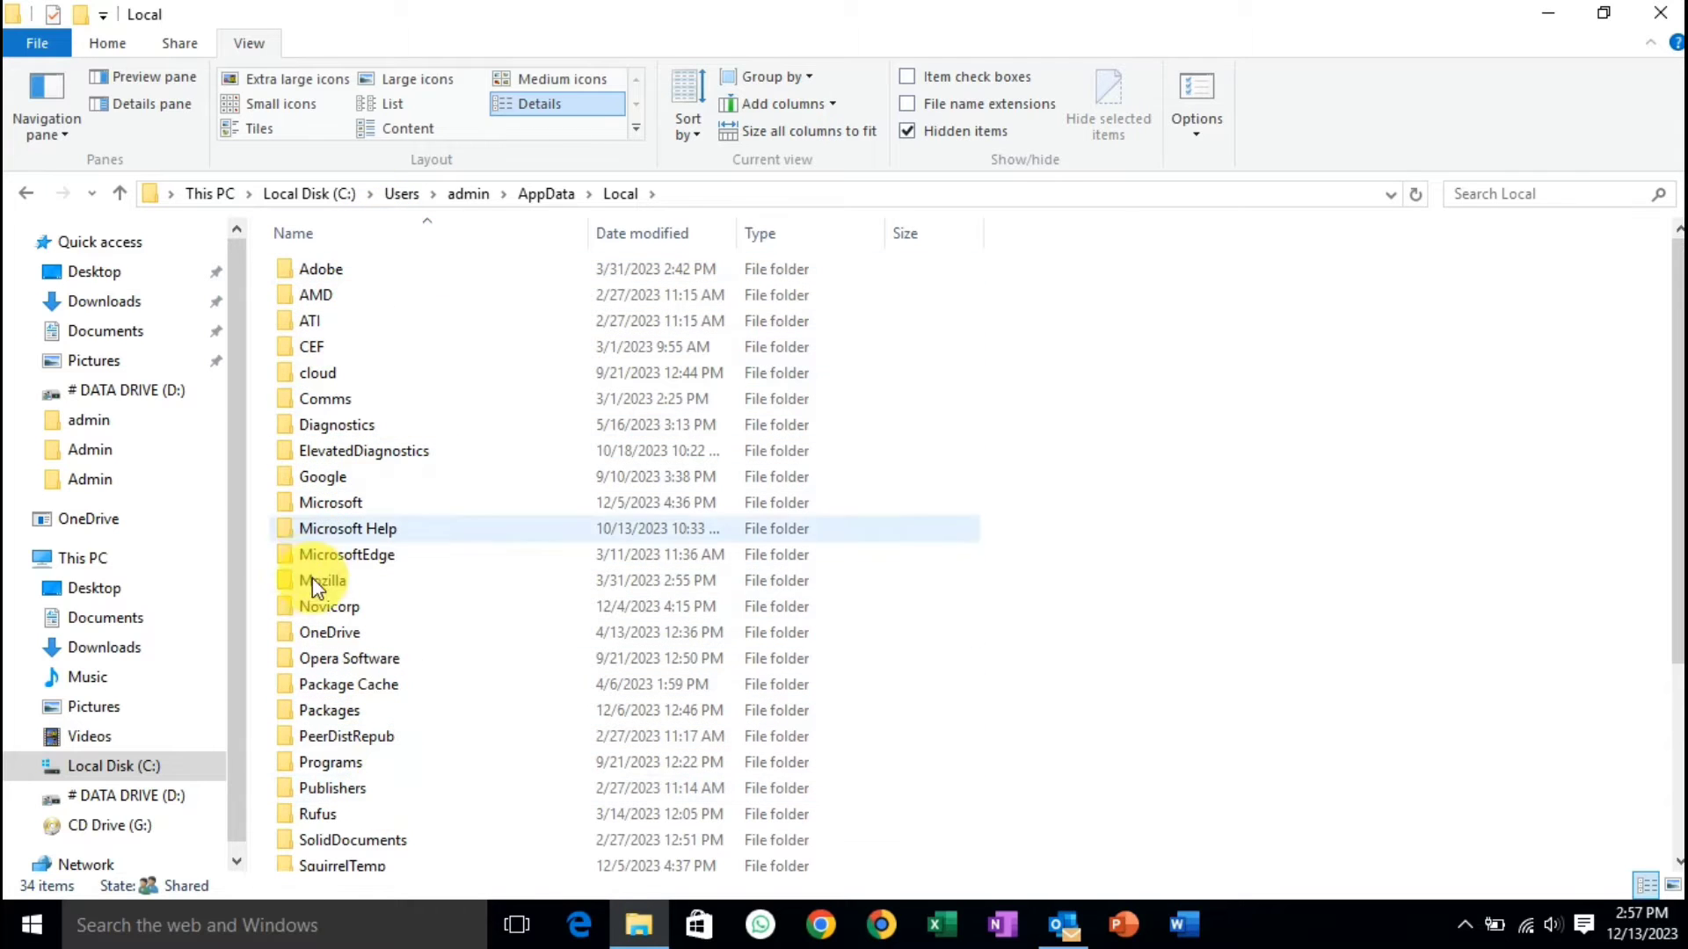
left_click(357, 507)
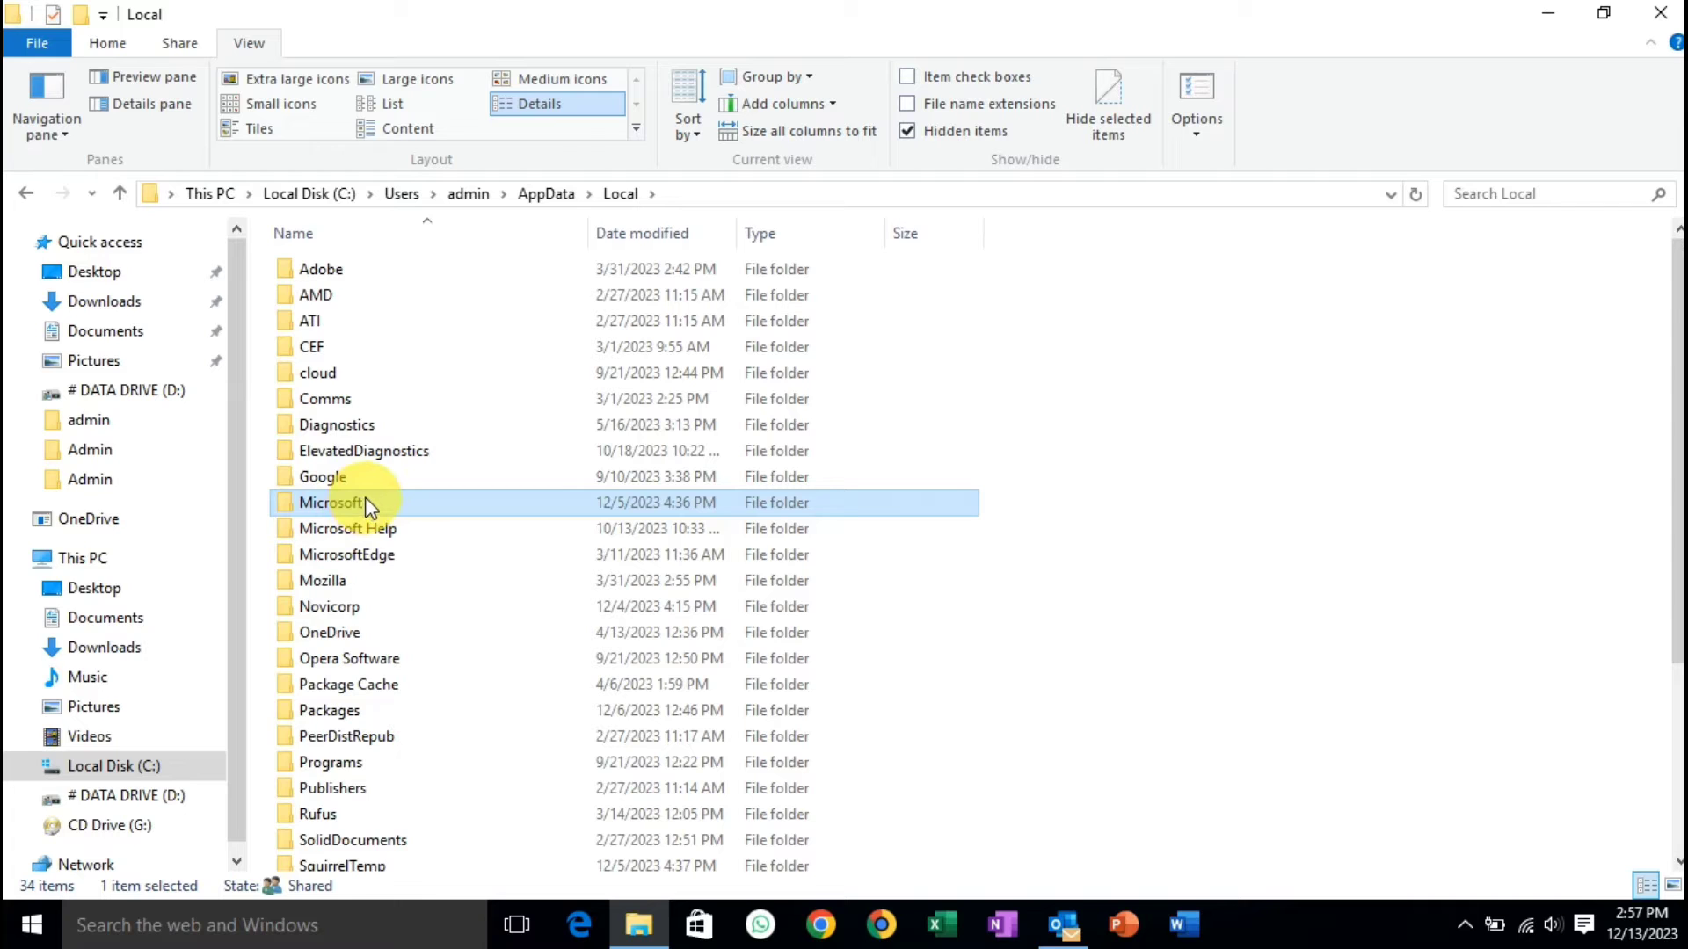
mouse_move(367, 501)
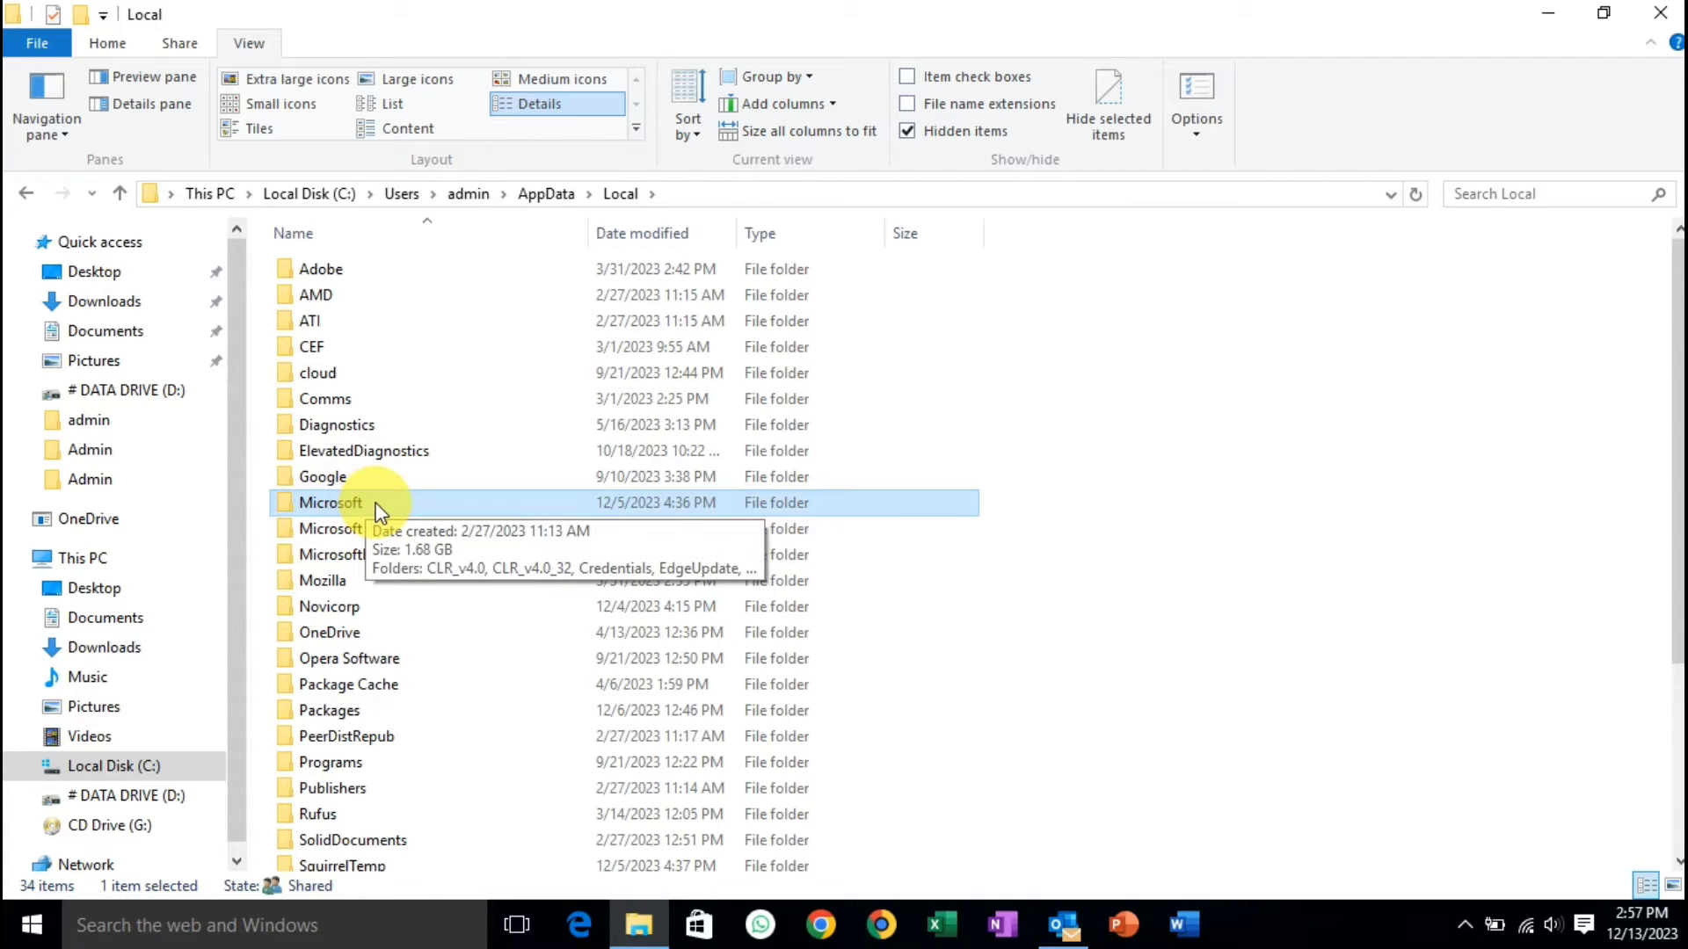
double_click(377, 507)
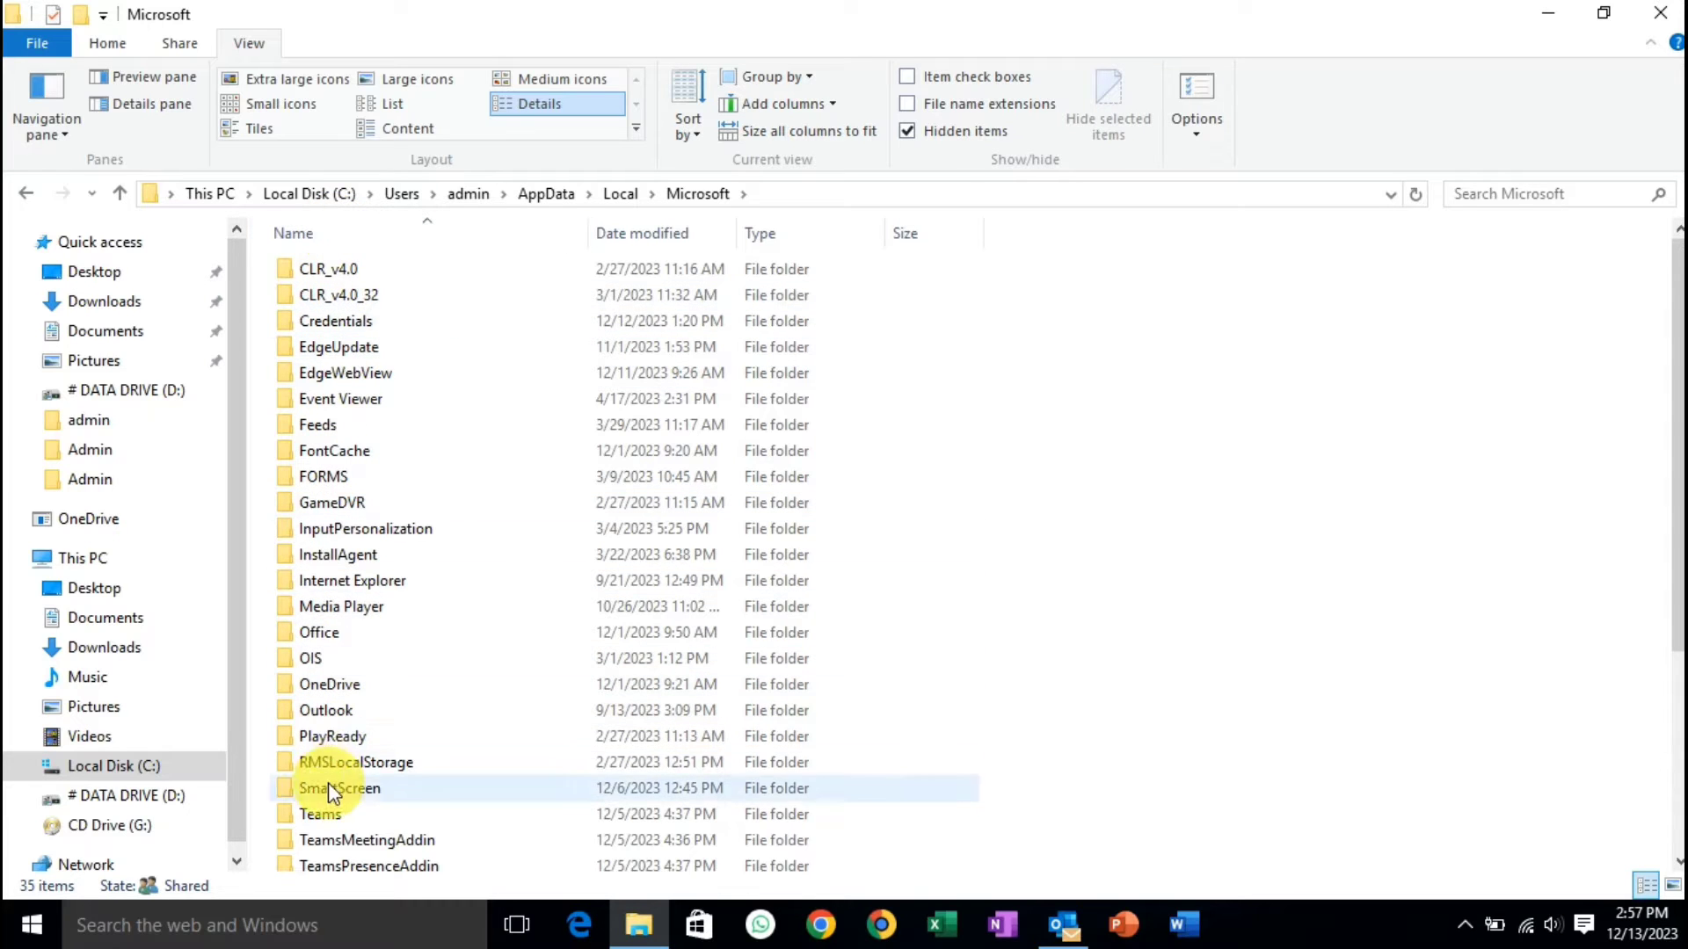
left_click(365, 713)
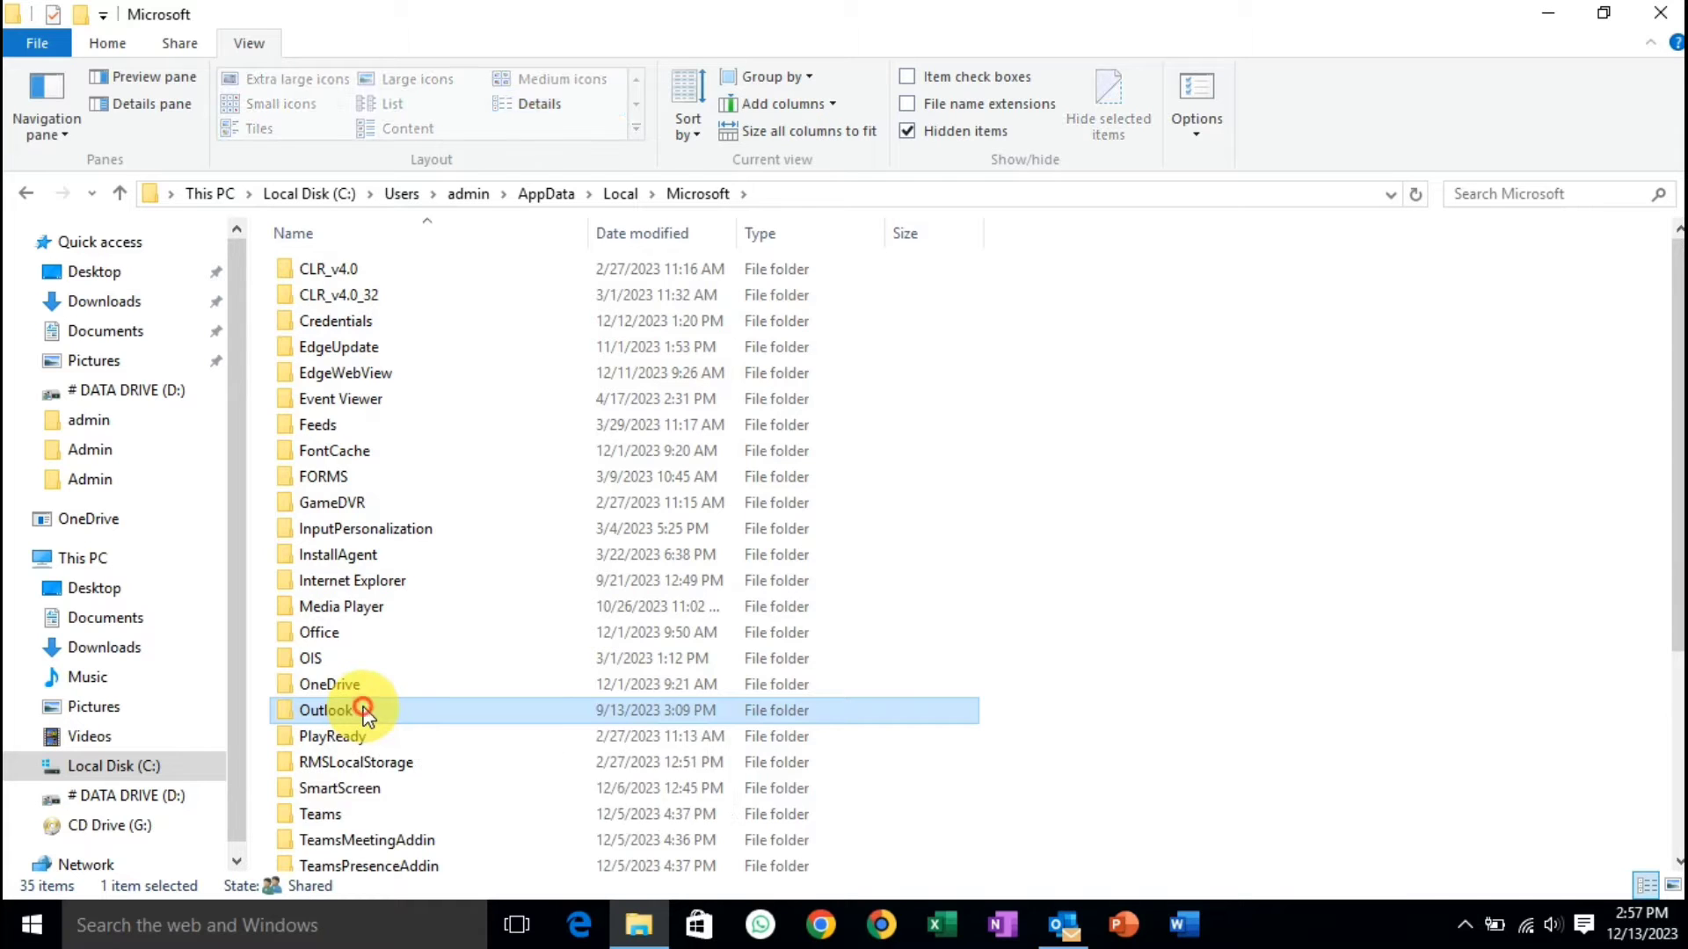
double_click(365, 713)
Check the file type of the Outlook data file in its properties, then close the properties
left_click_drag(344, 514, 566, 213)
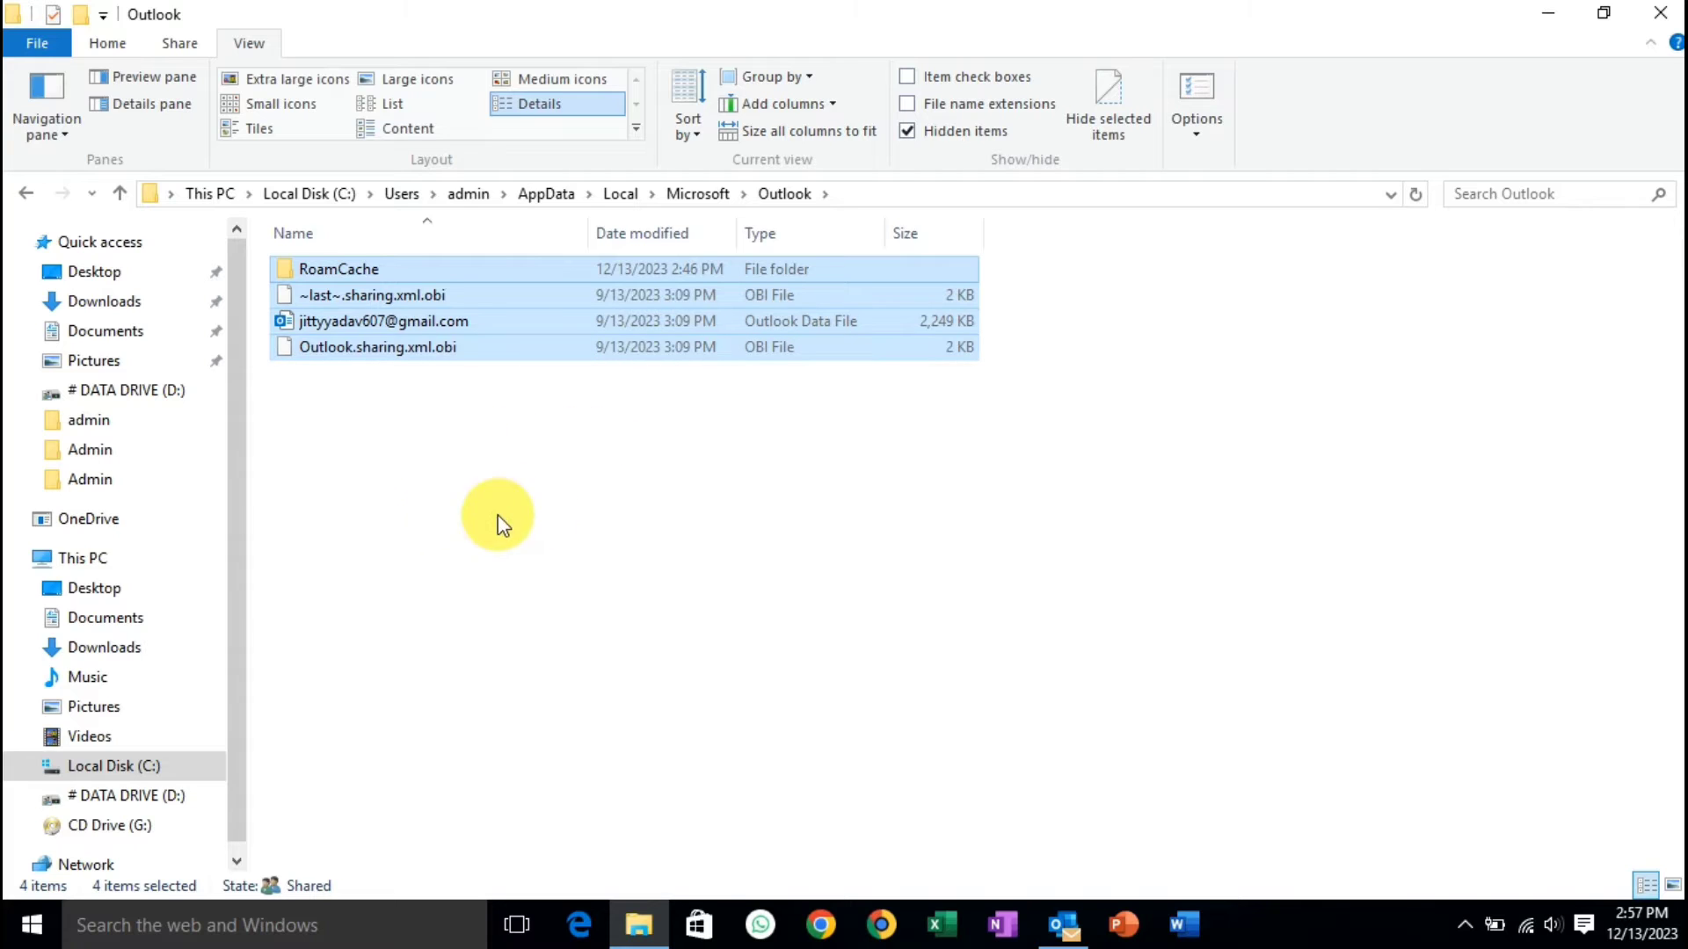
left_click(432, 455)
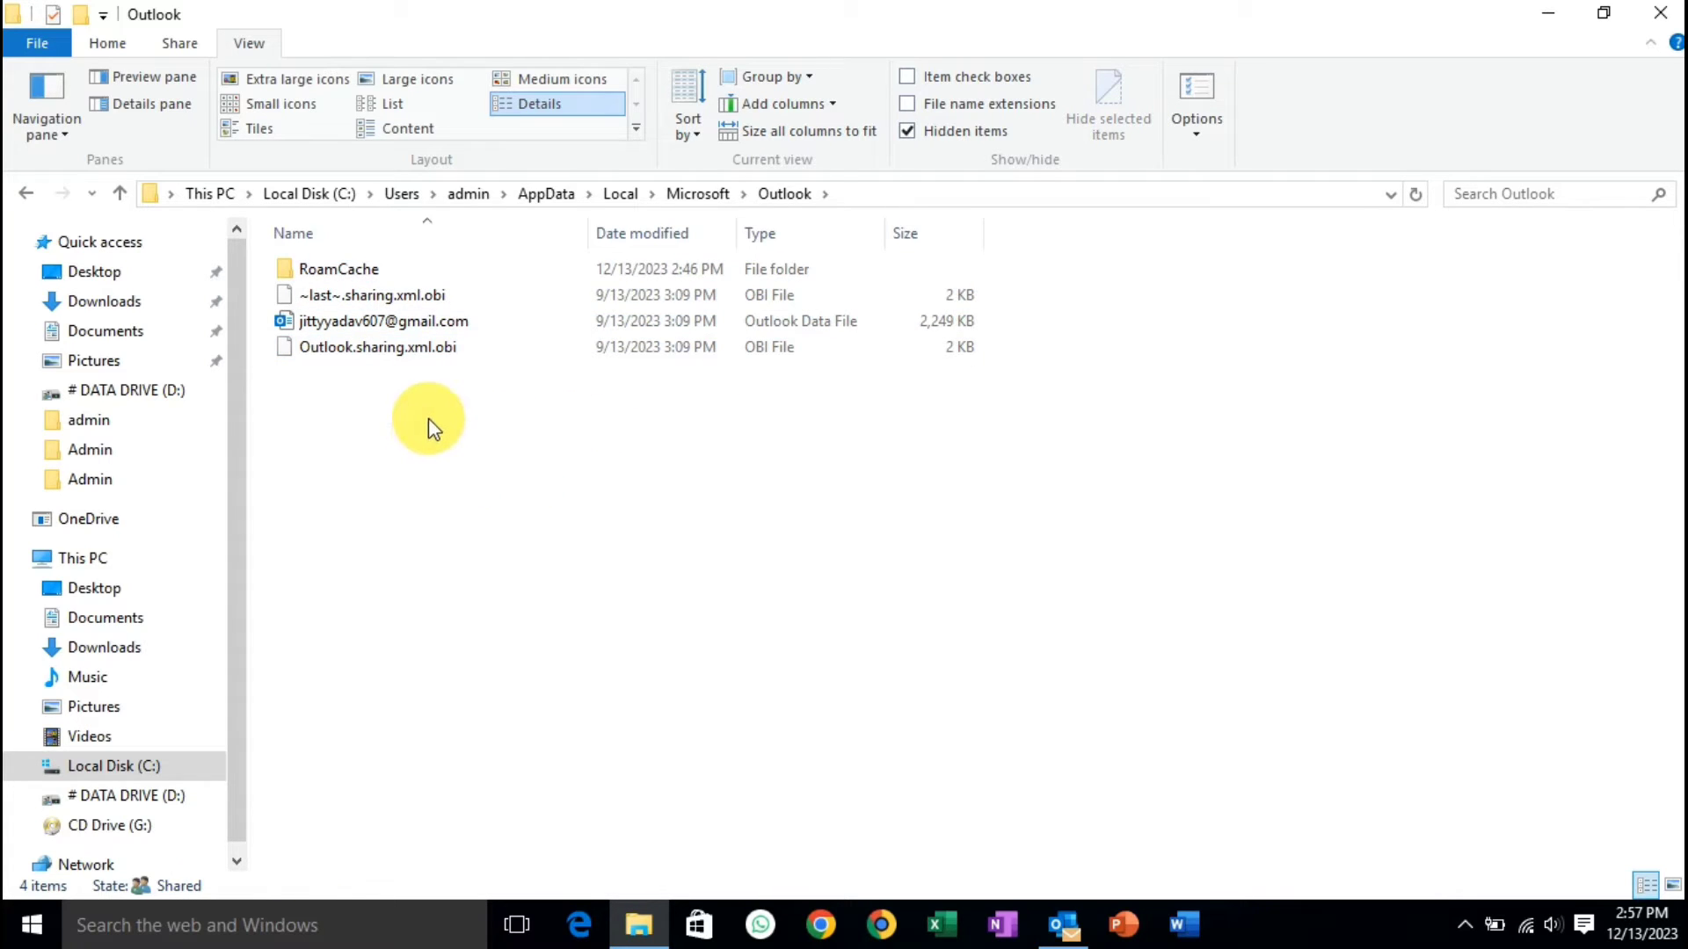
left_click(445, 325)
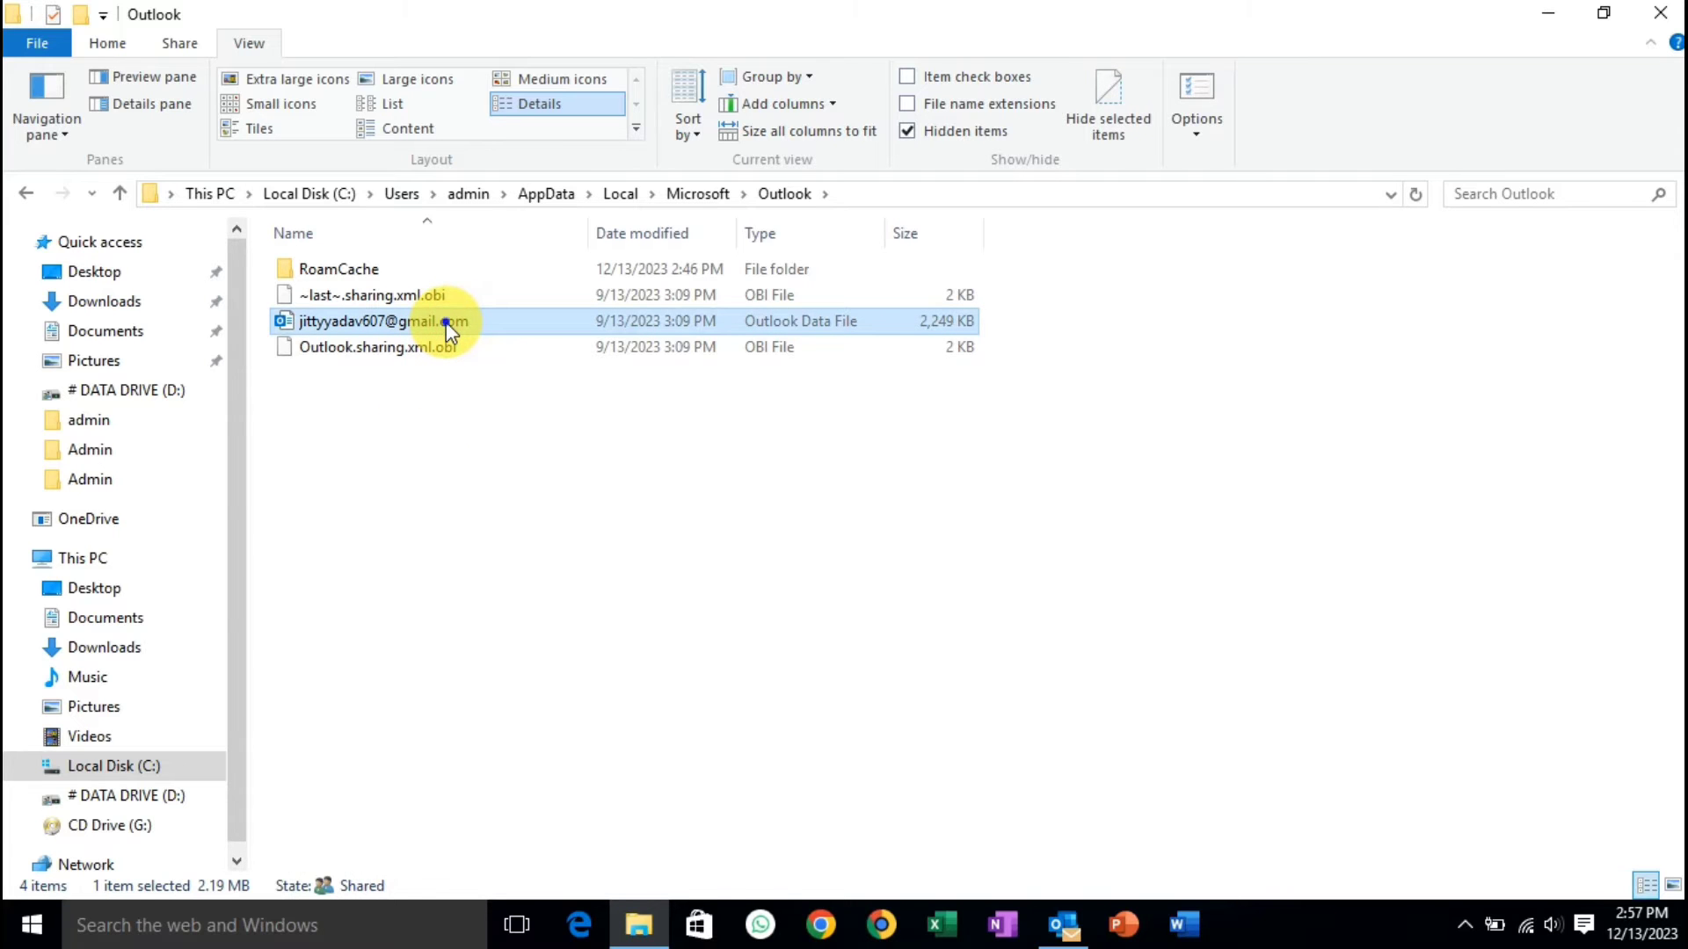
right_click(446, 323)
left_click(569, 800)
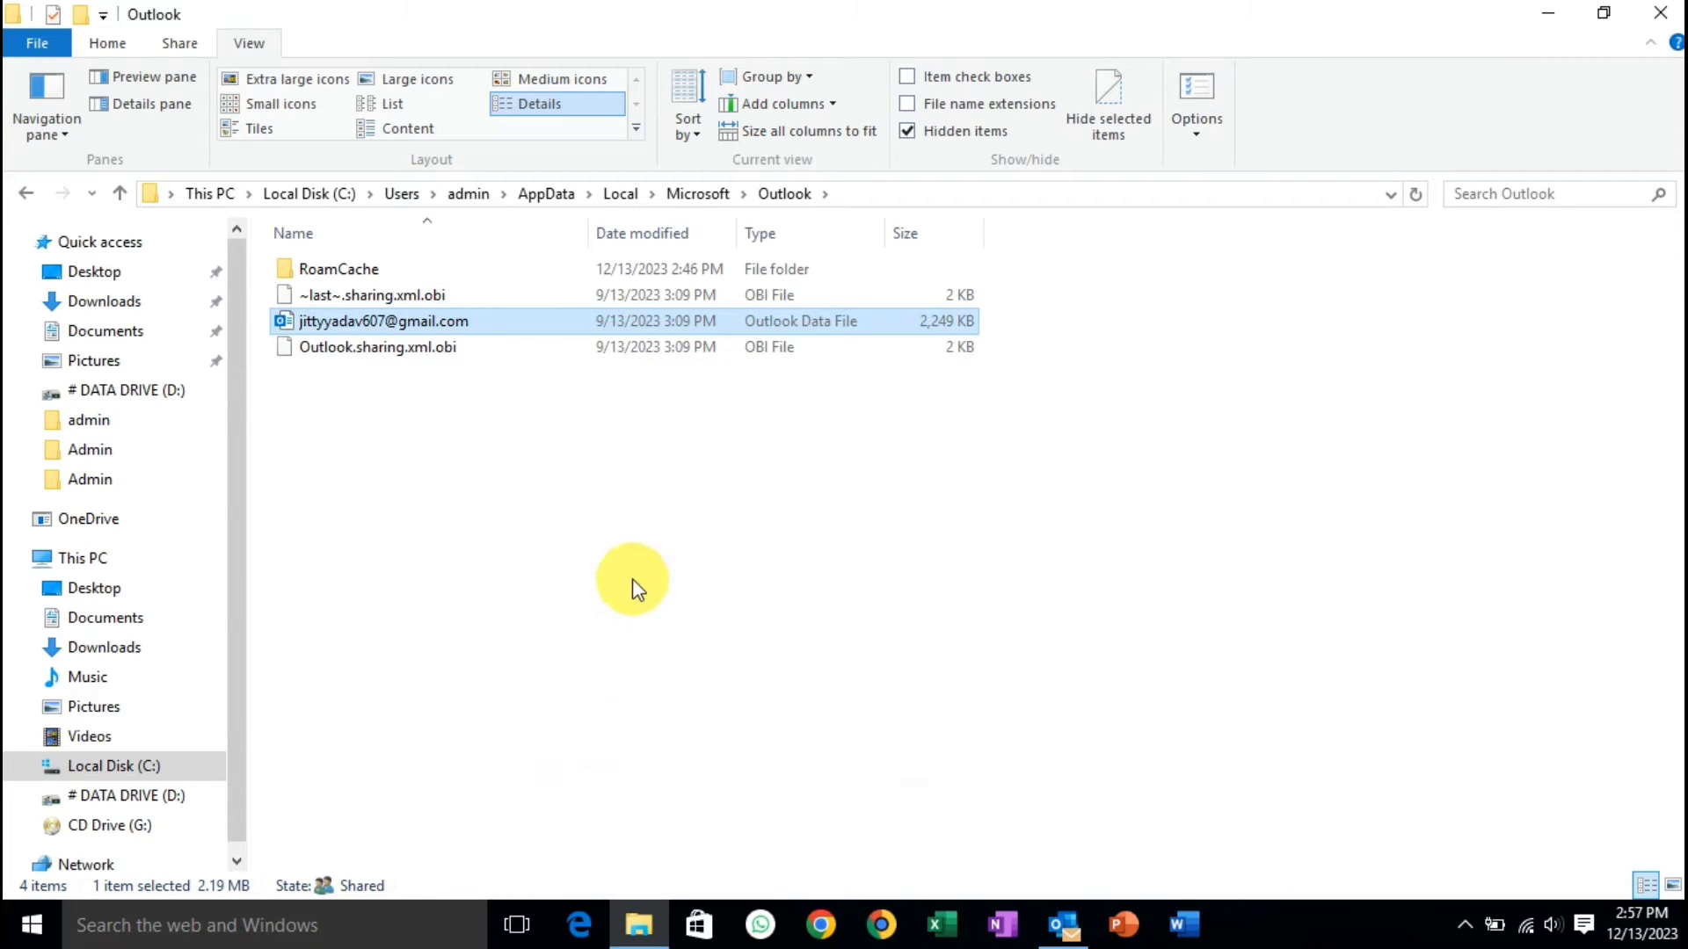
left_click_drag(673, 420, 749, 420)
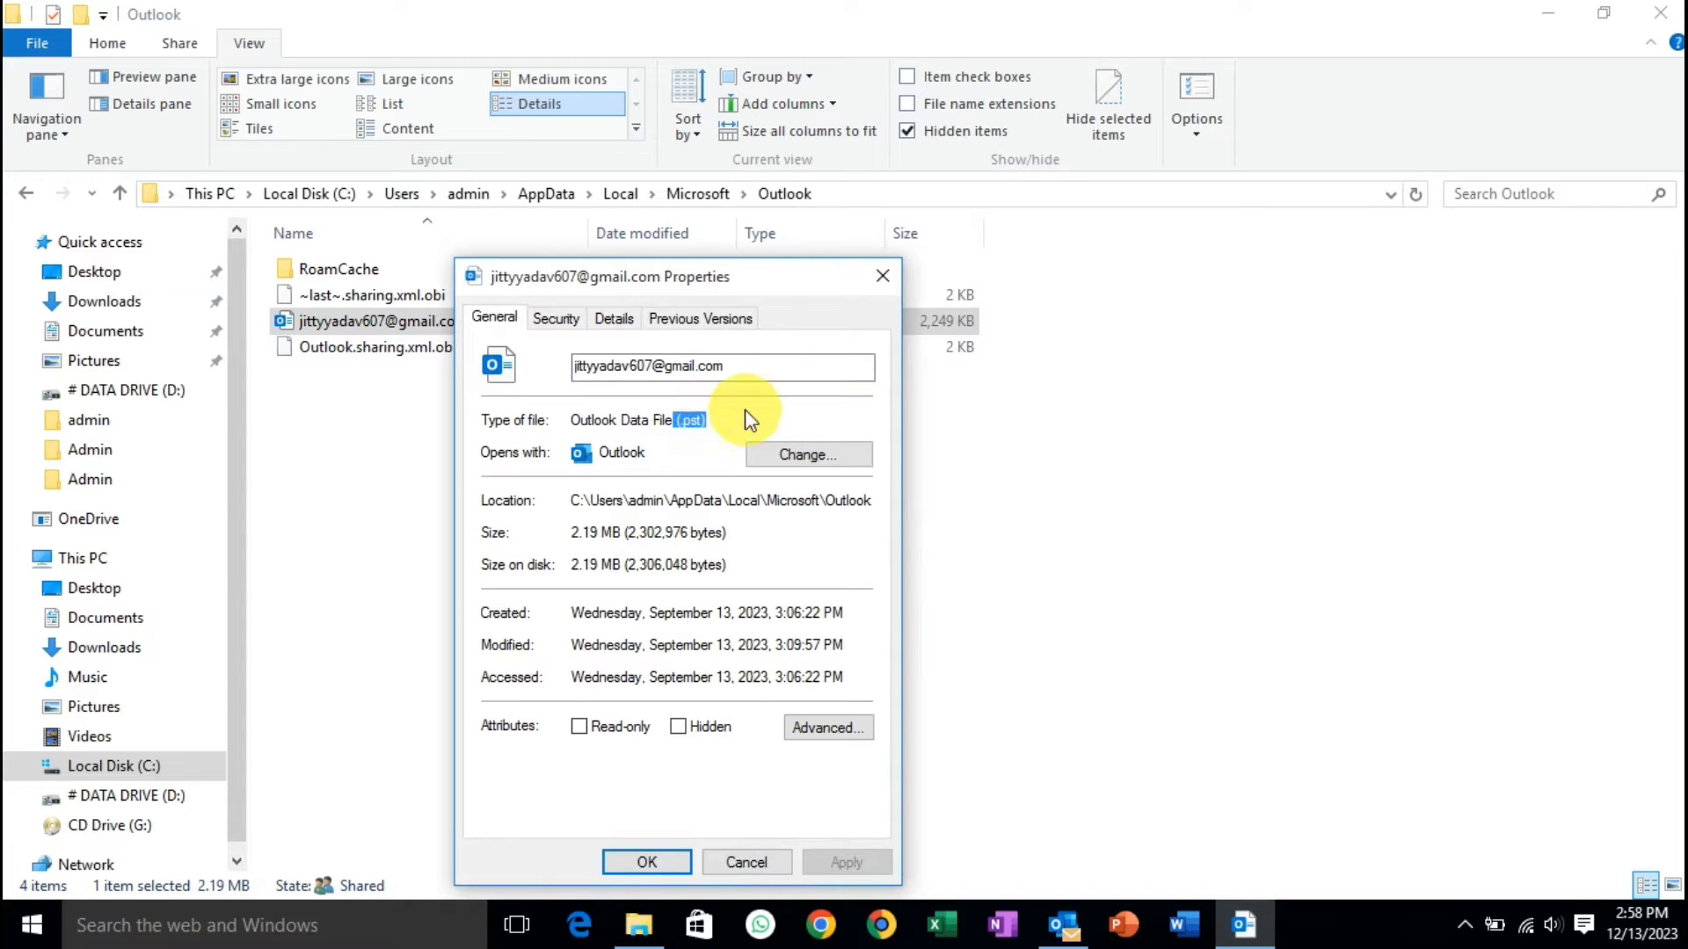
left_click(882, 277)
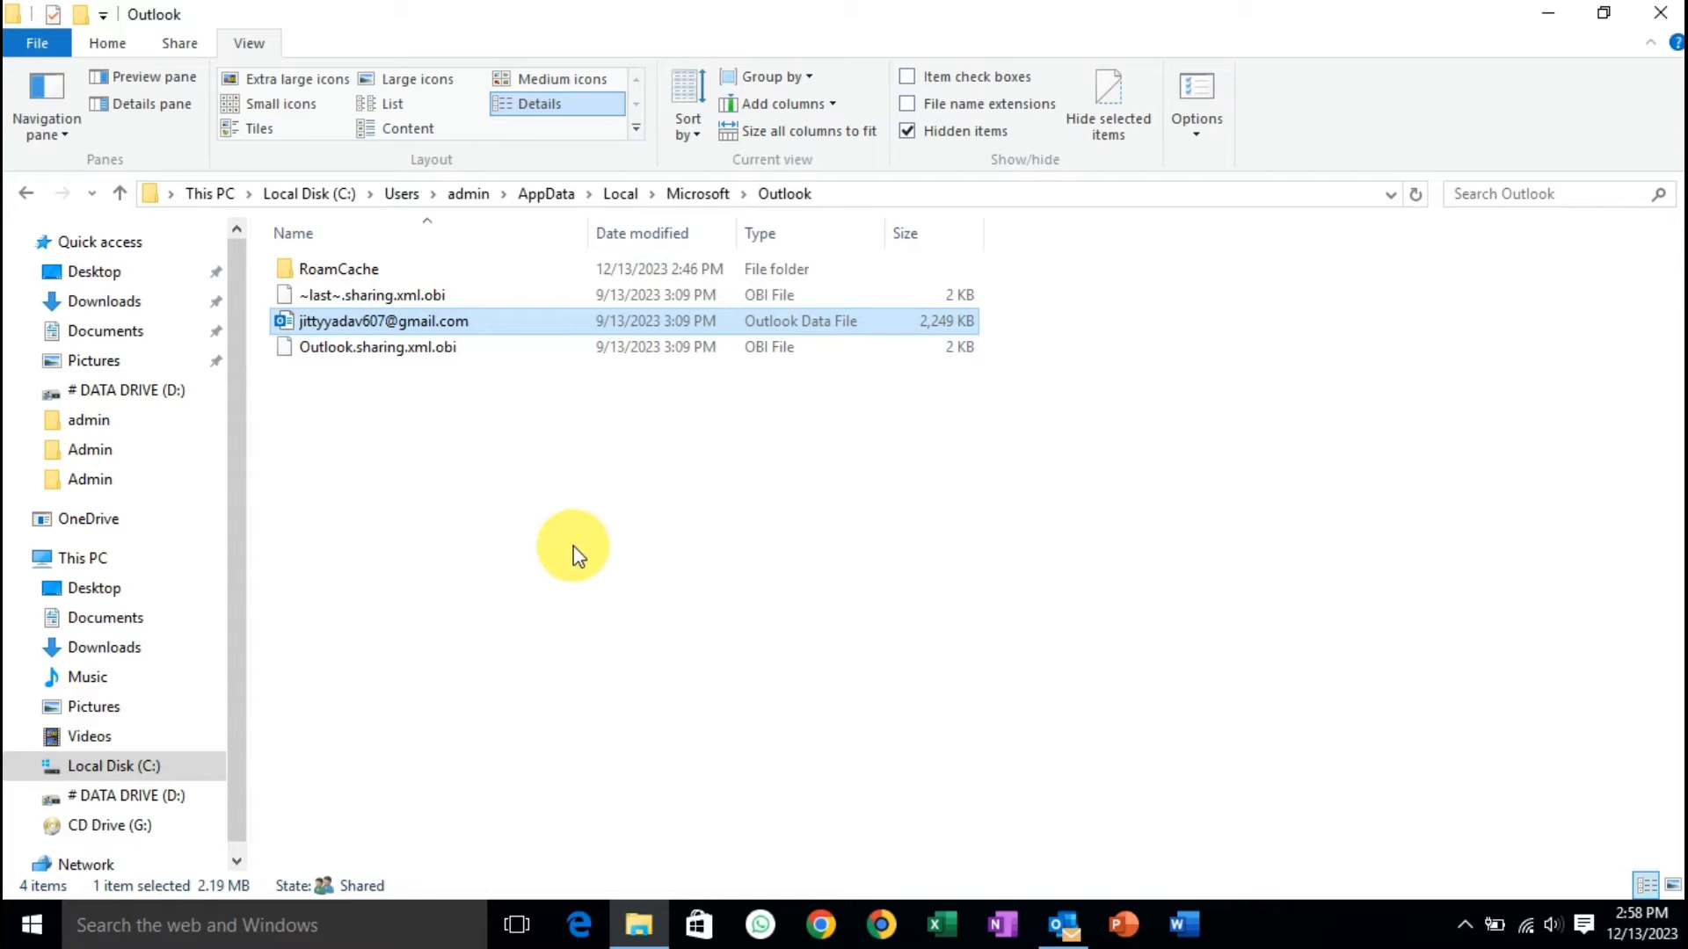
Show the full path of the Outlook folder, then close the File Explorer window
left_click(842, 191)
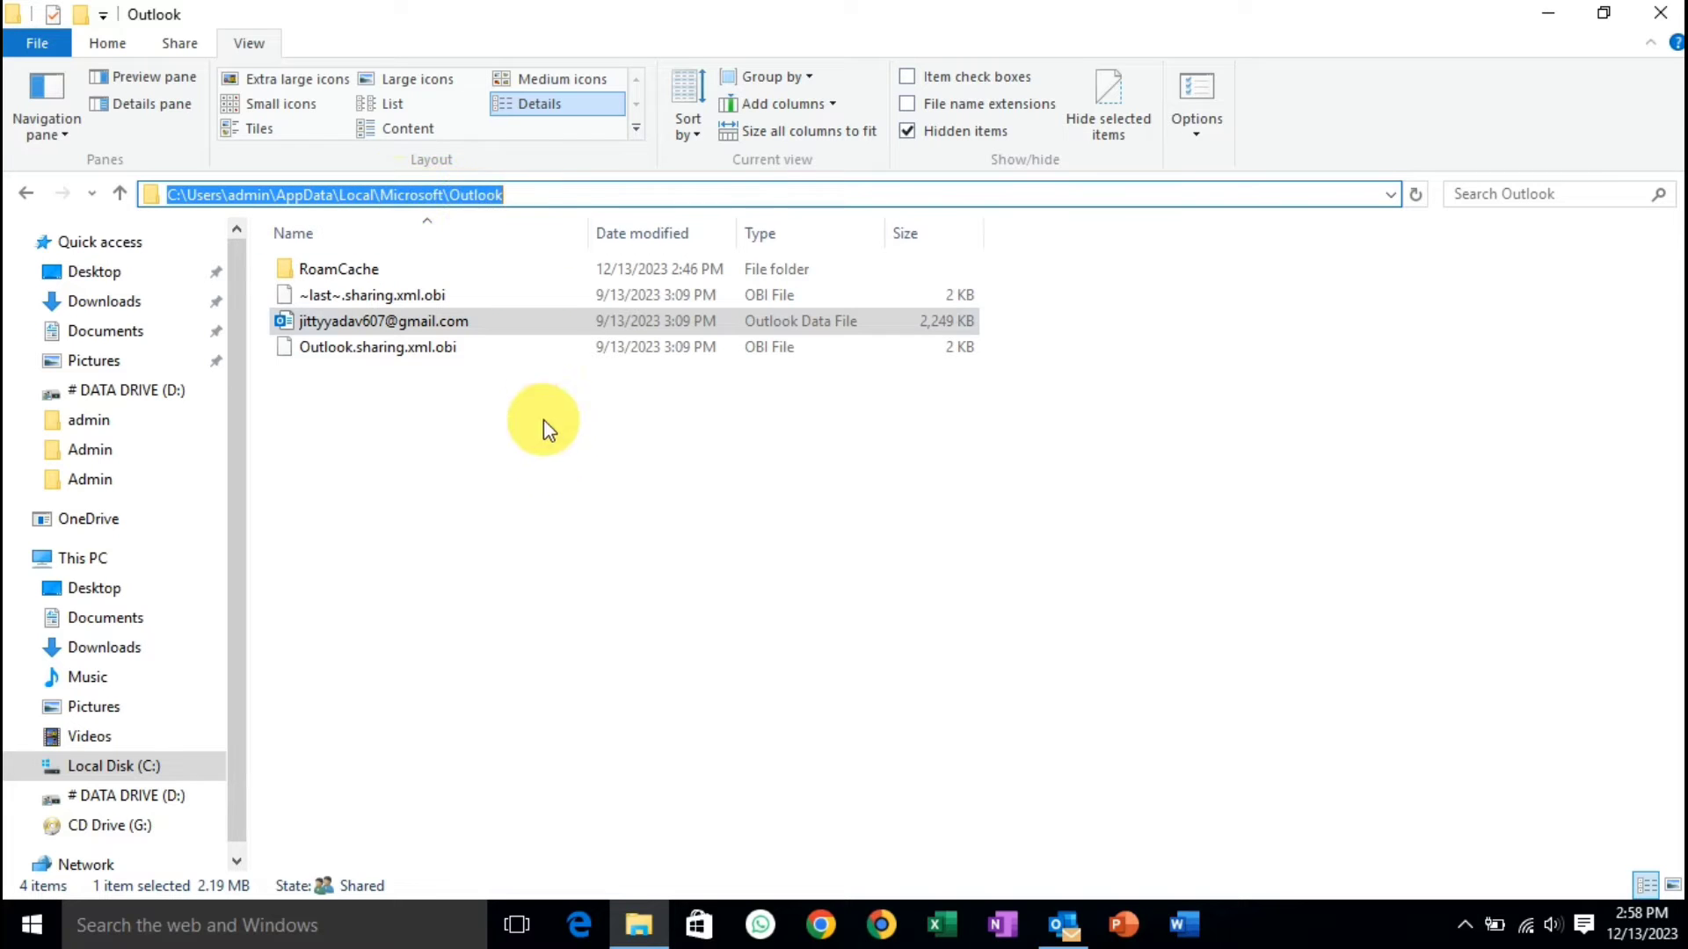
left_click(567, 495)
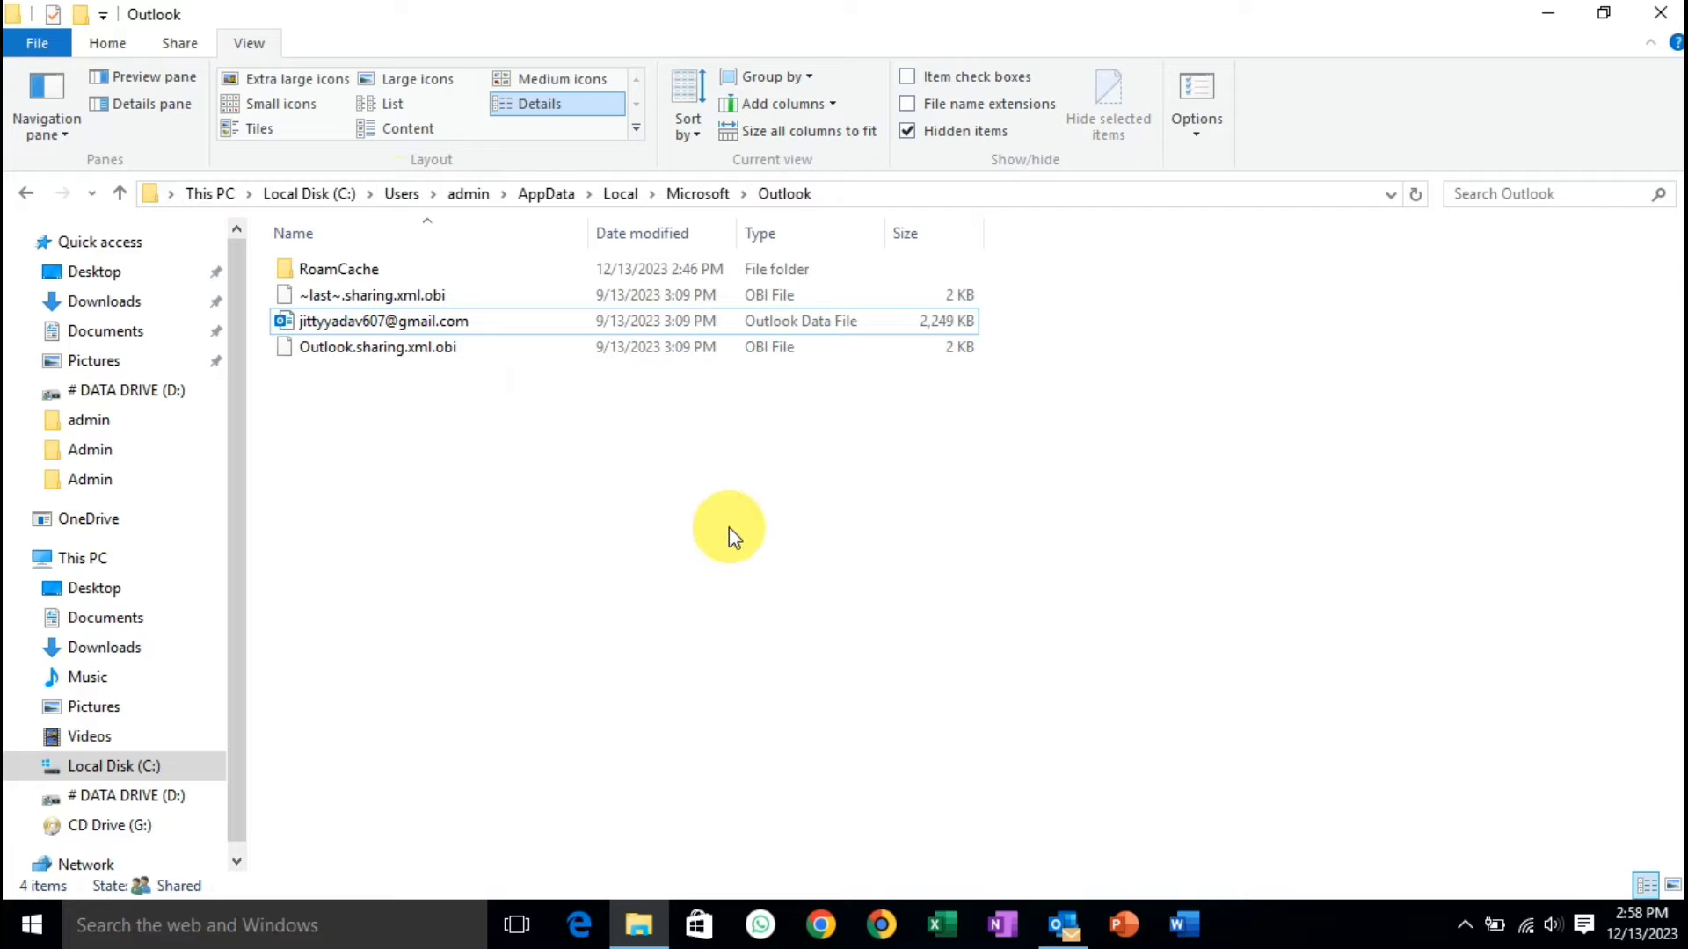
left_click(1667, 15)
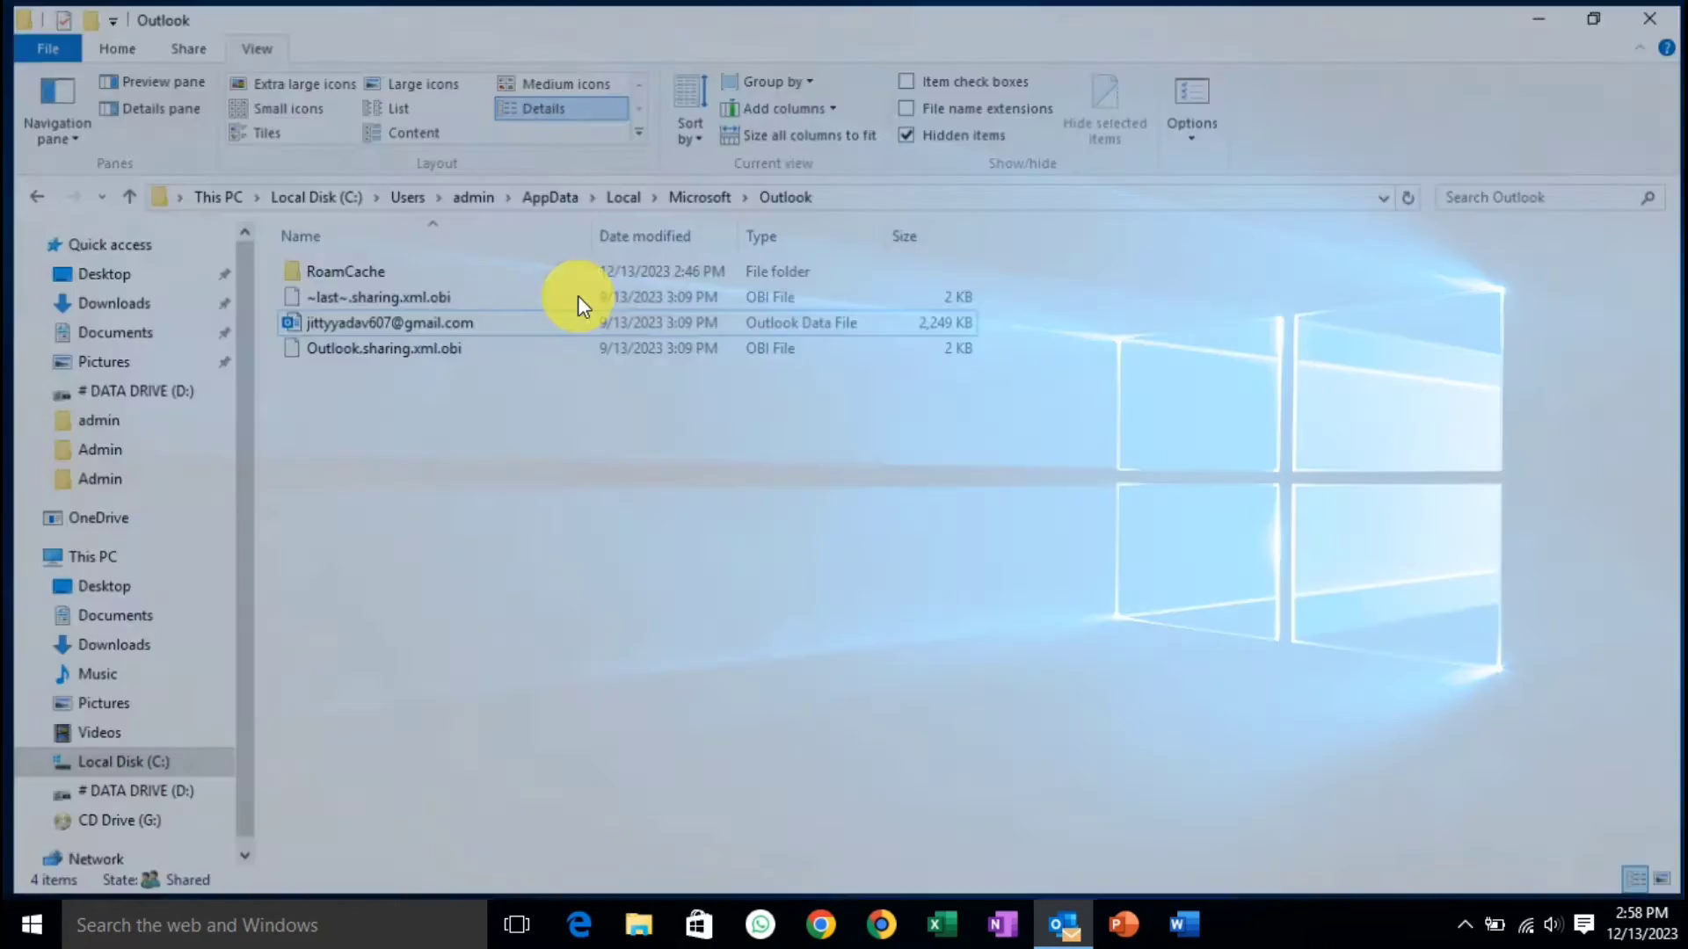
right_click(557, 250)
left_click(644, 366)
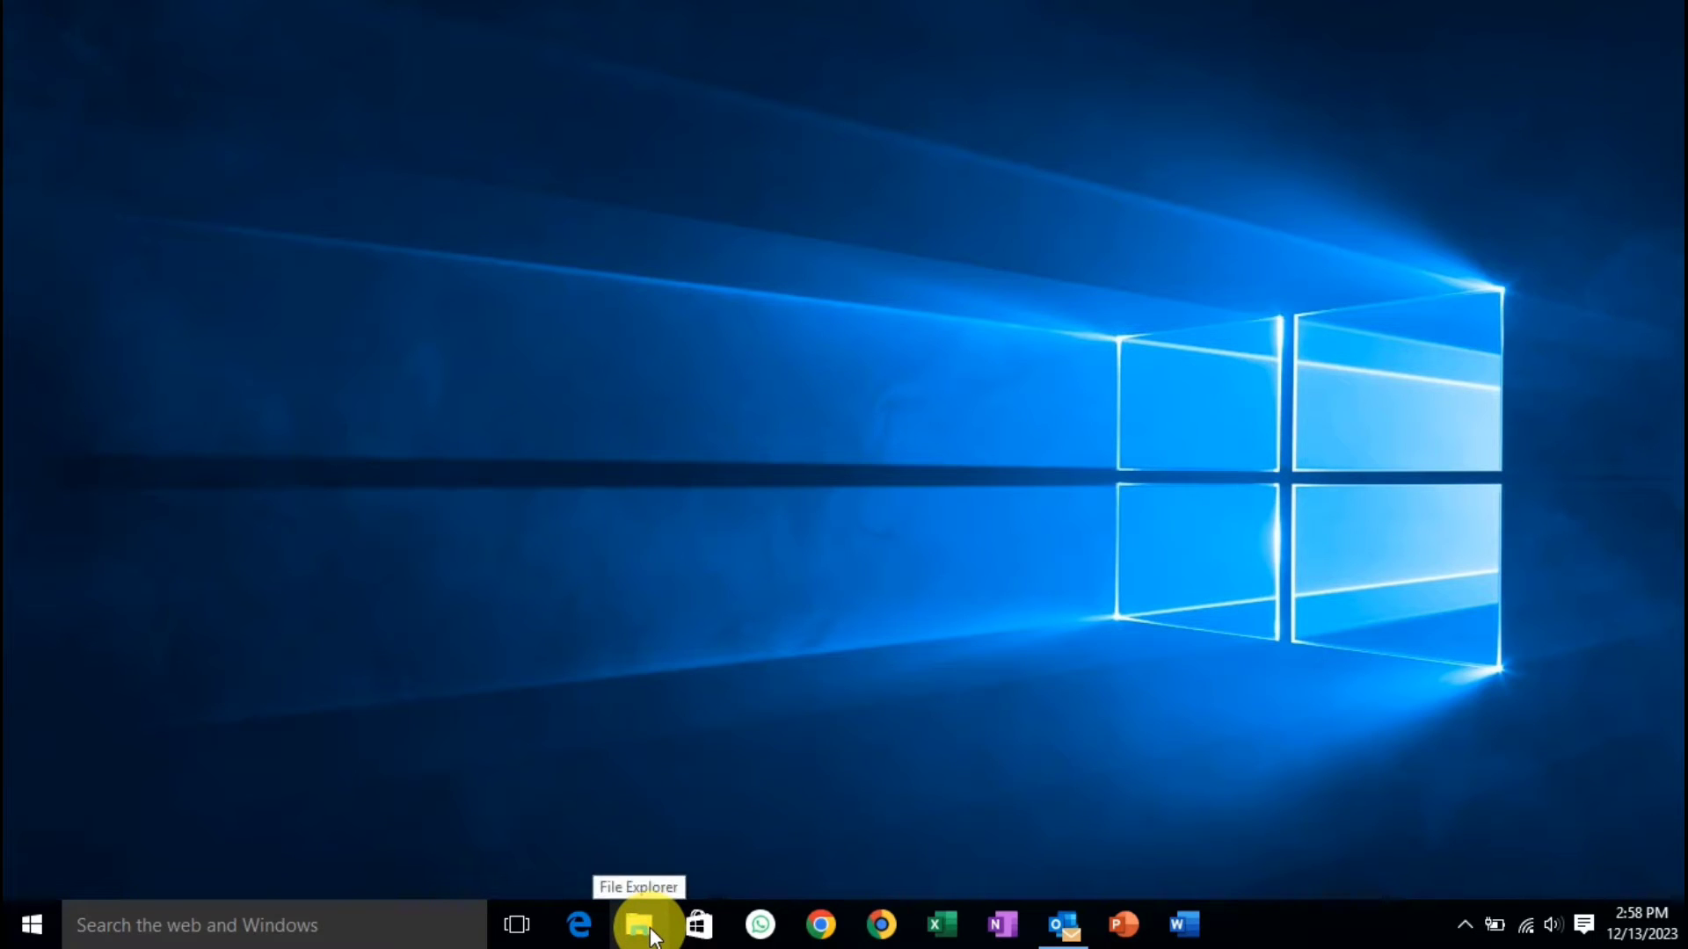
left_click(1068, 921)
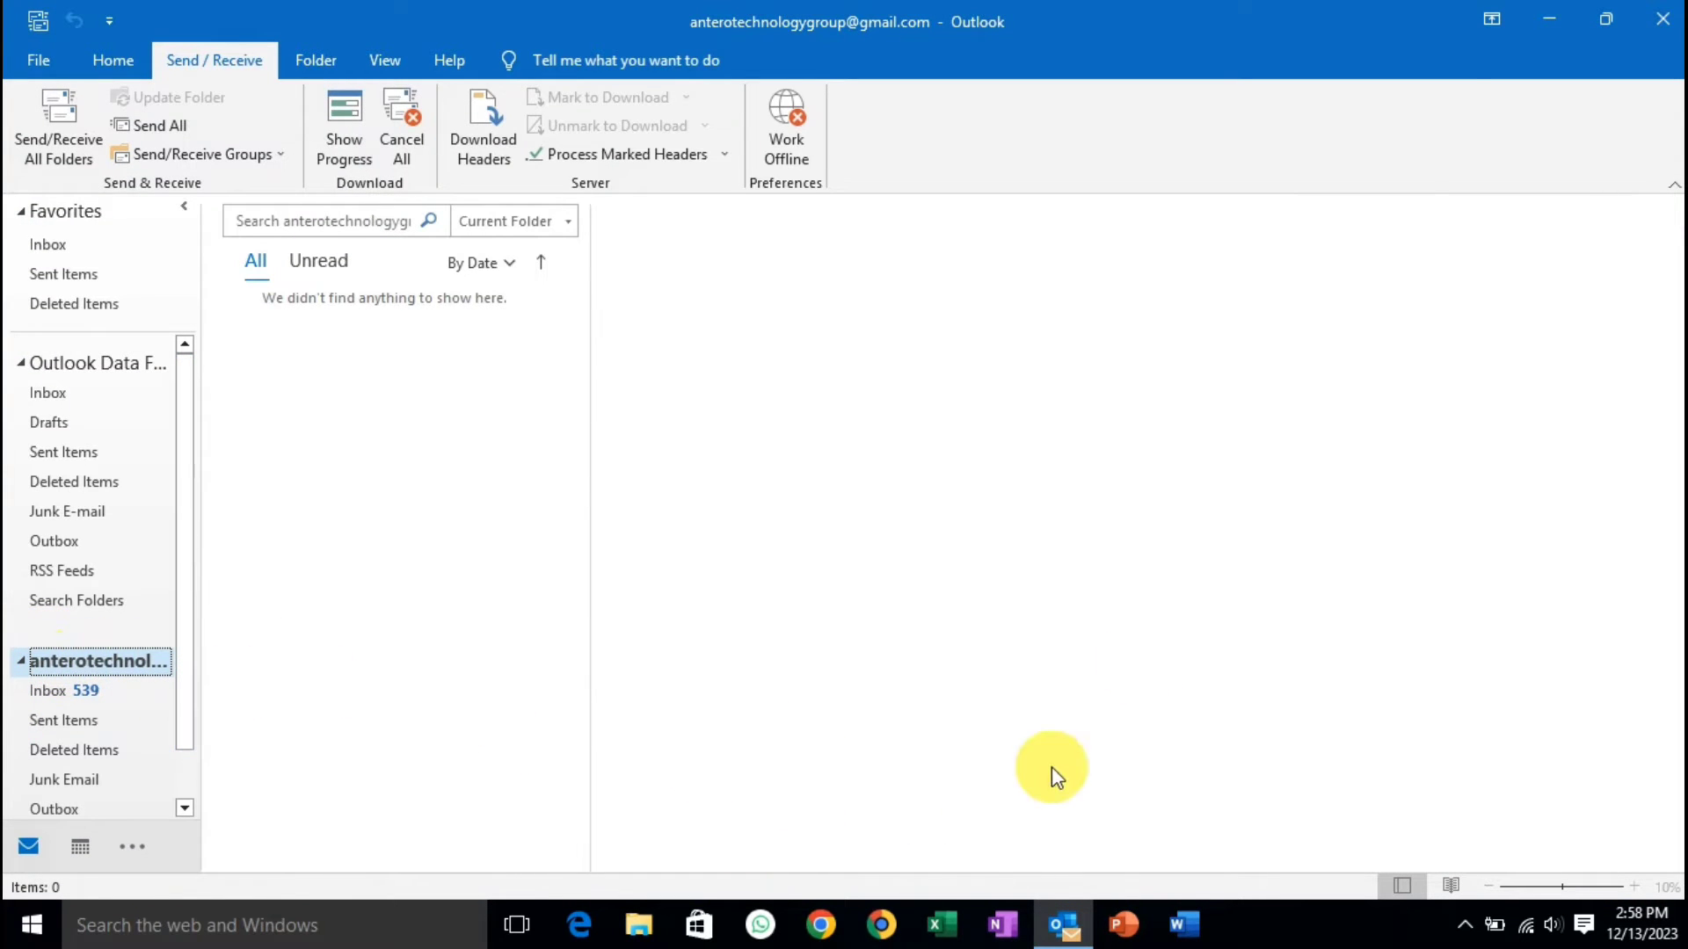
left_click(1547, 21)
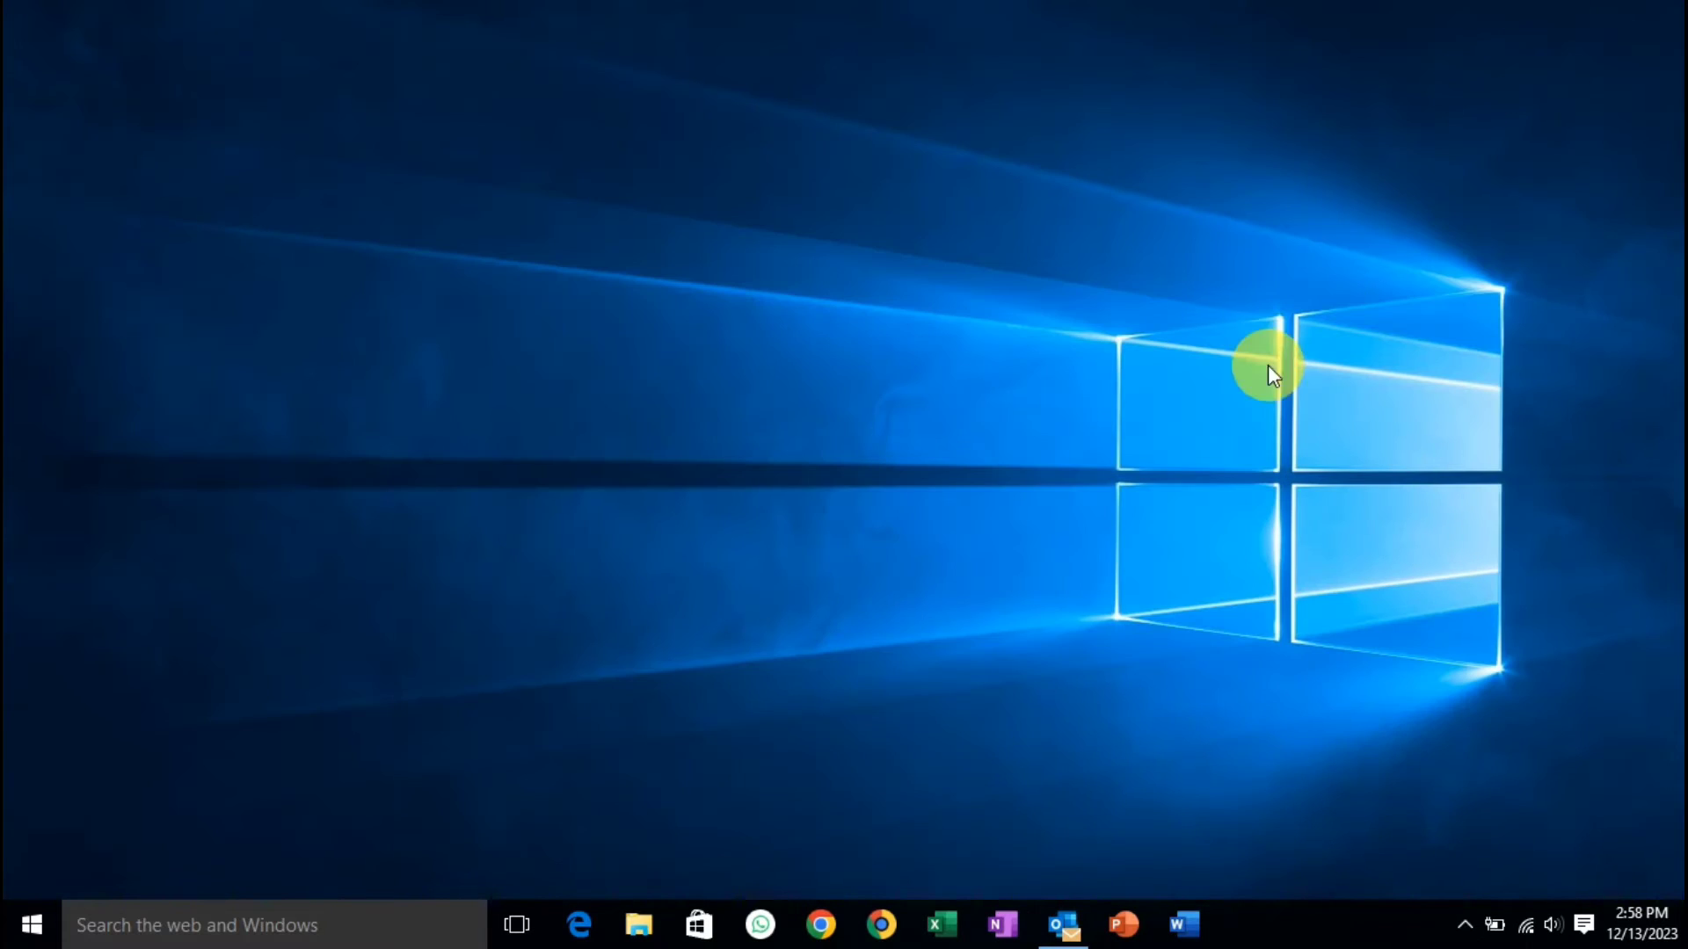
Open File Explorer and browse from This PC through Documents into the Outlook Files folder
left_click(639, 923)
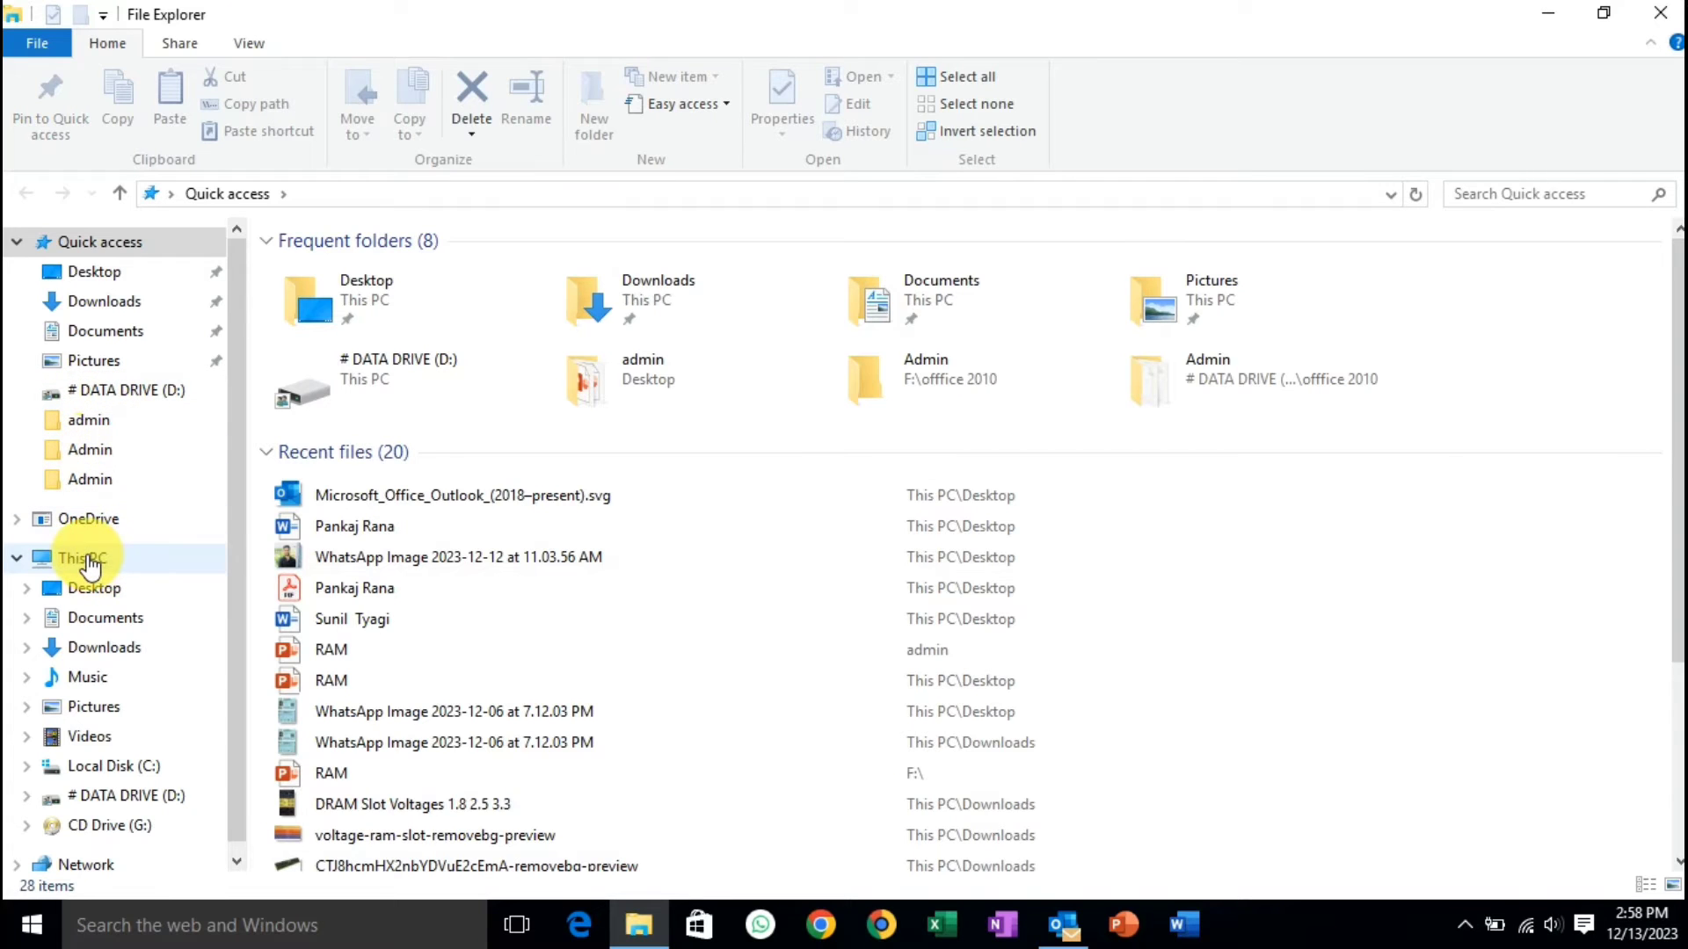
left_click(37, 559)
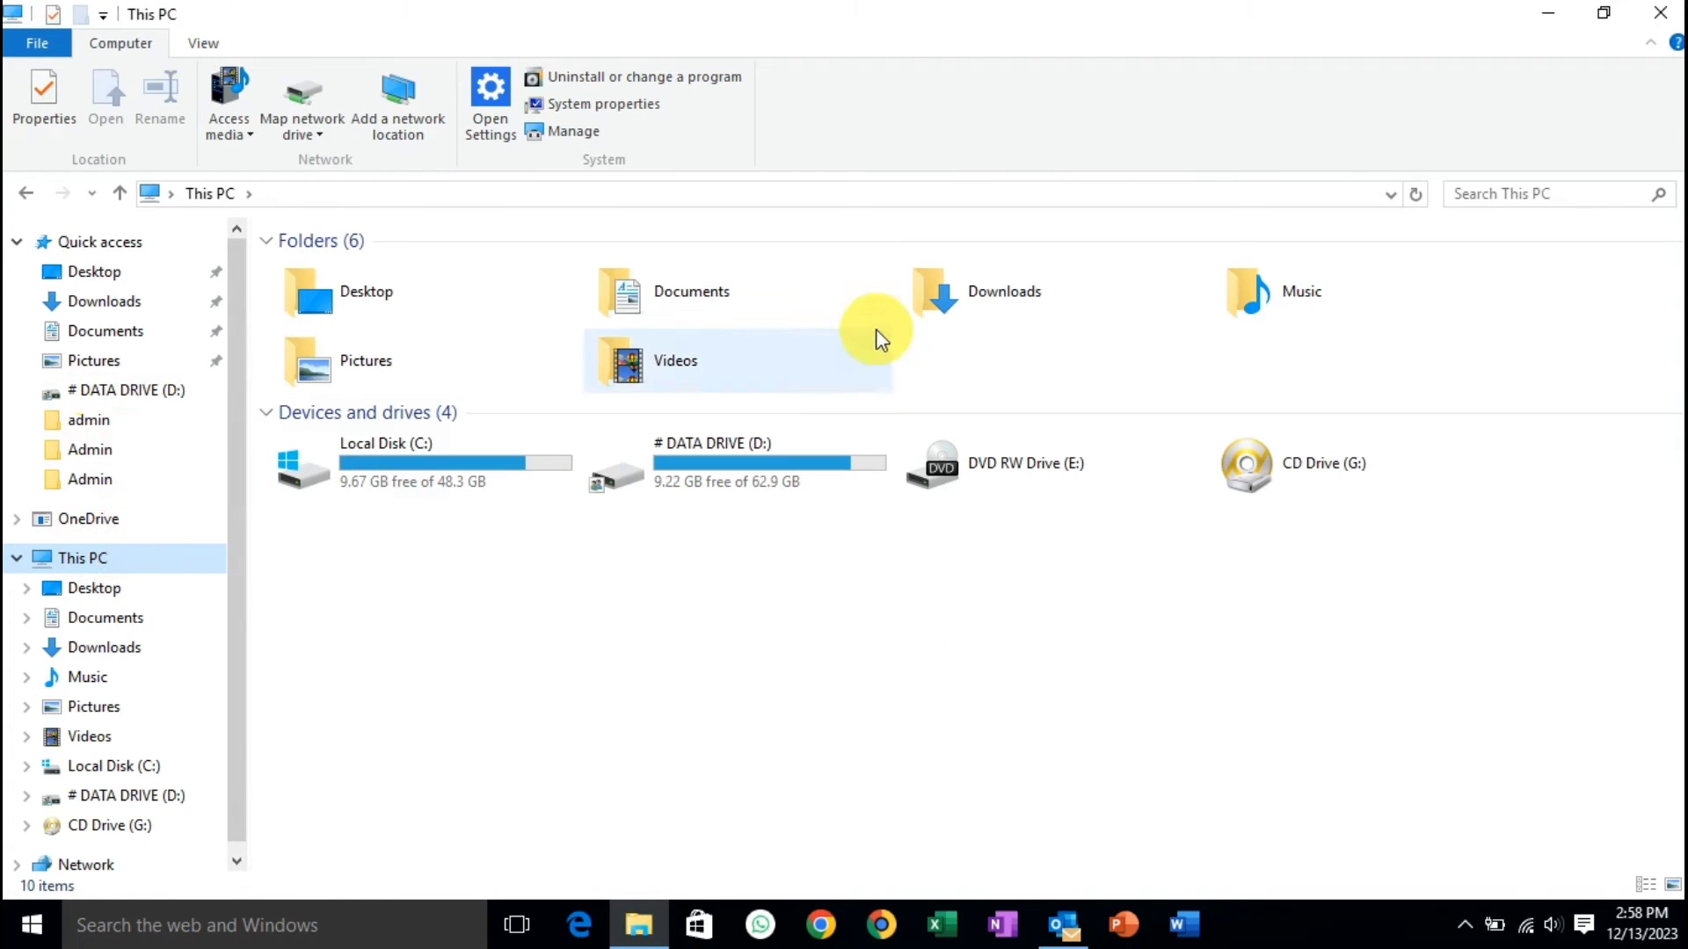
double_click(692, 298)
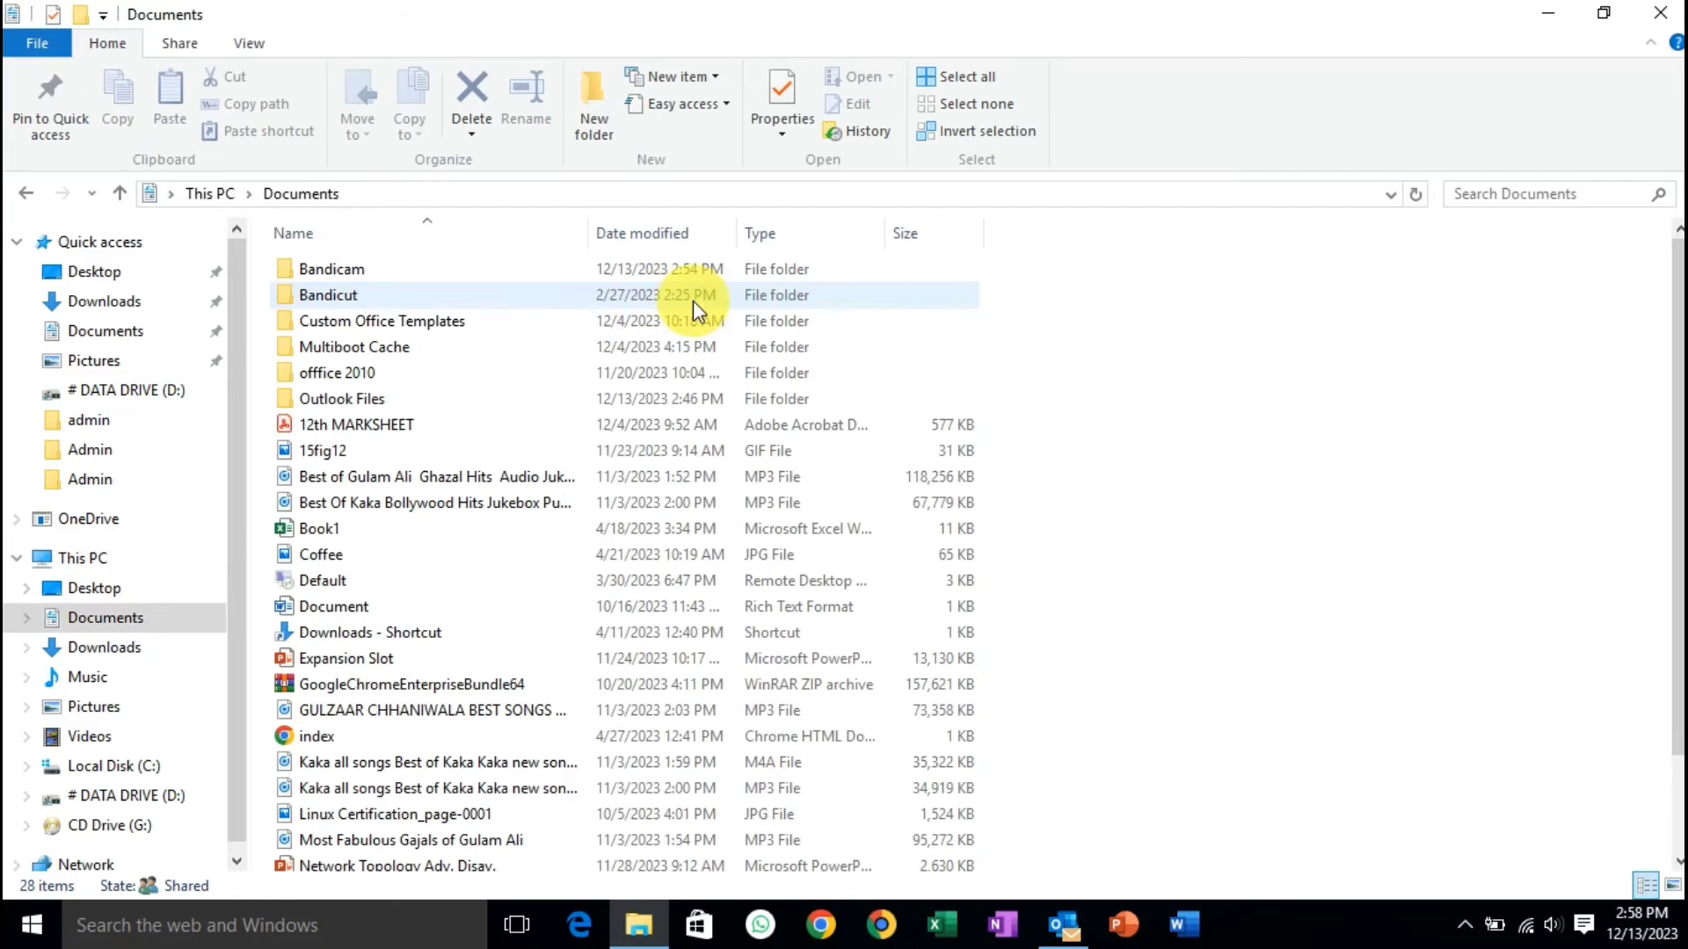
left_click(350, 400)
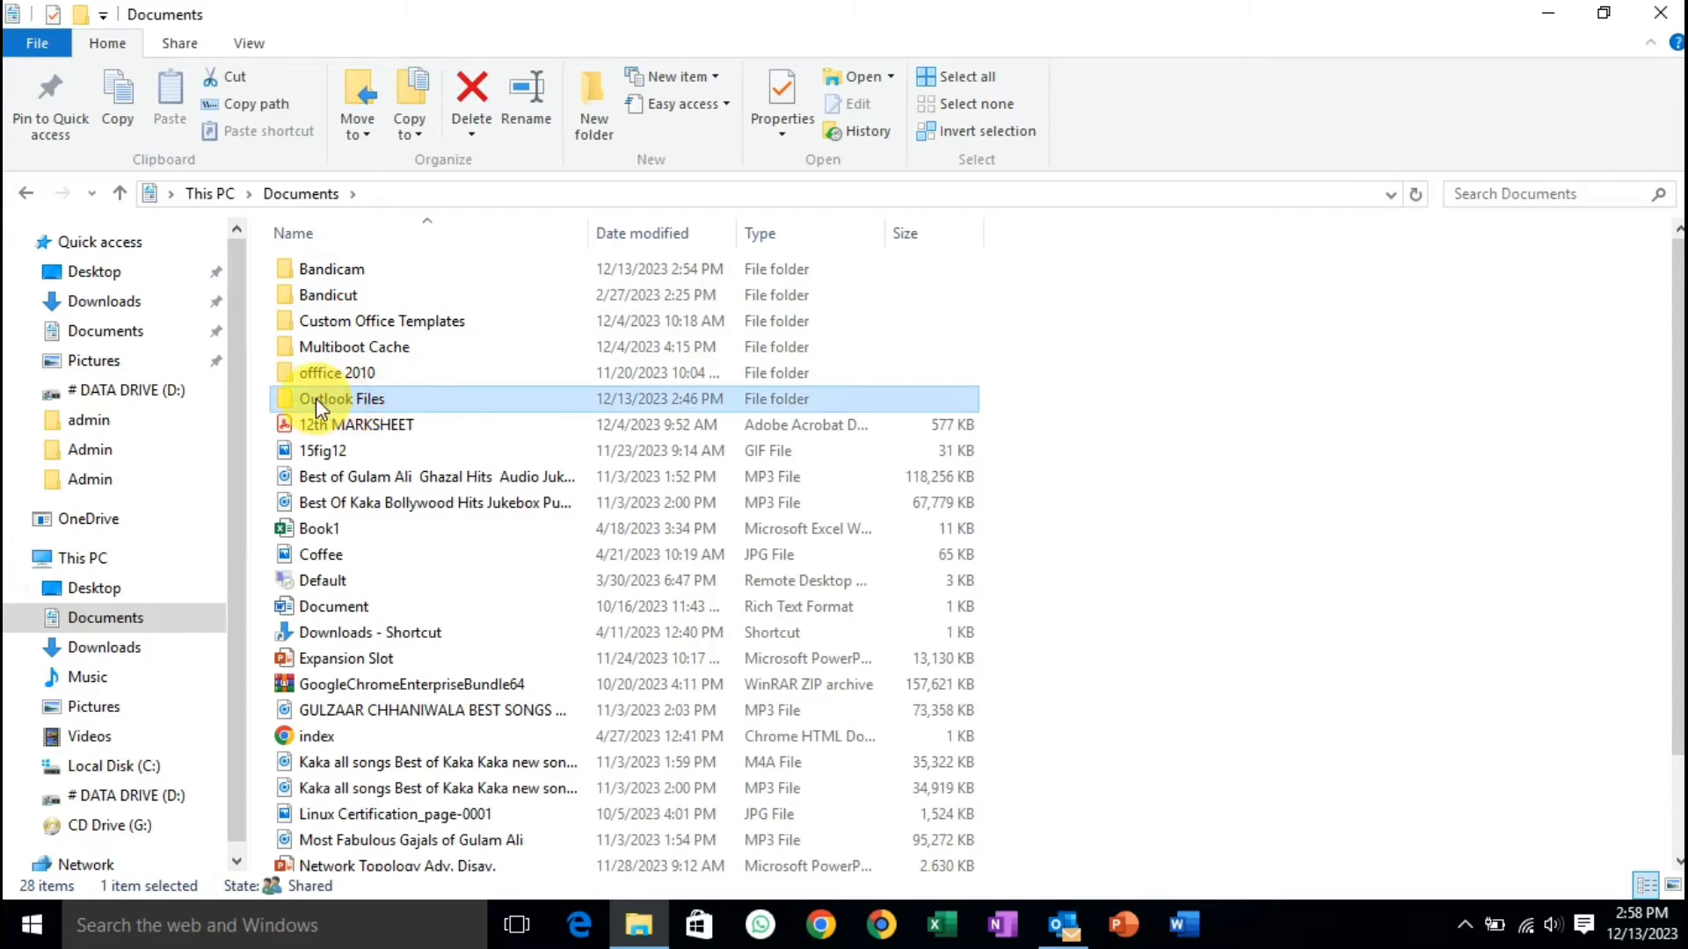
double_click(386, 399)
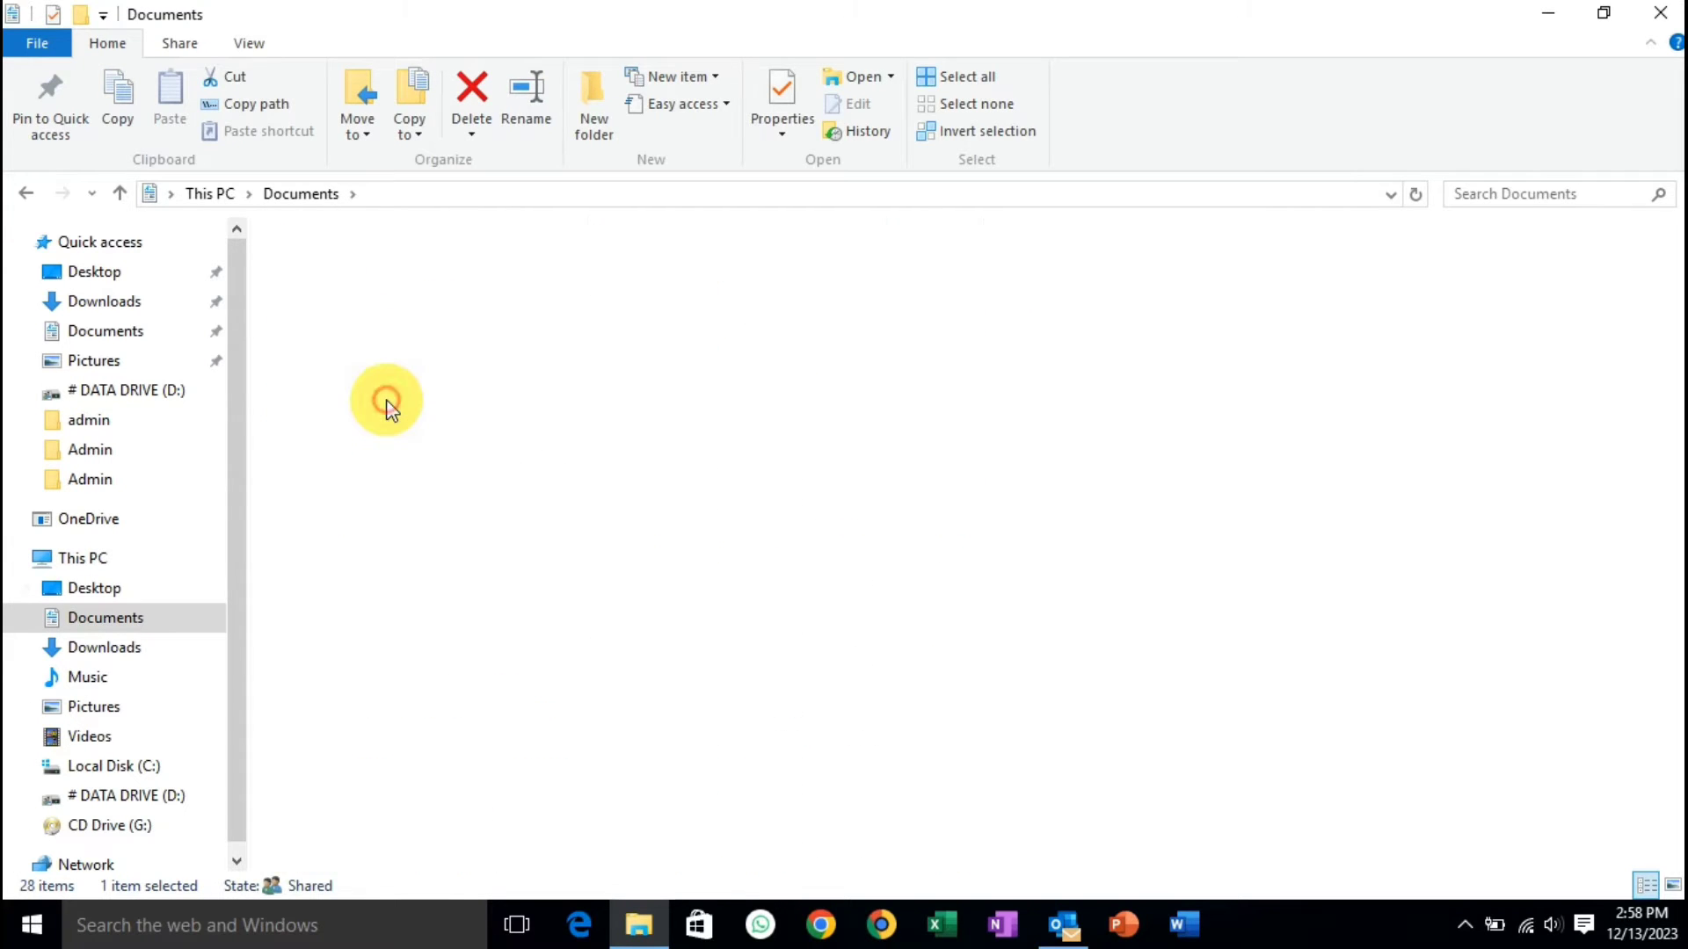
Check the file type of the email account's data file in its properties, then close the properties and the File Explorer window
left_click(413, 271)
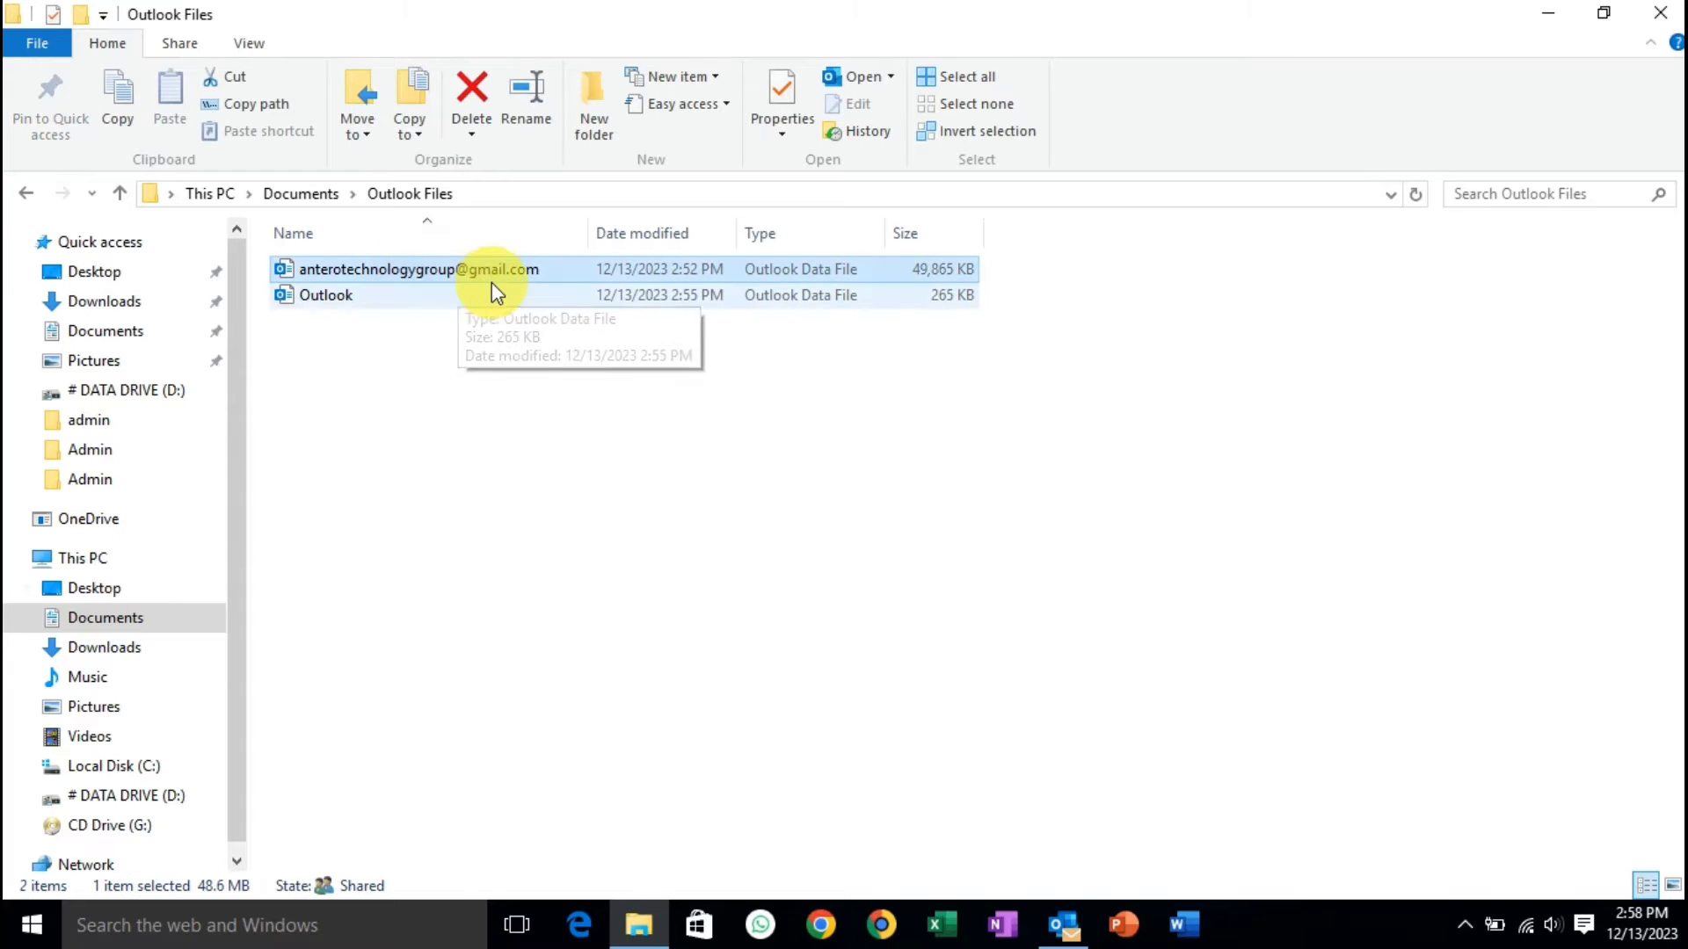
right_click(547, 273)
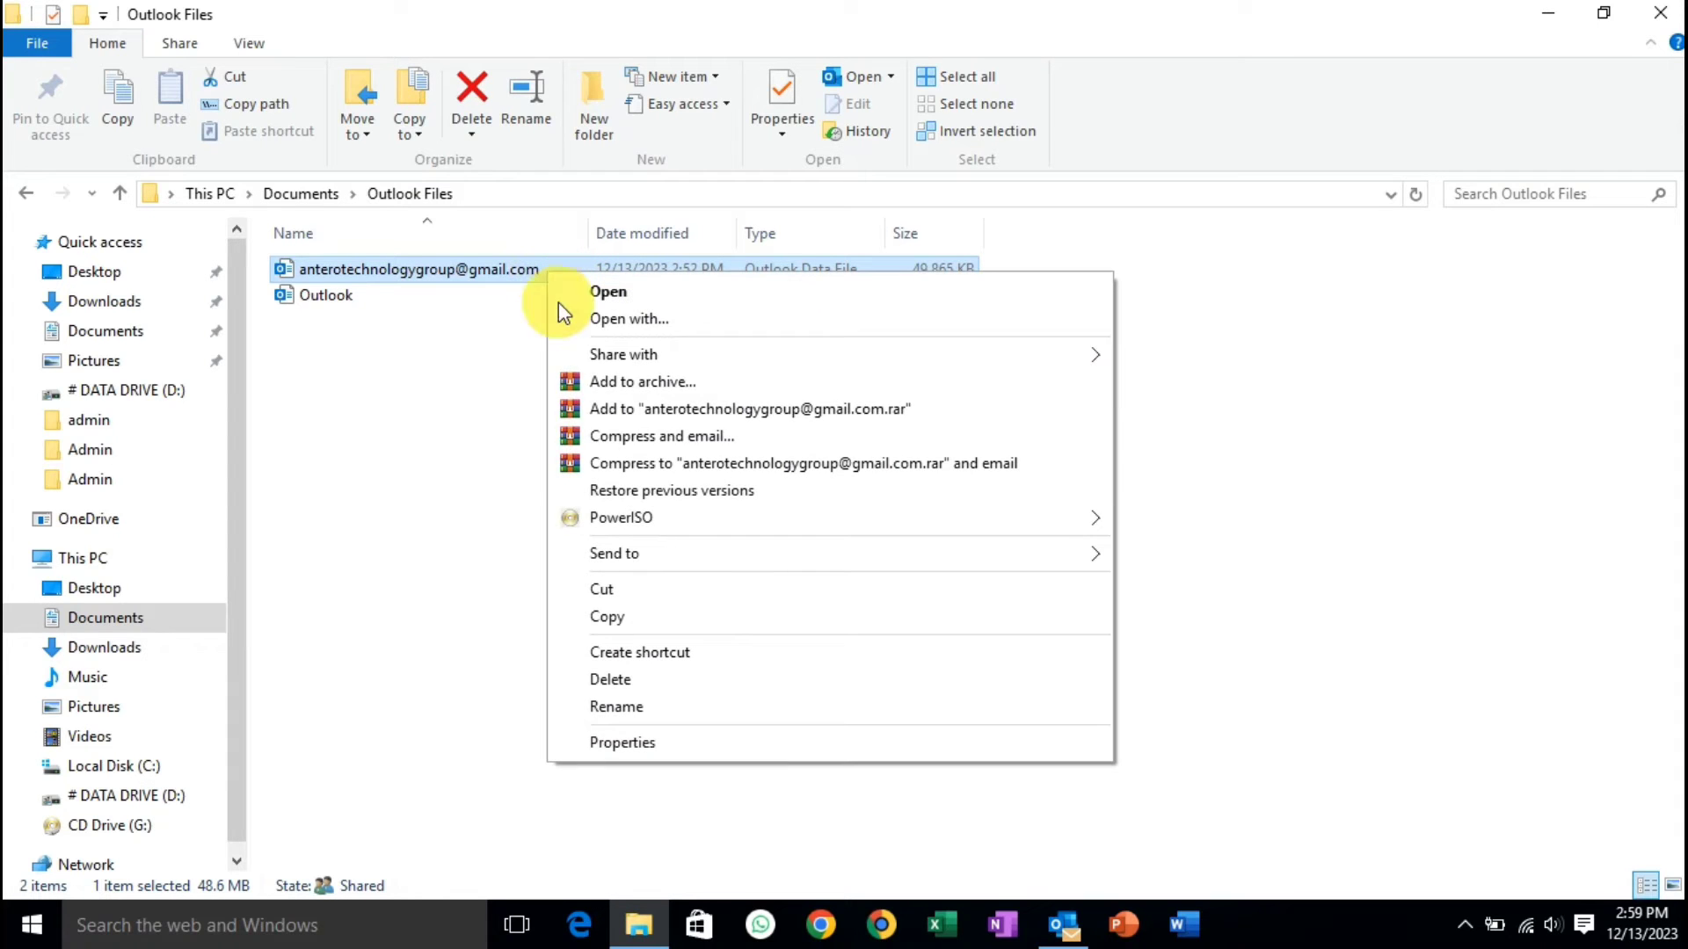
left_click(624, 758)
left_click_drag(778, 421, 830, 425)
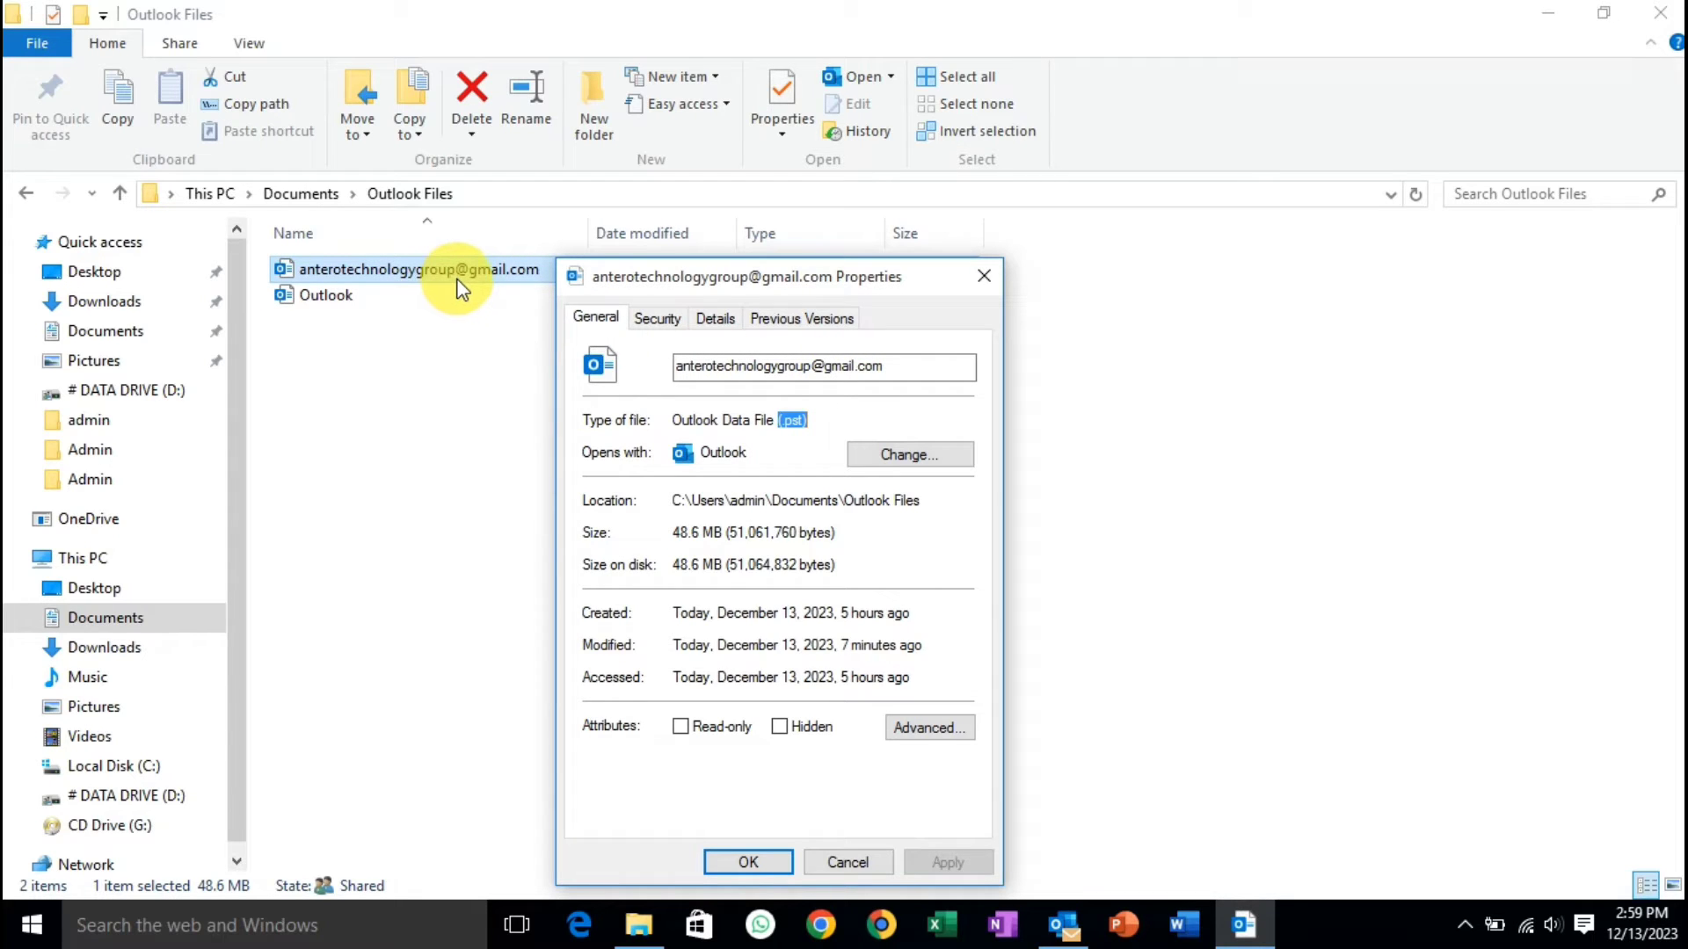
left_click(984, 278)
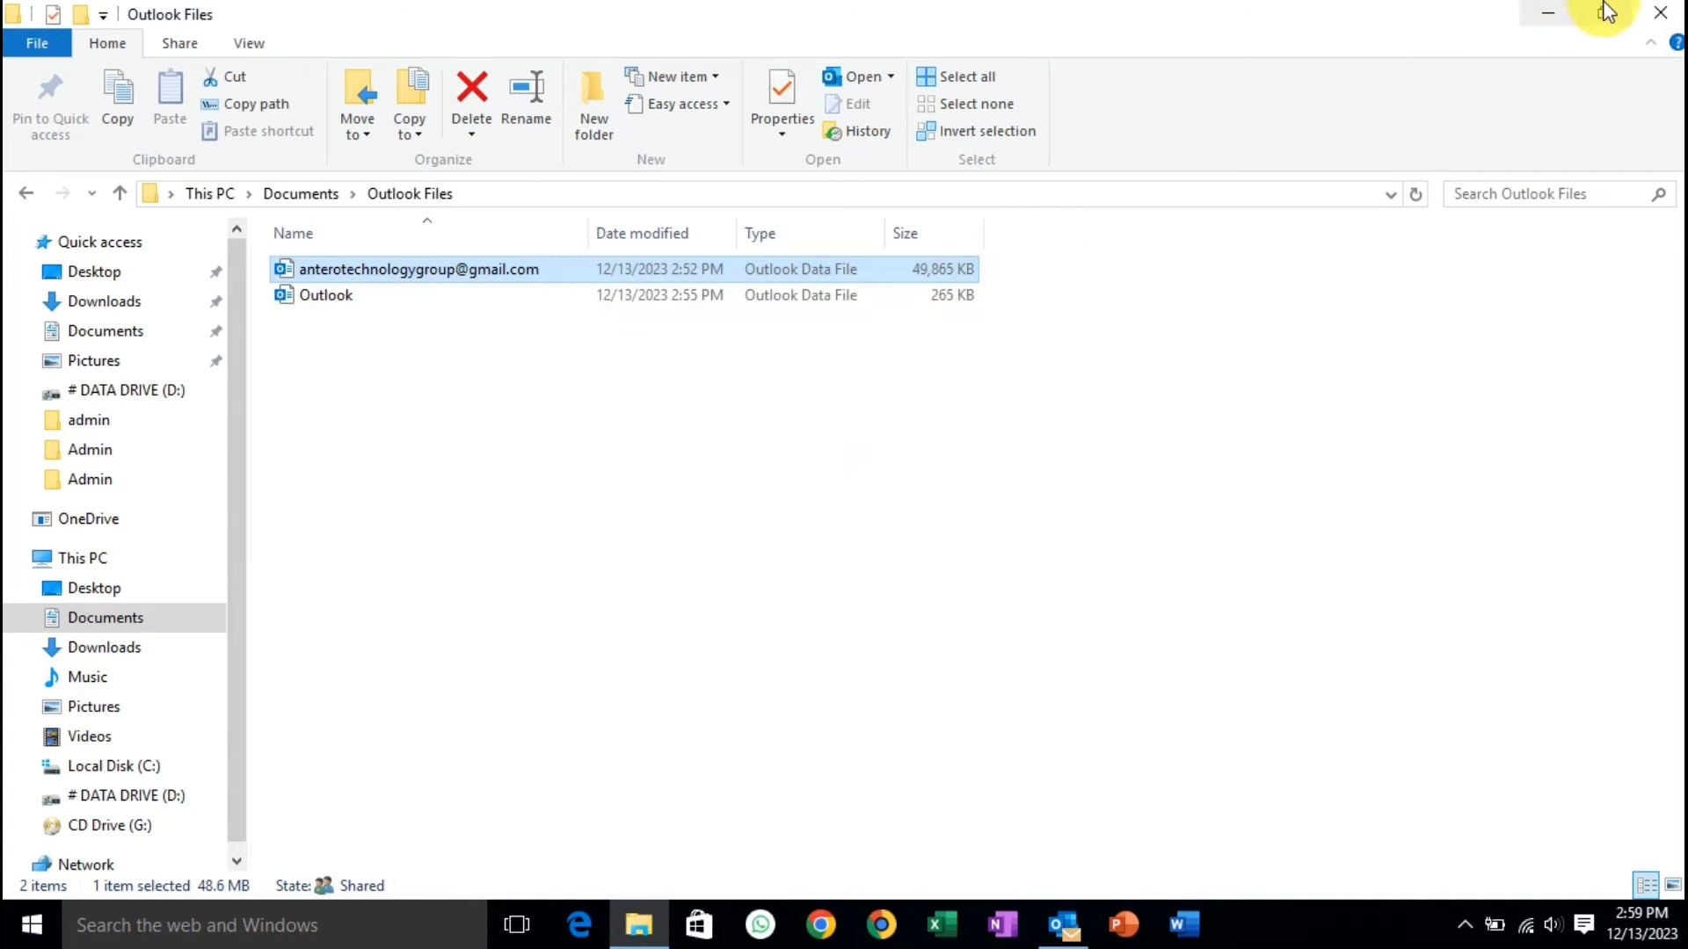
left_click(1660, 13)
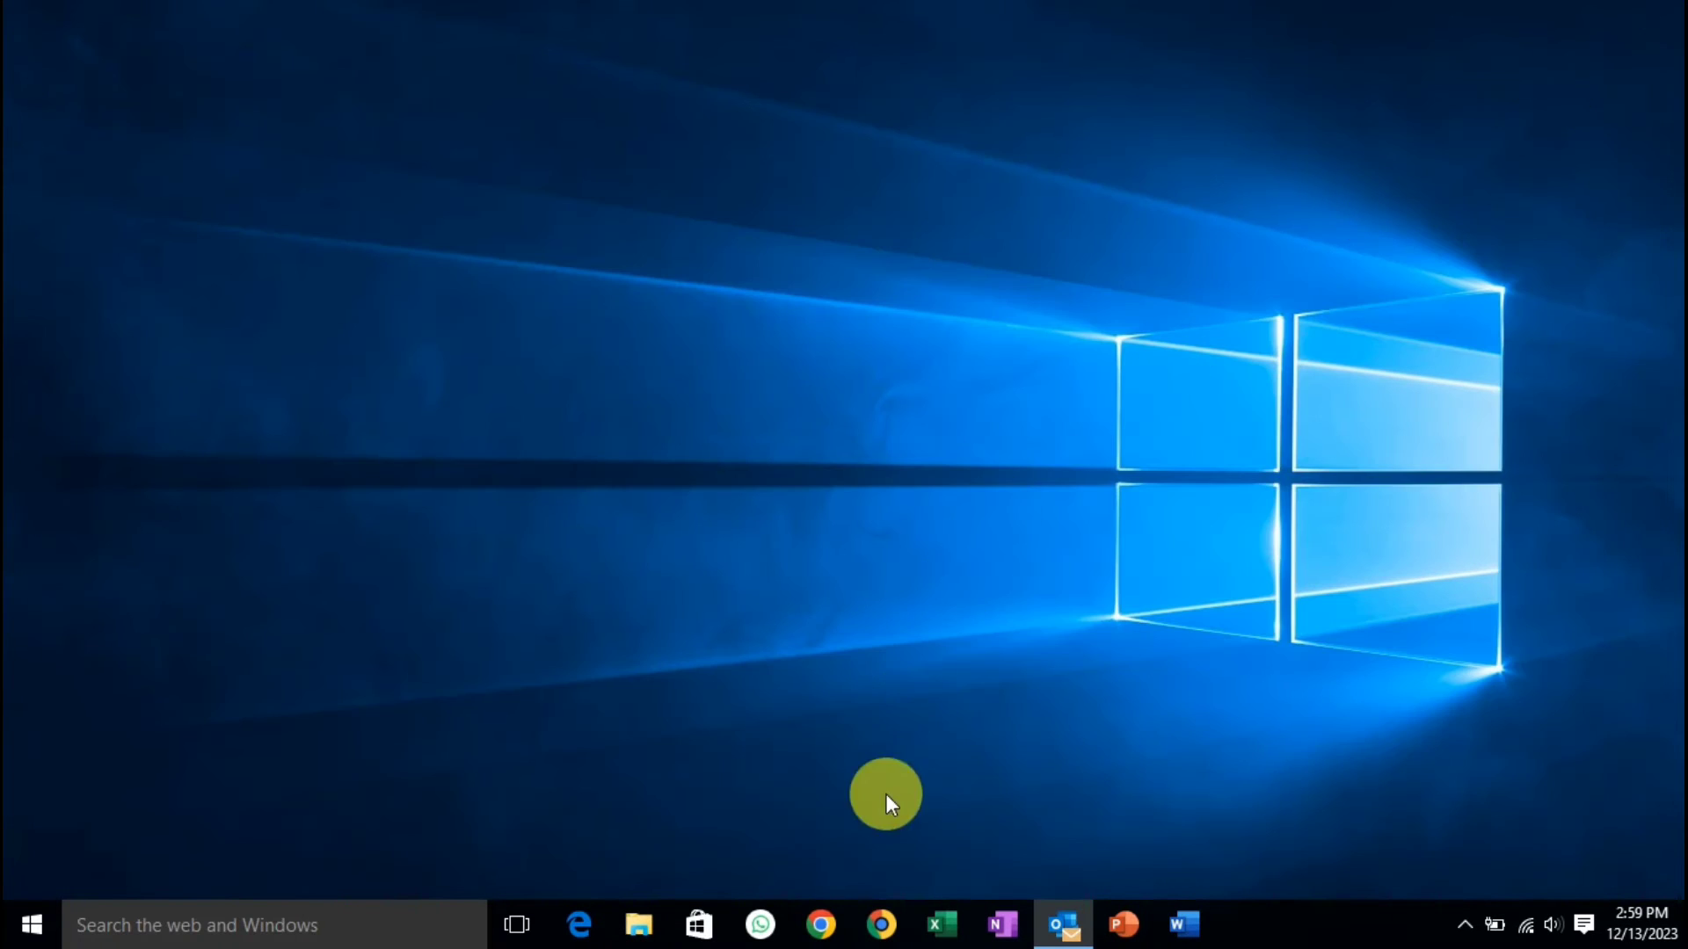
Switch to Outlook and widen the folder pane to show more of the email account's name
left_click(1064, 930)
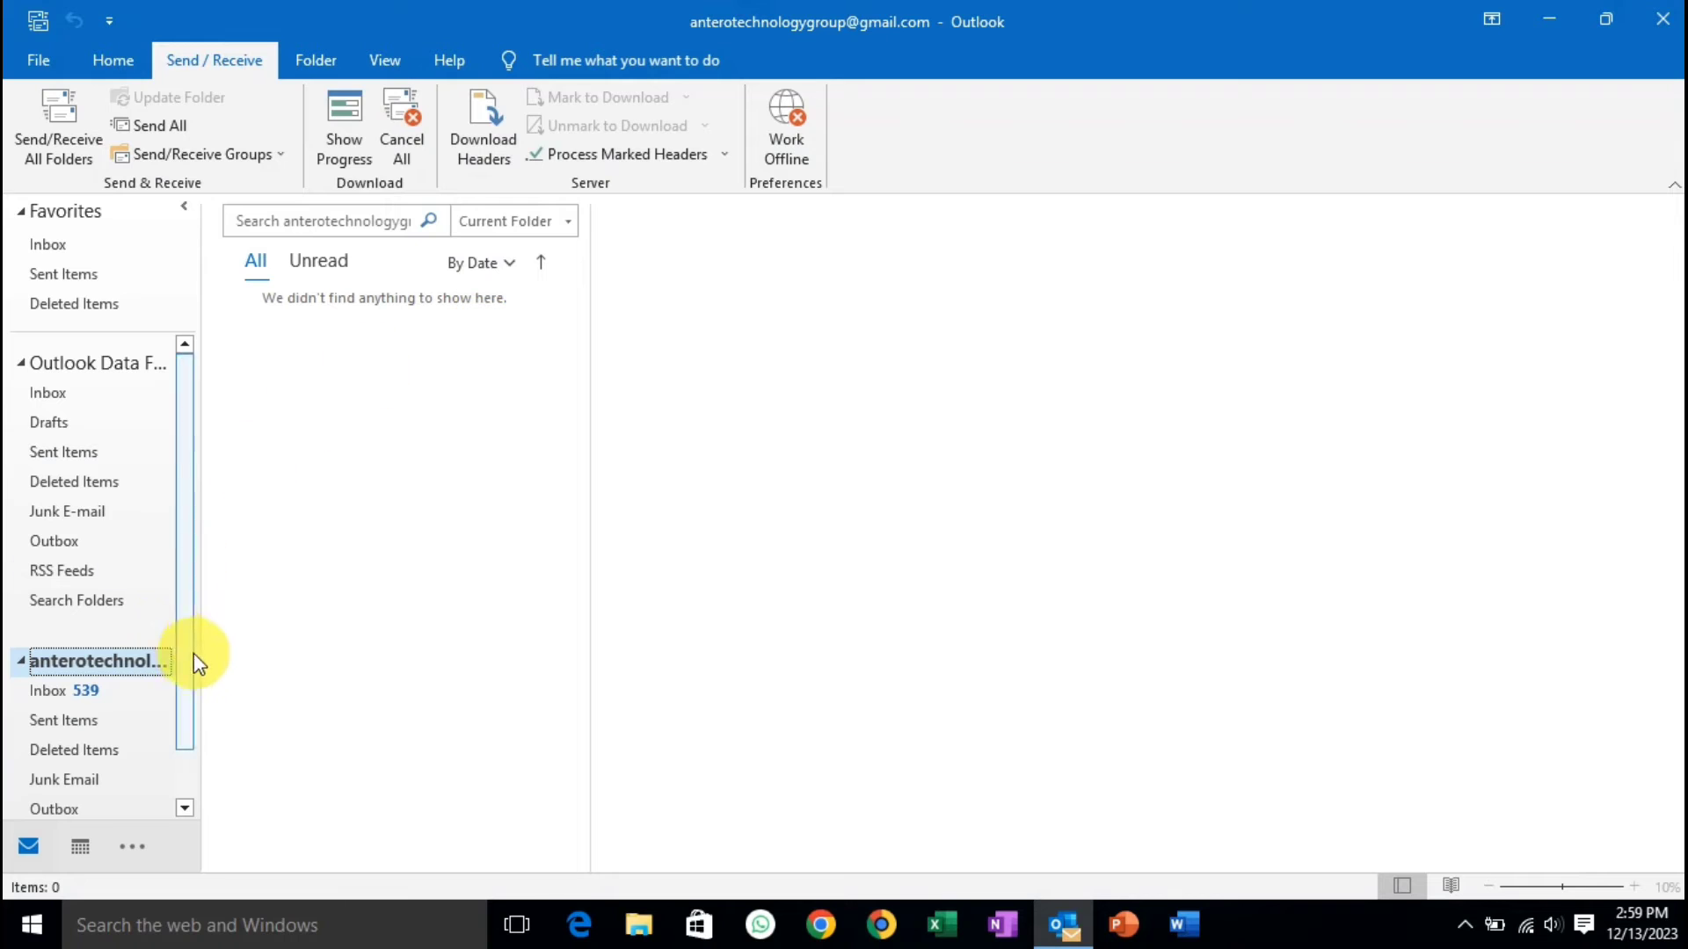
left_click_drag(203, 657, 369, 645)
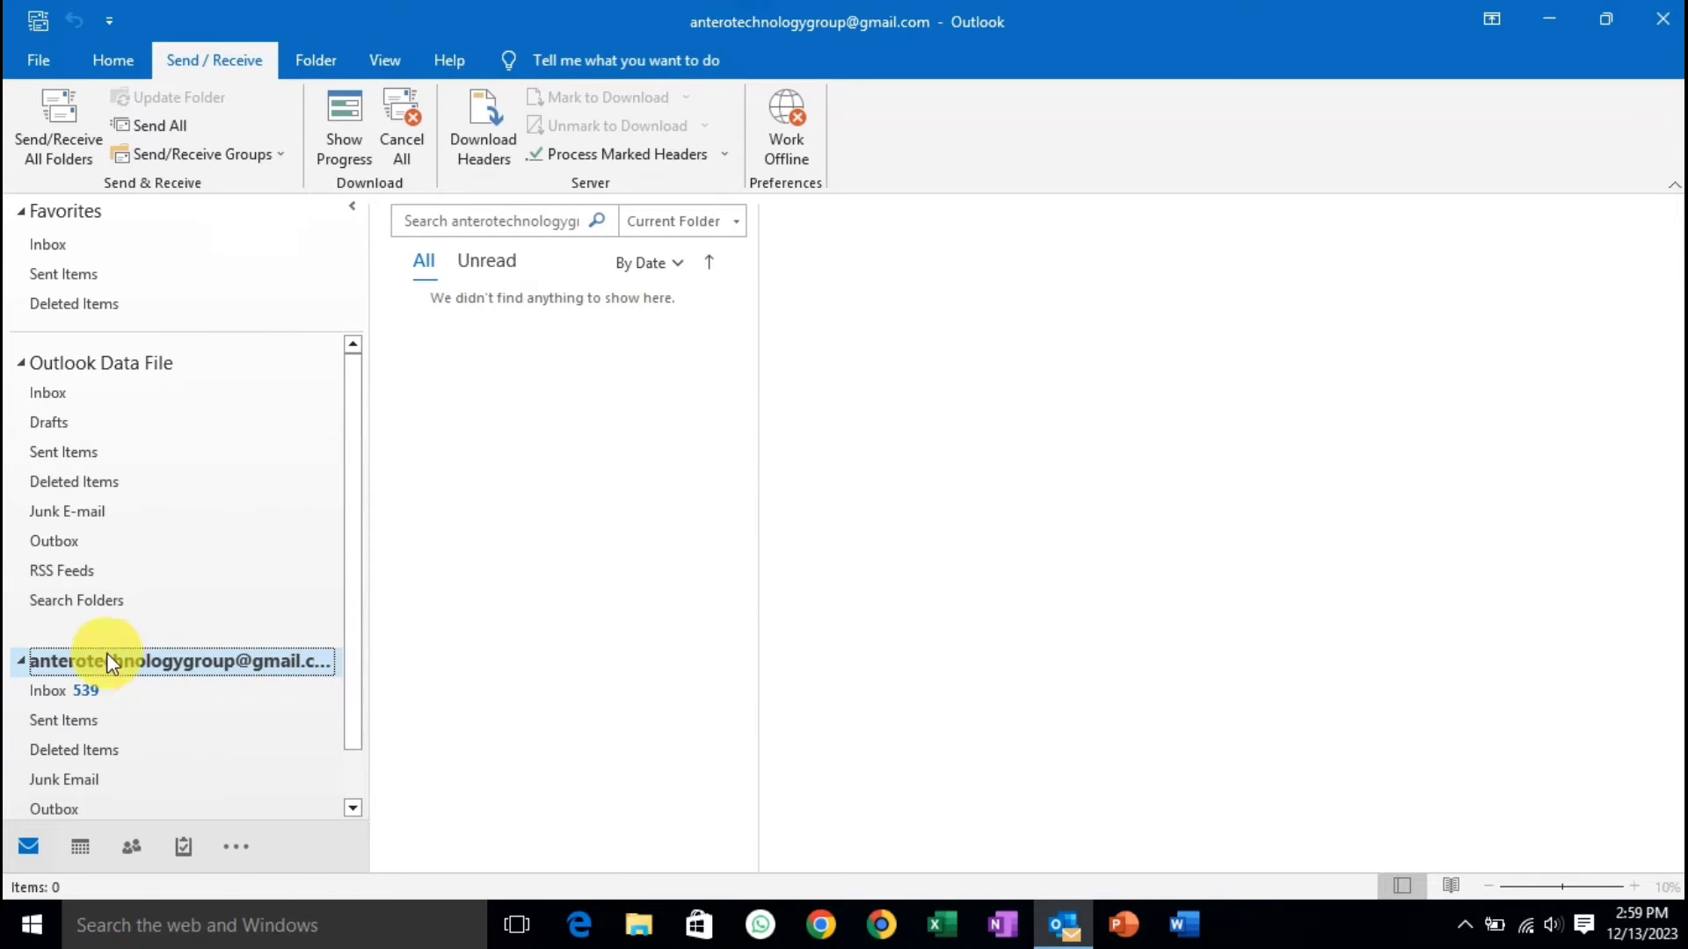
left_click_drag(350, 557, 351, 703)
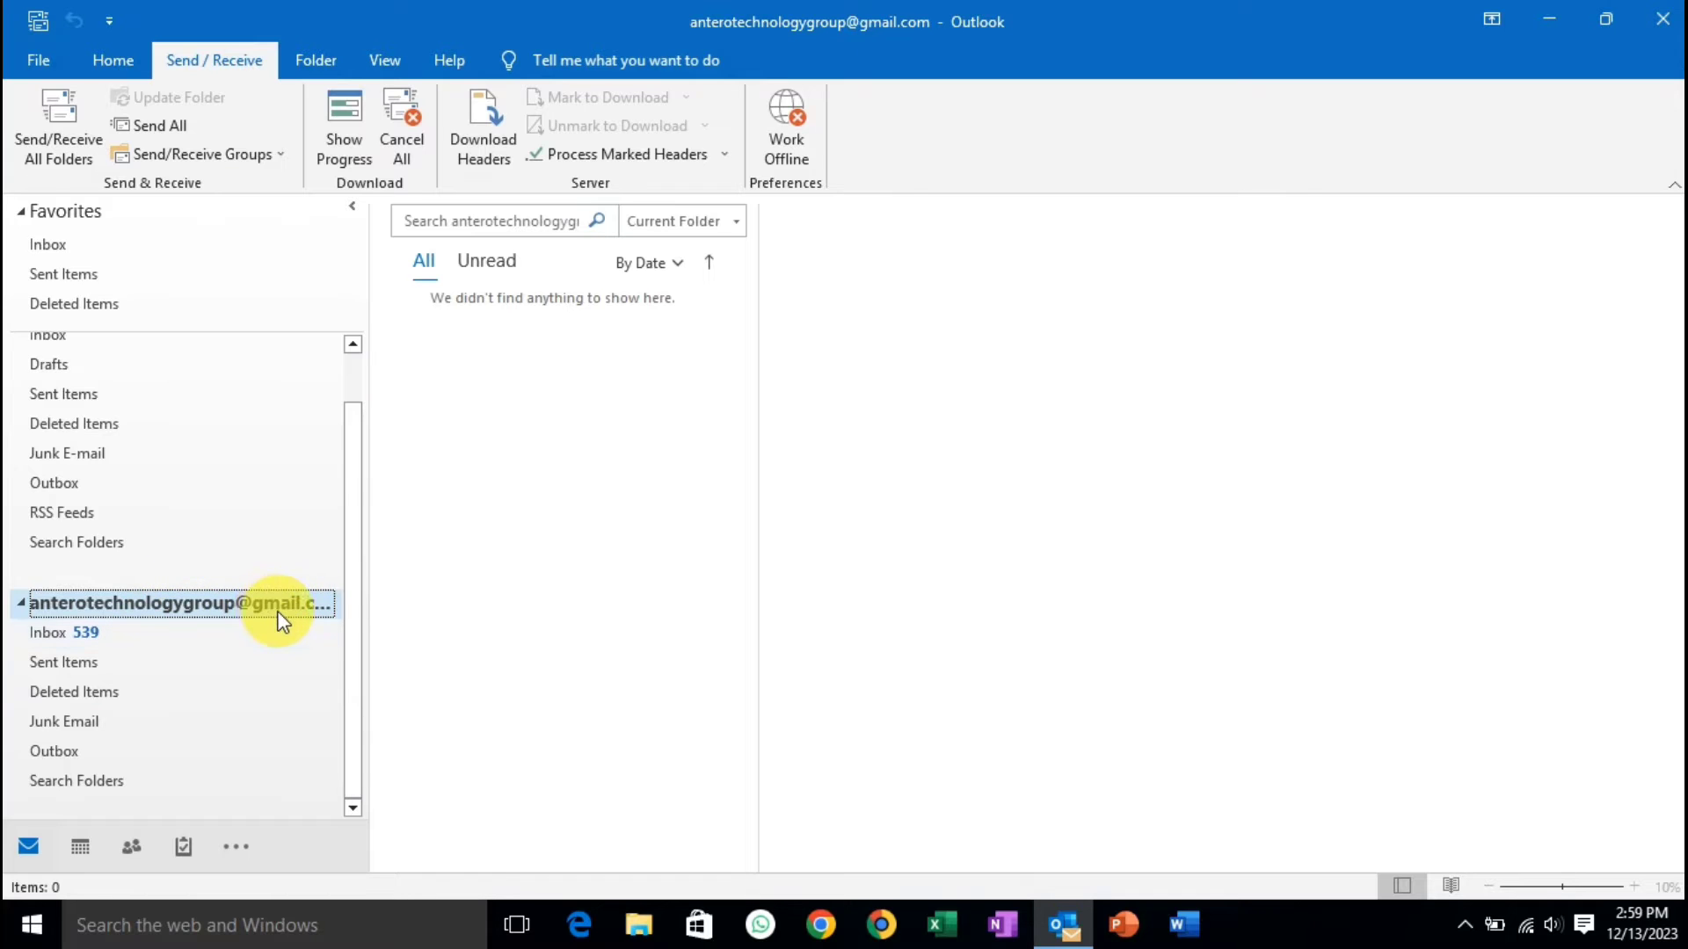
left_click(38, 60)
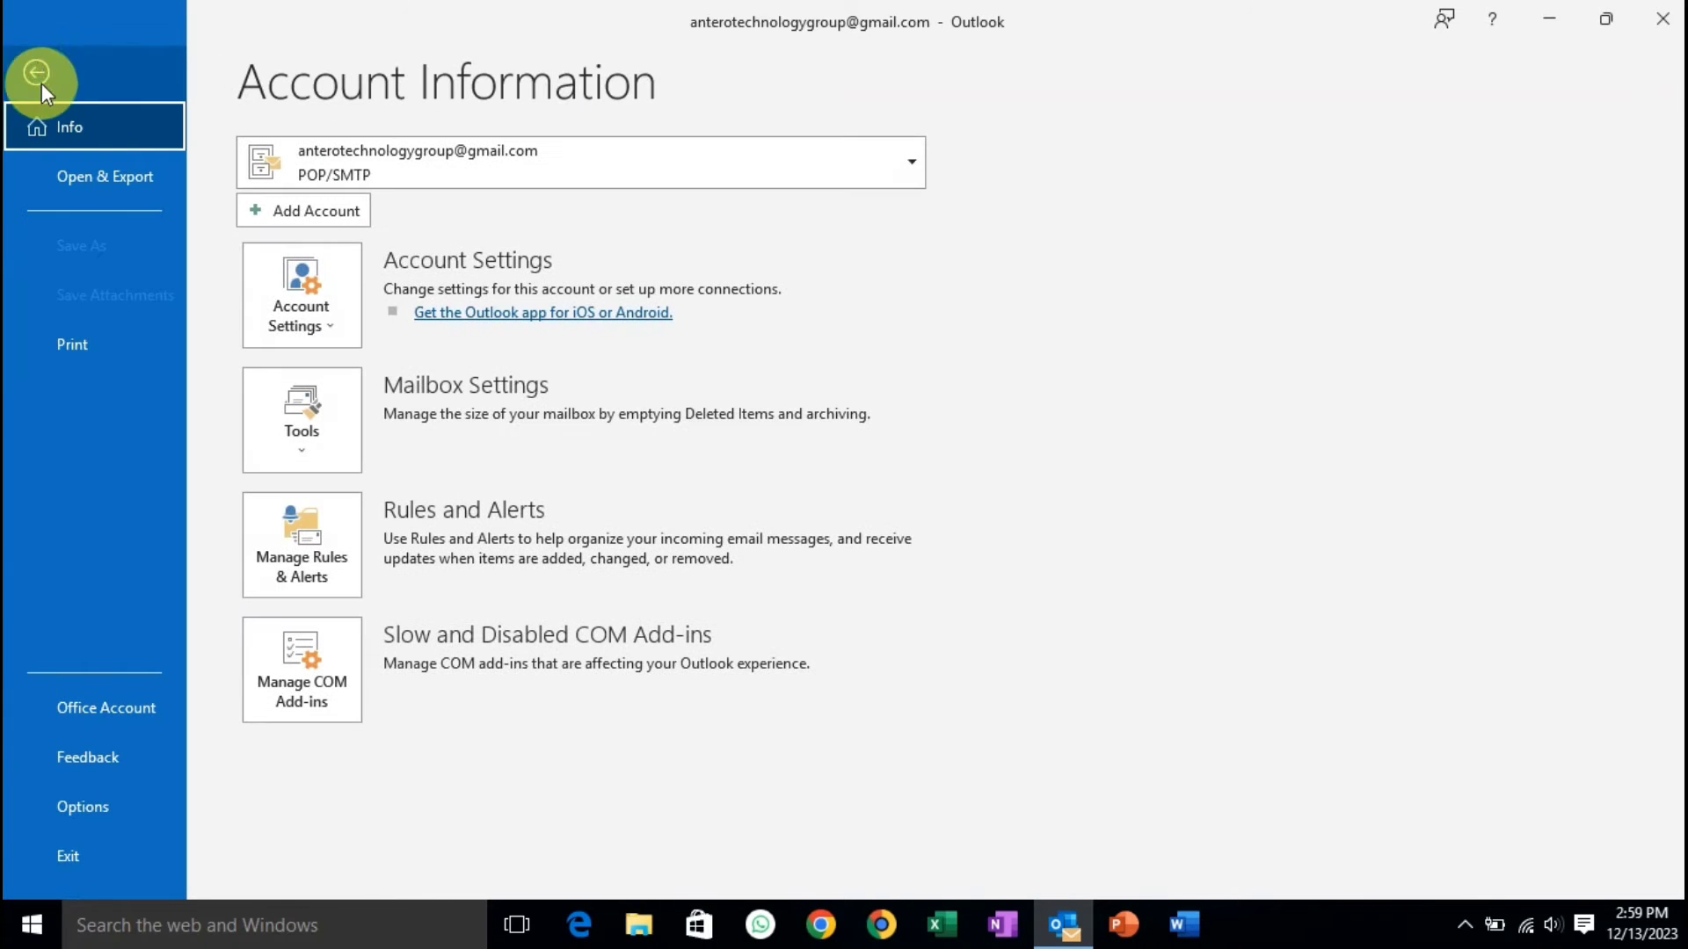
left_click(43, 68)
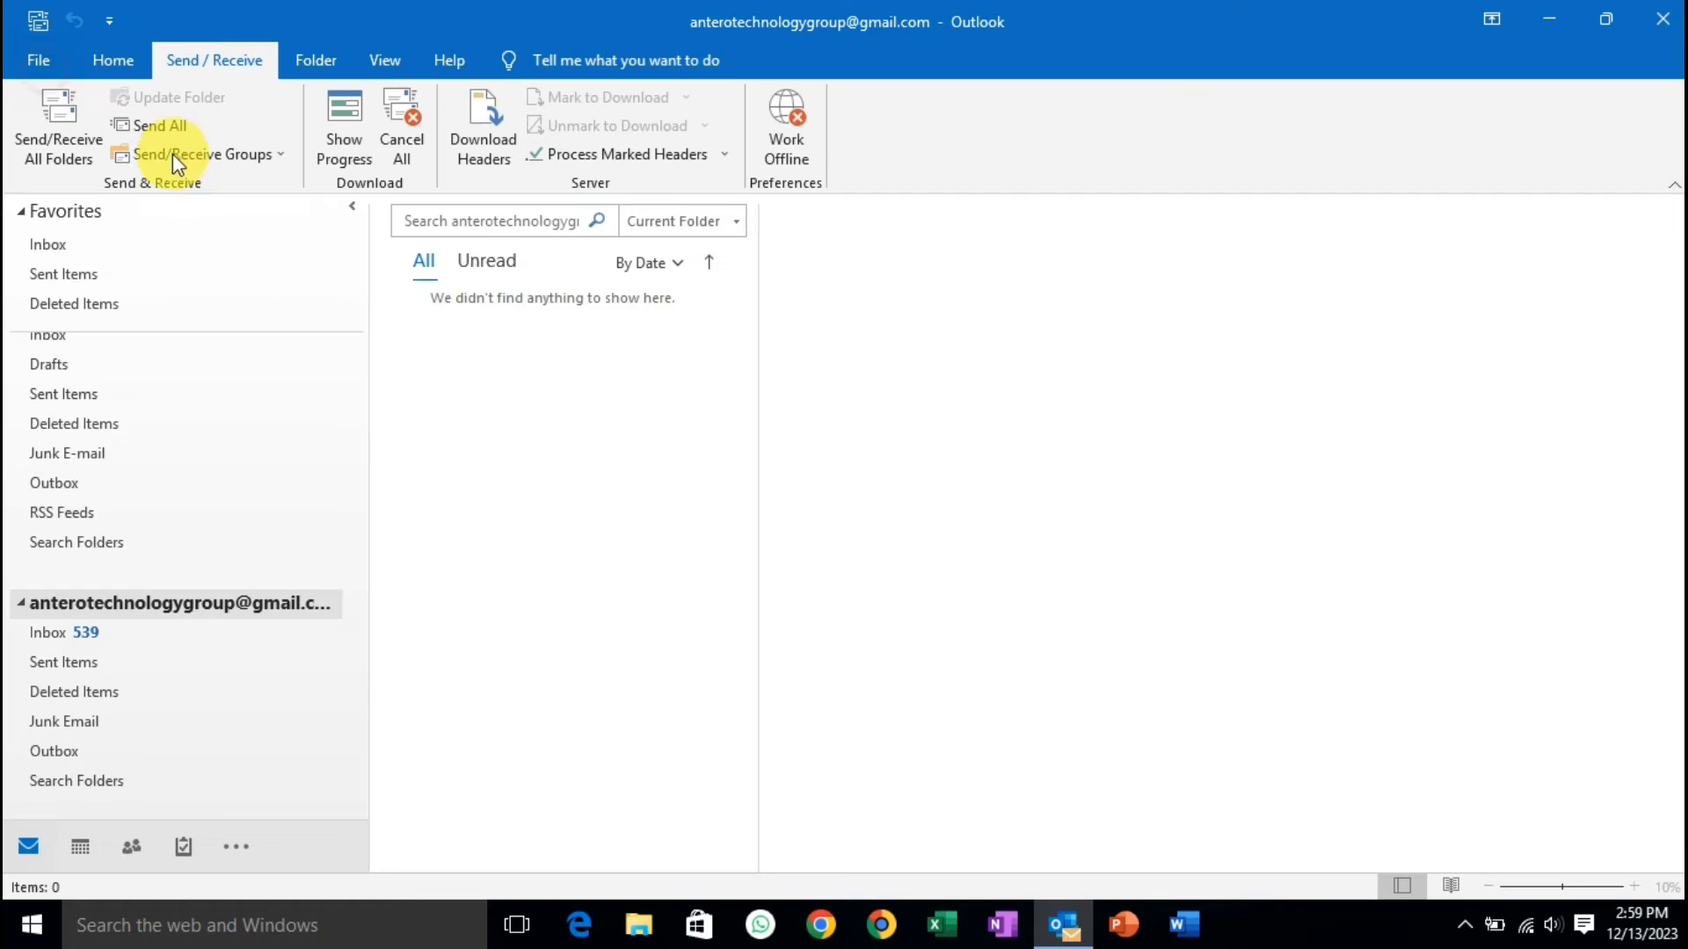
left_click(160, 606)
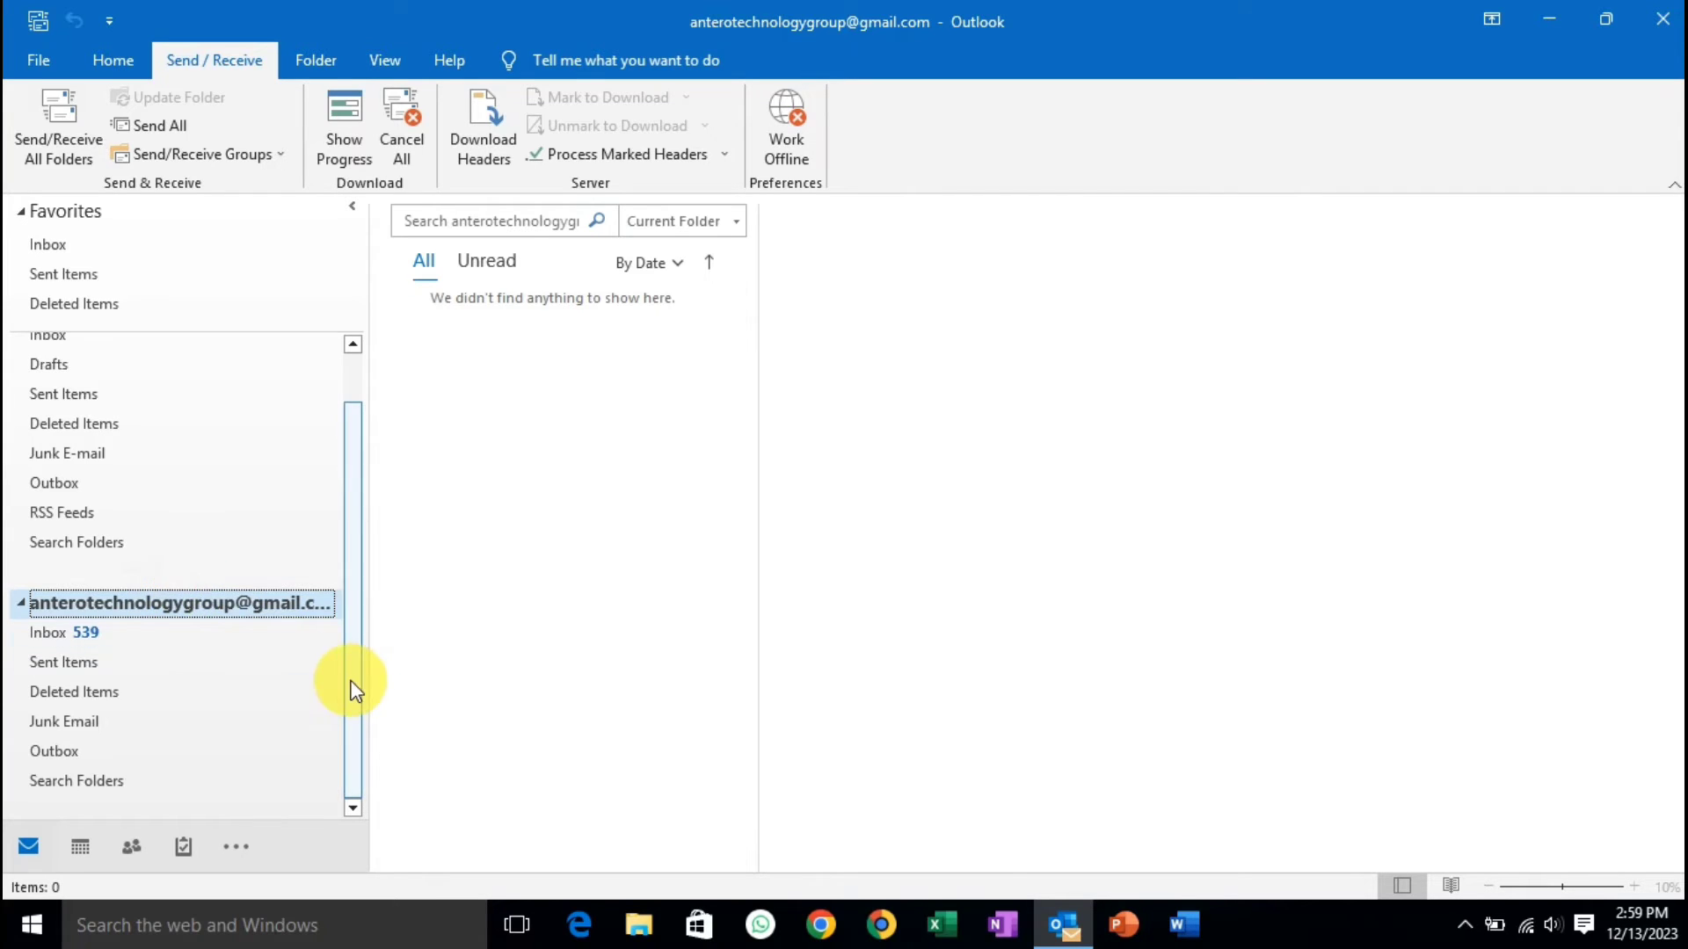
left_click_drag(356, 690, 339, 746)
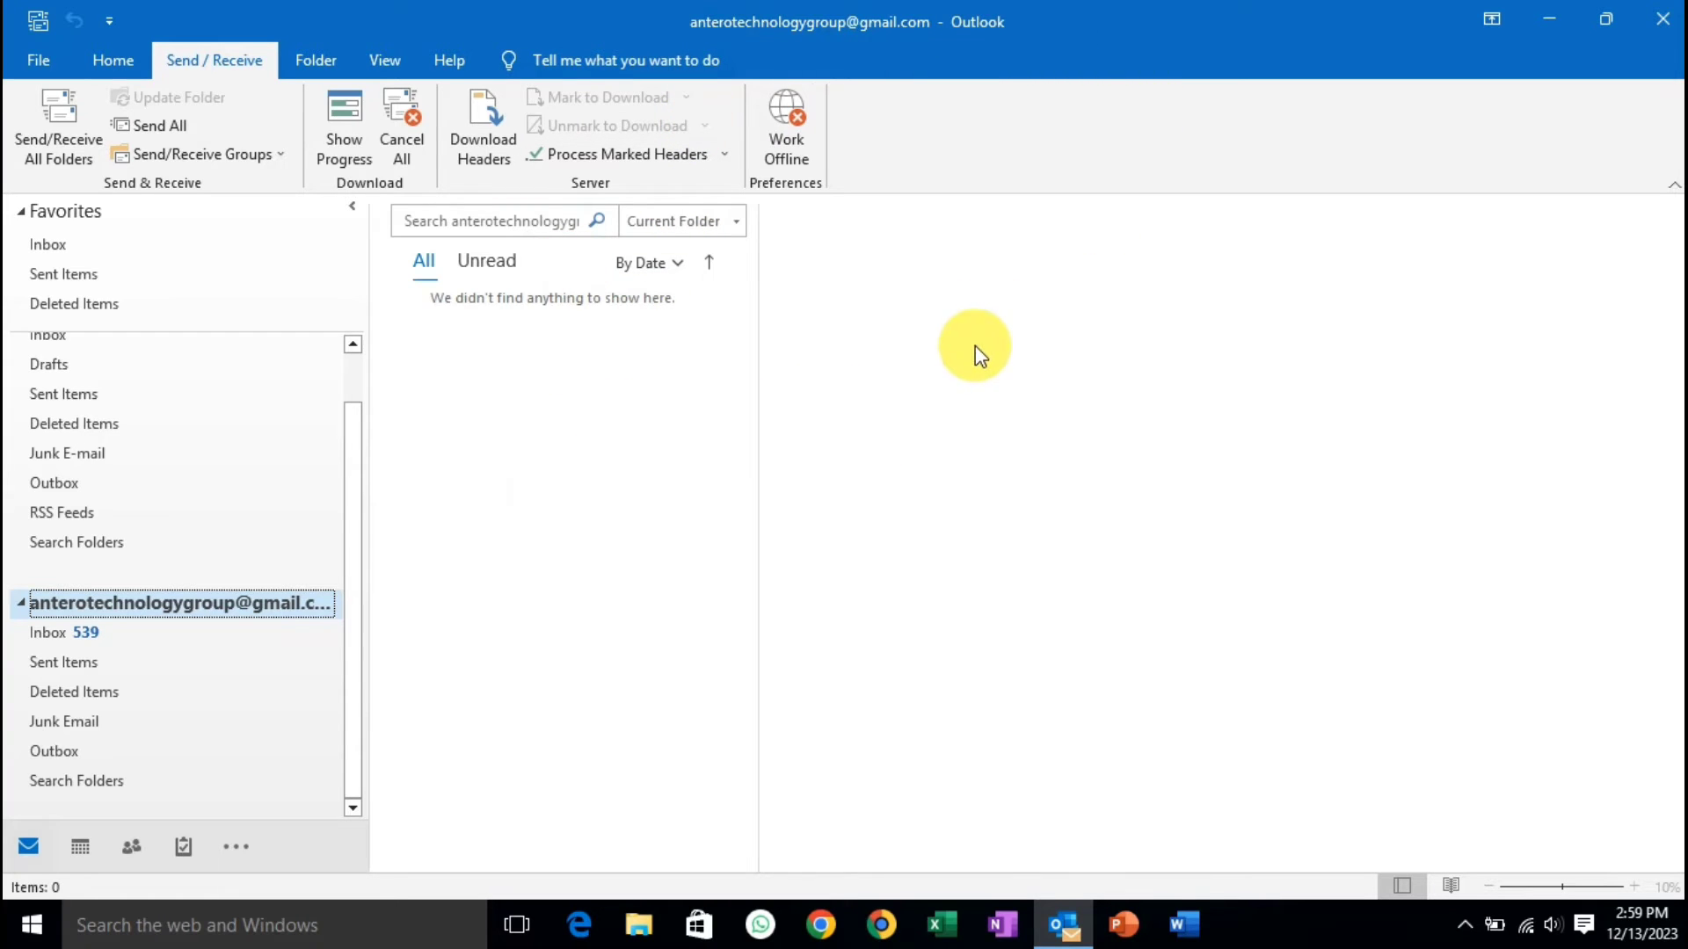
left_click(35, 61)
left_click(31, 72)
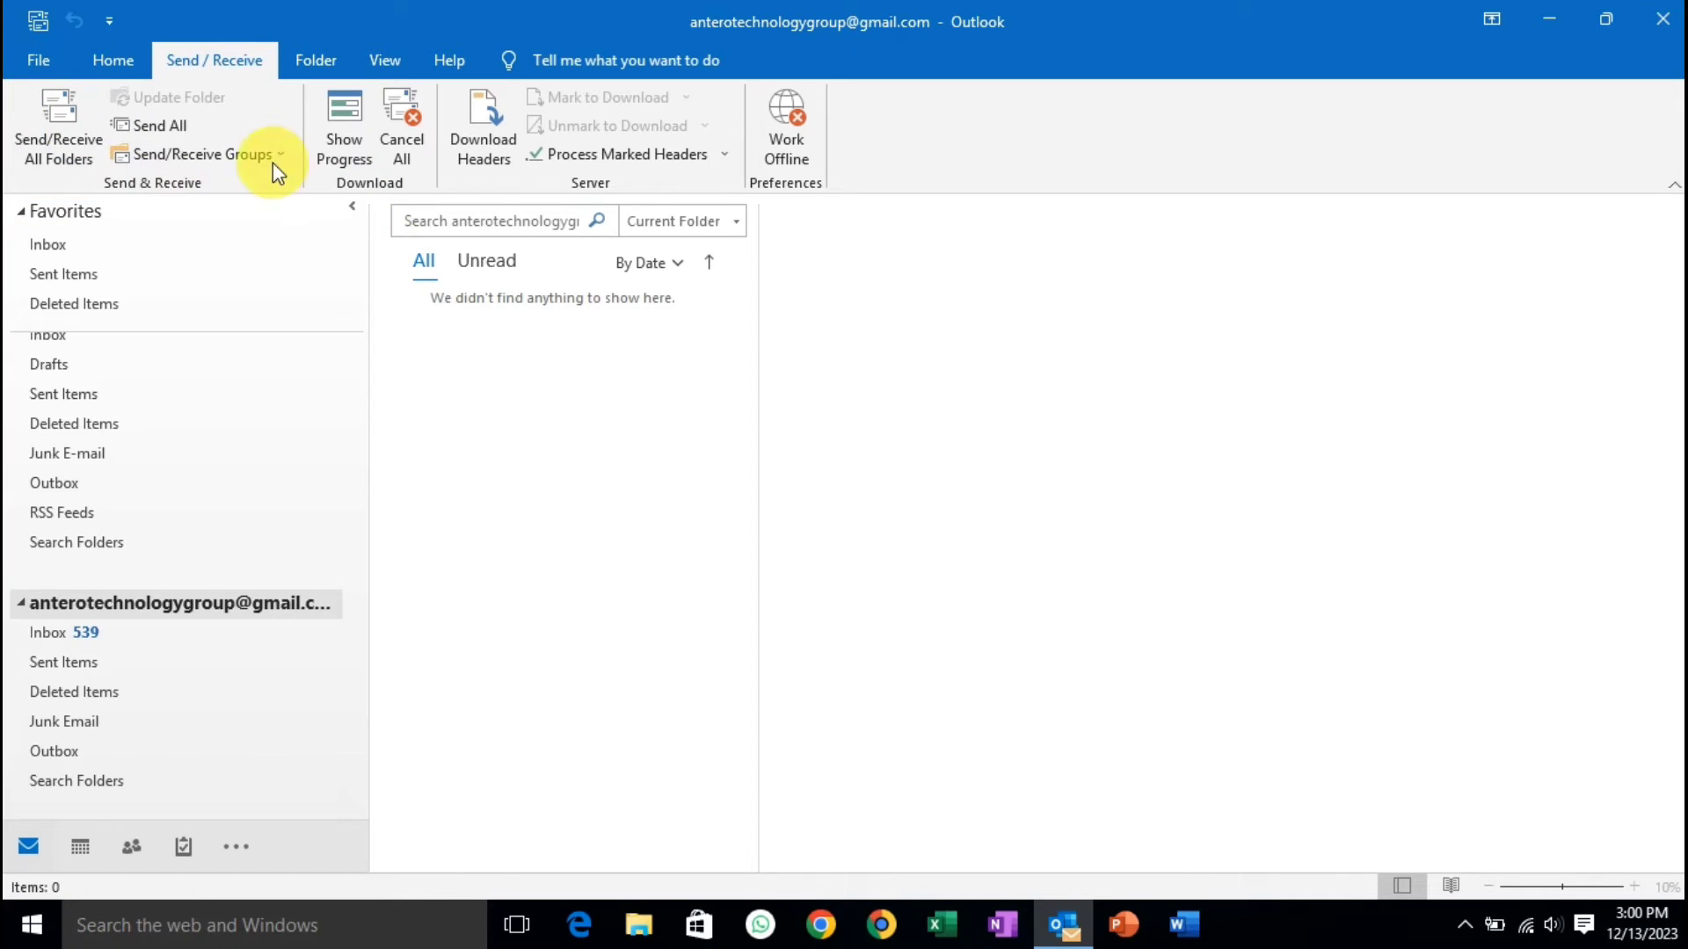
left_click(28, 61)
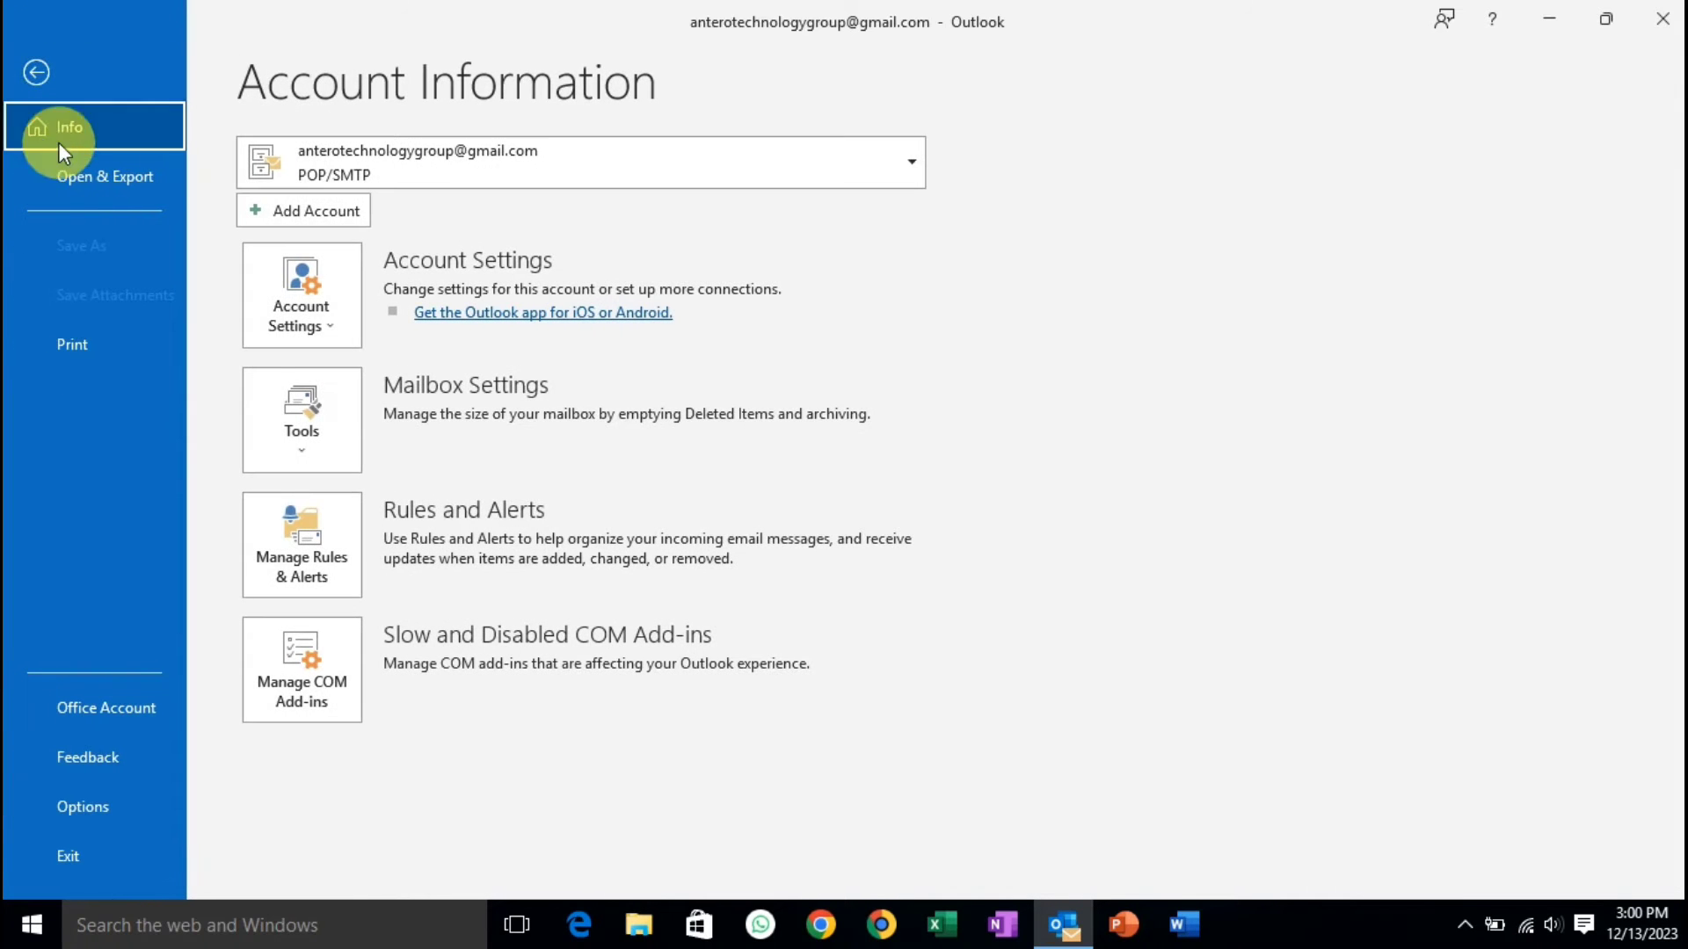
left_click(37, 72)
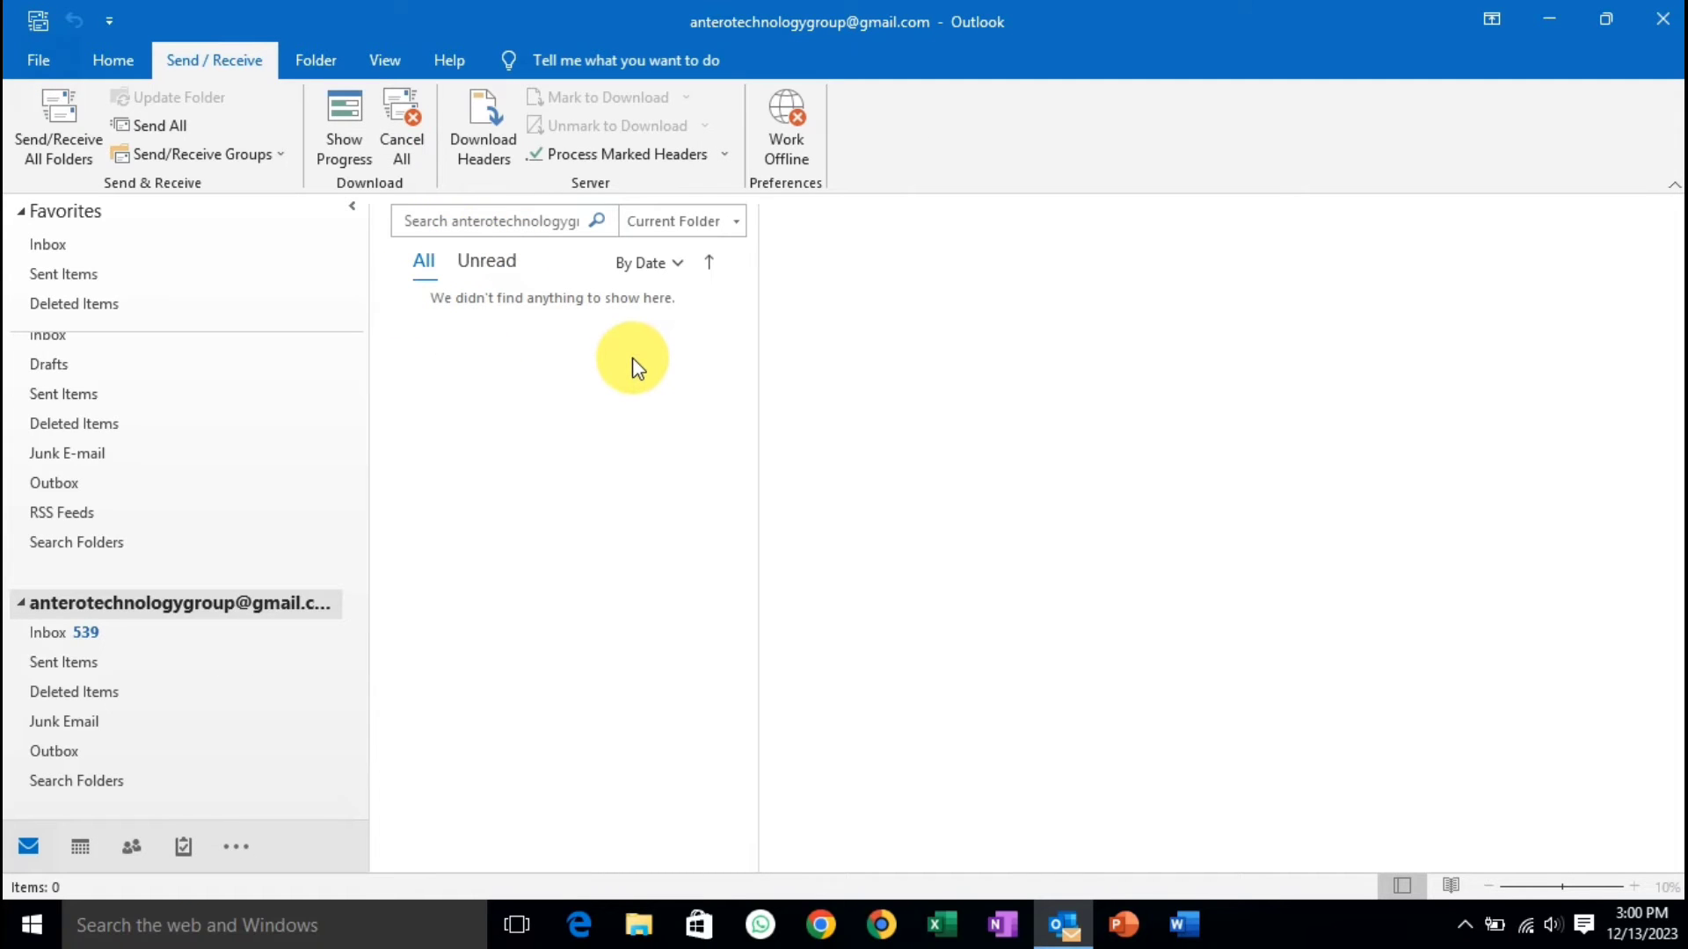
Open the Account Settings dialog from the account information and select the email account in the list
left_click(35, 65)
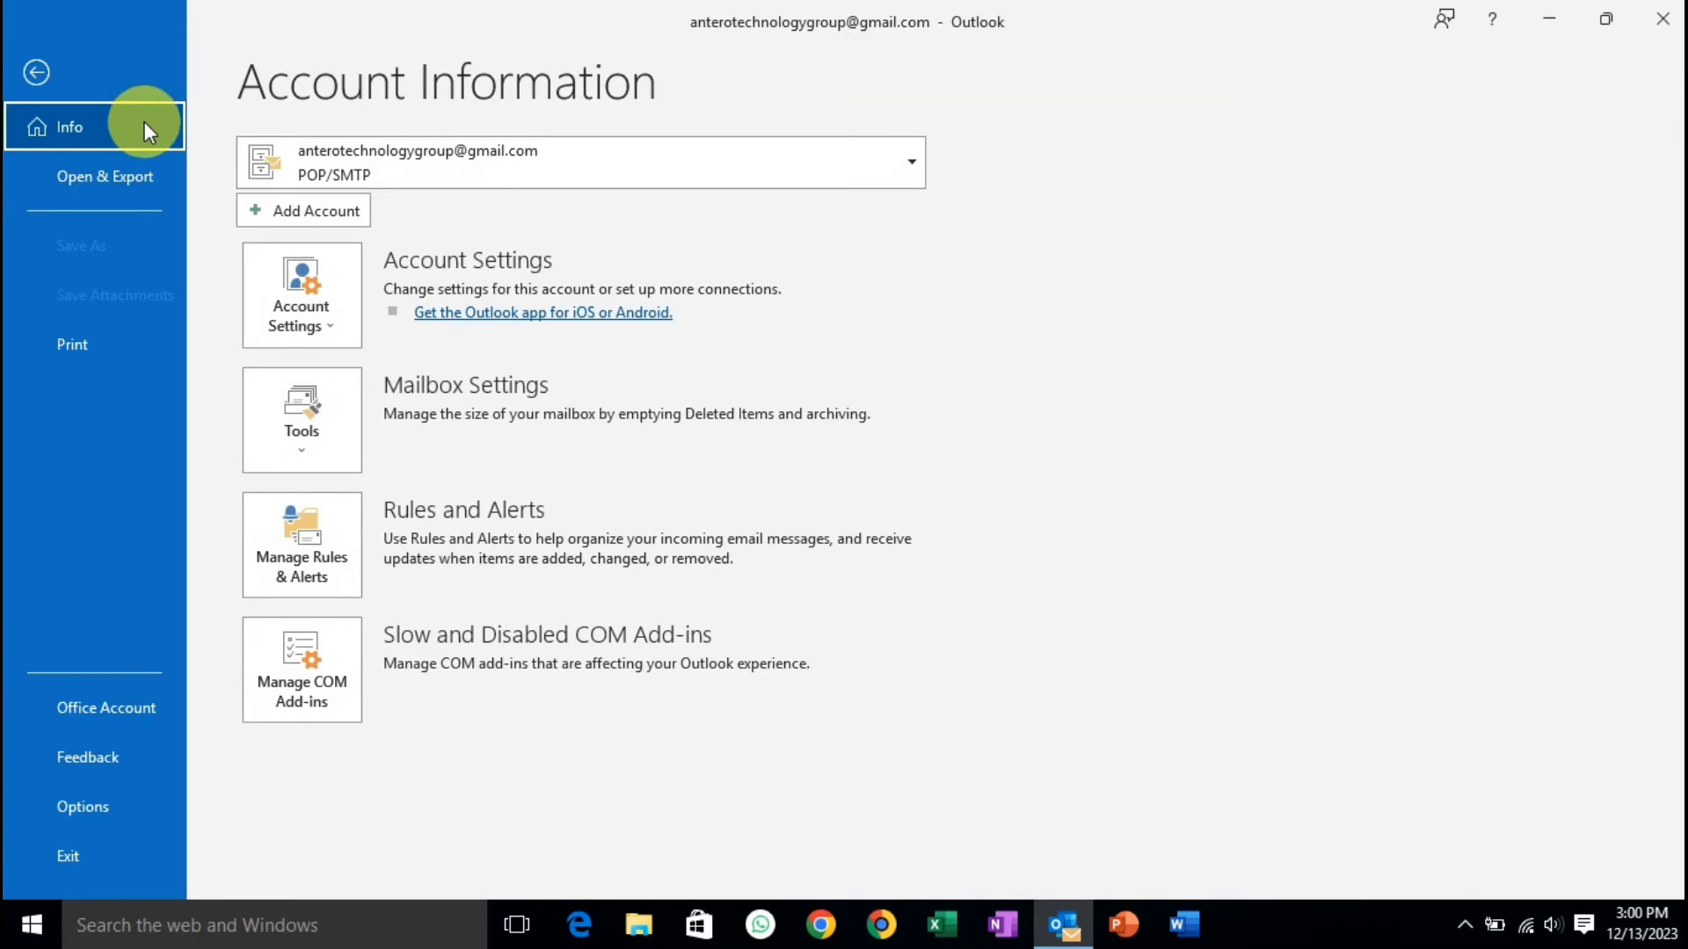
left_click(332, 329)
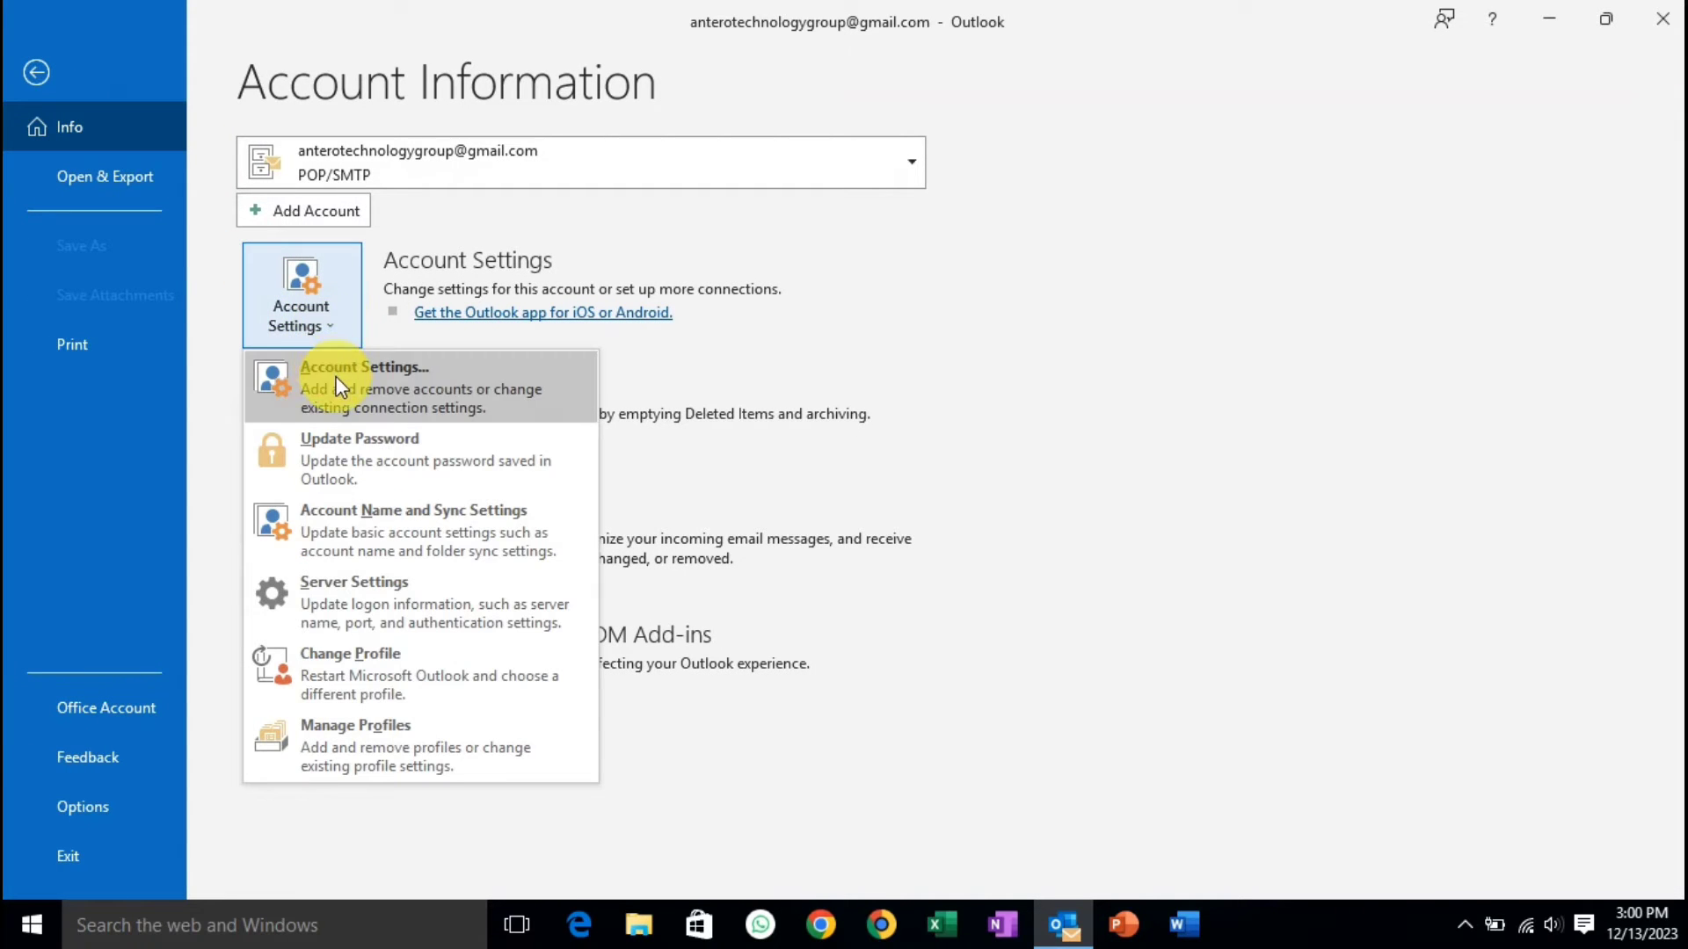
left_click(414, 387)
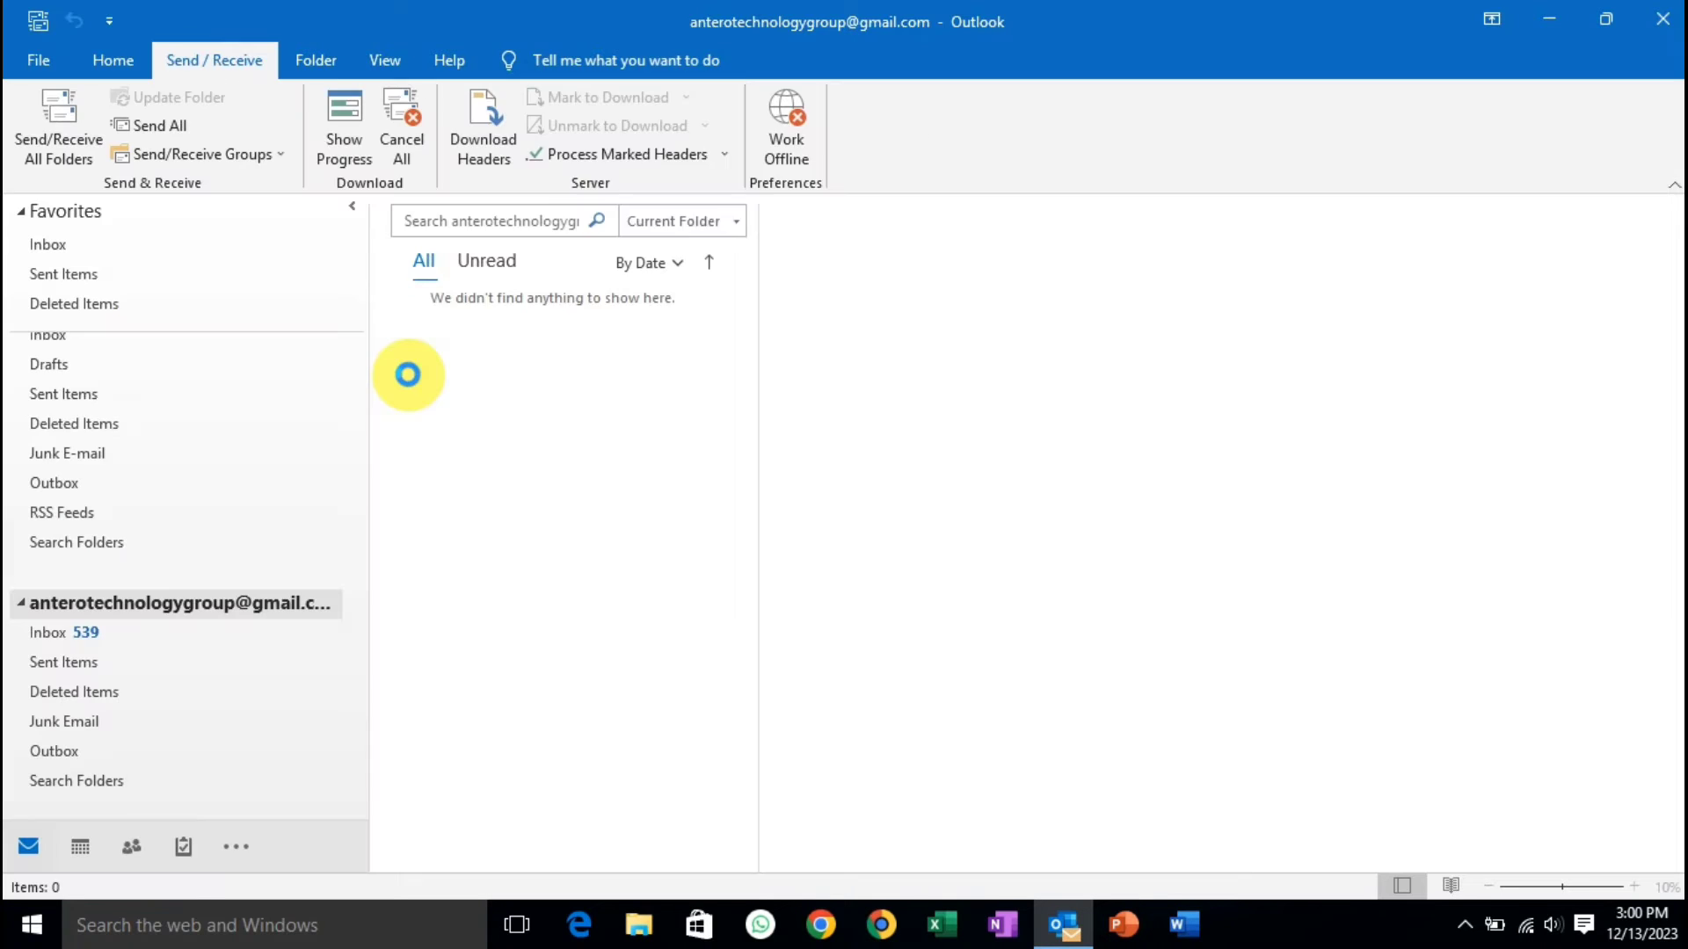
left_click_drag(688, 158, 676, 185)
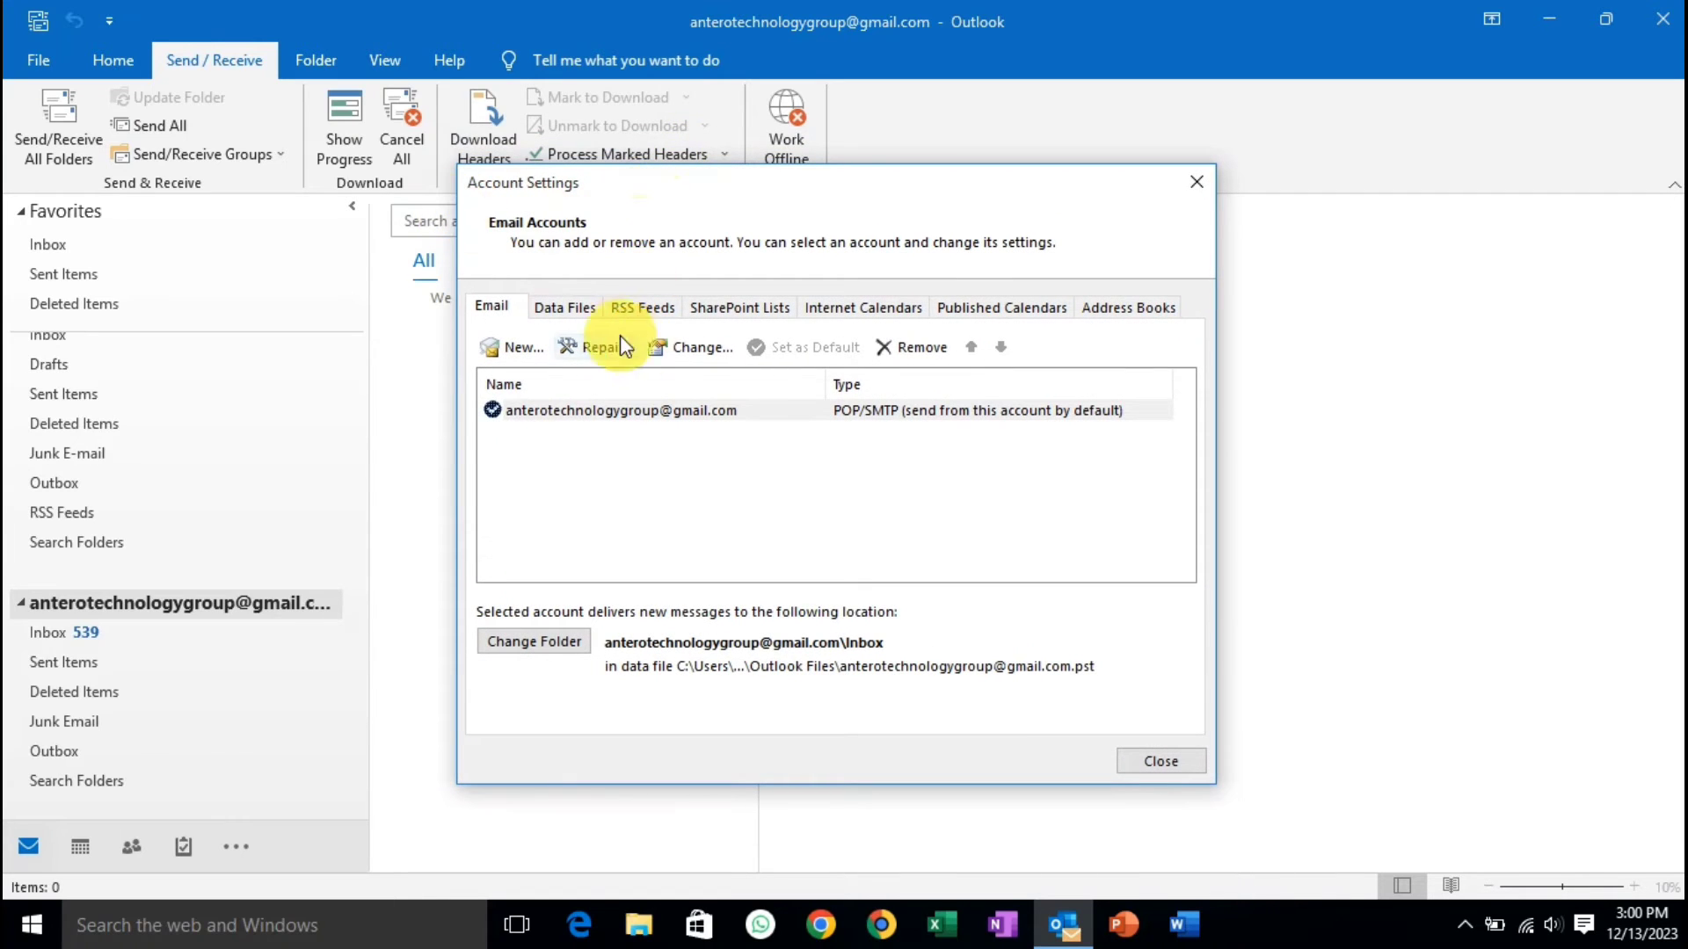
left_click(610, 417)
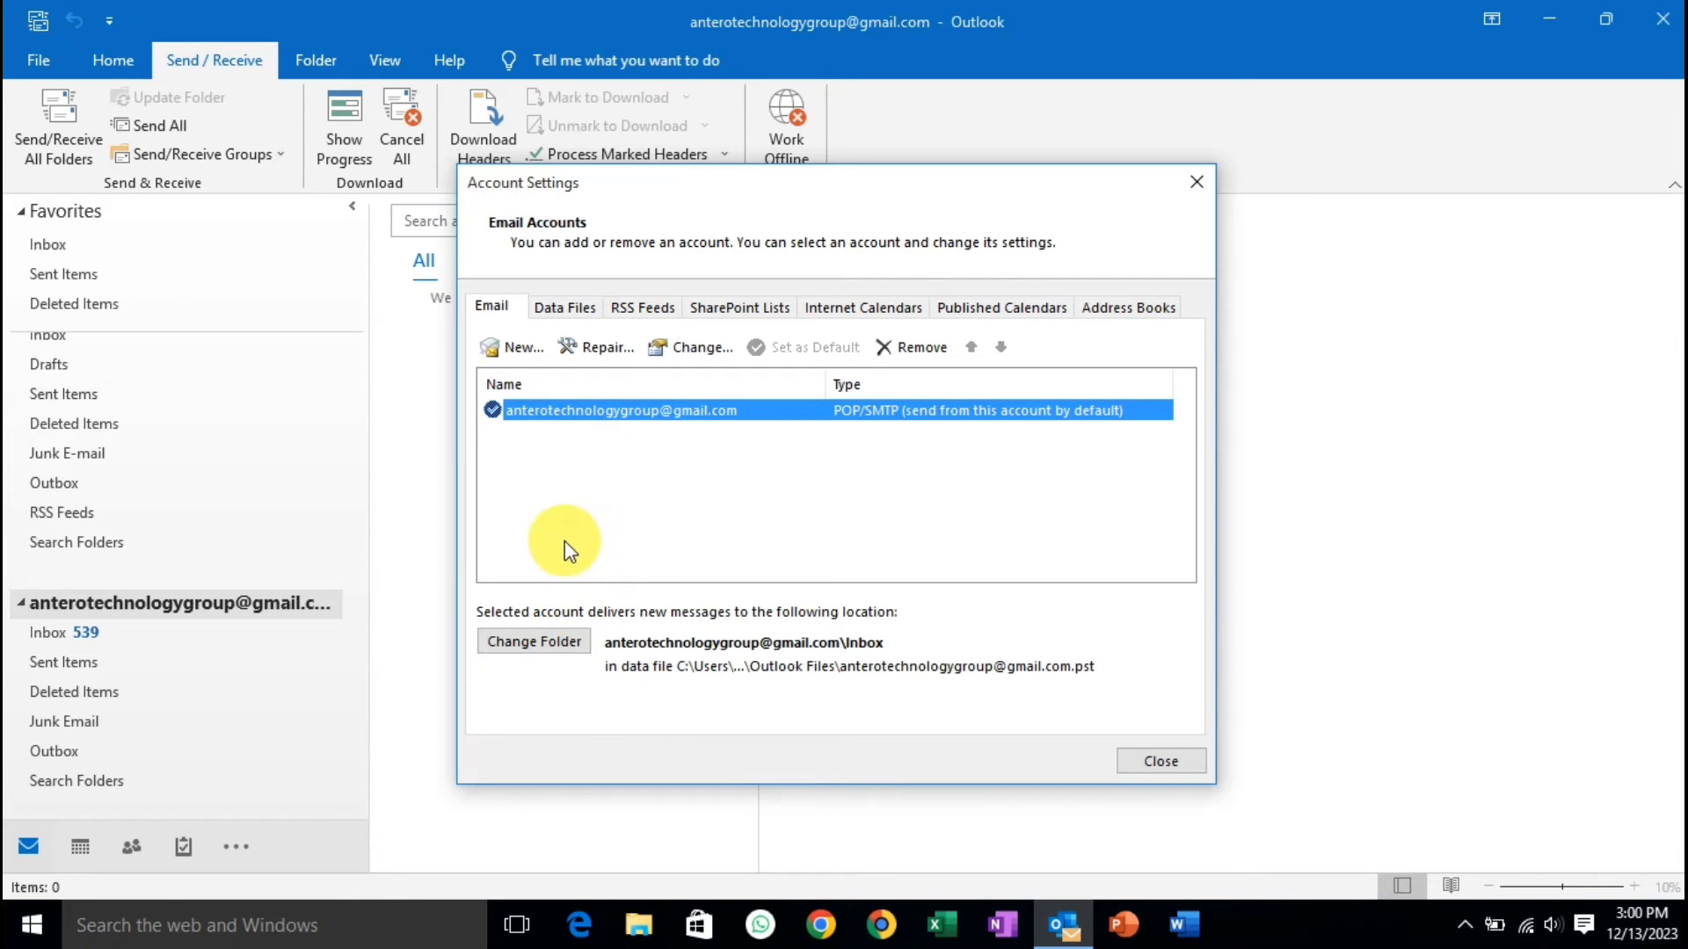
Show the data files in Account Settings and open the file location of the email account's data file
left_click(580, 310)
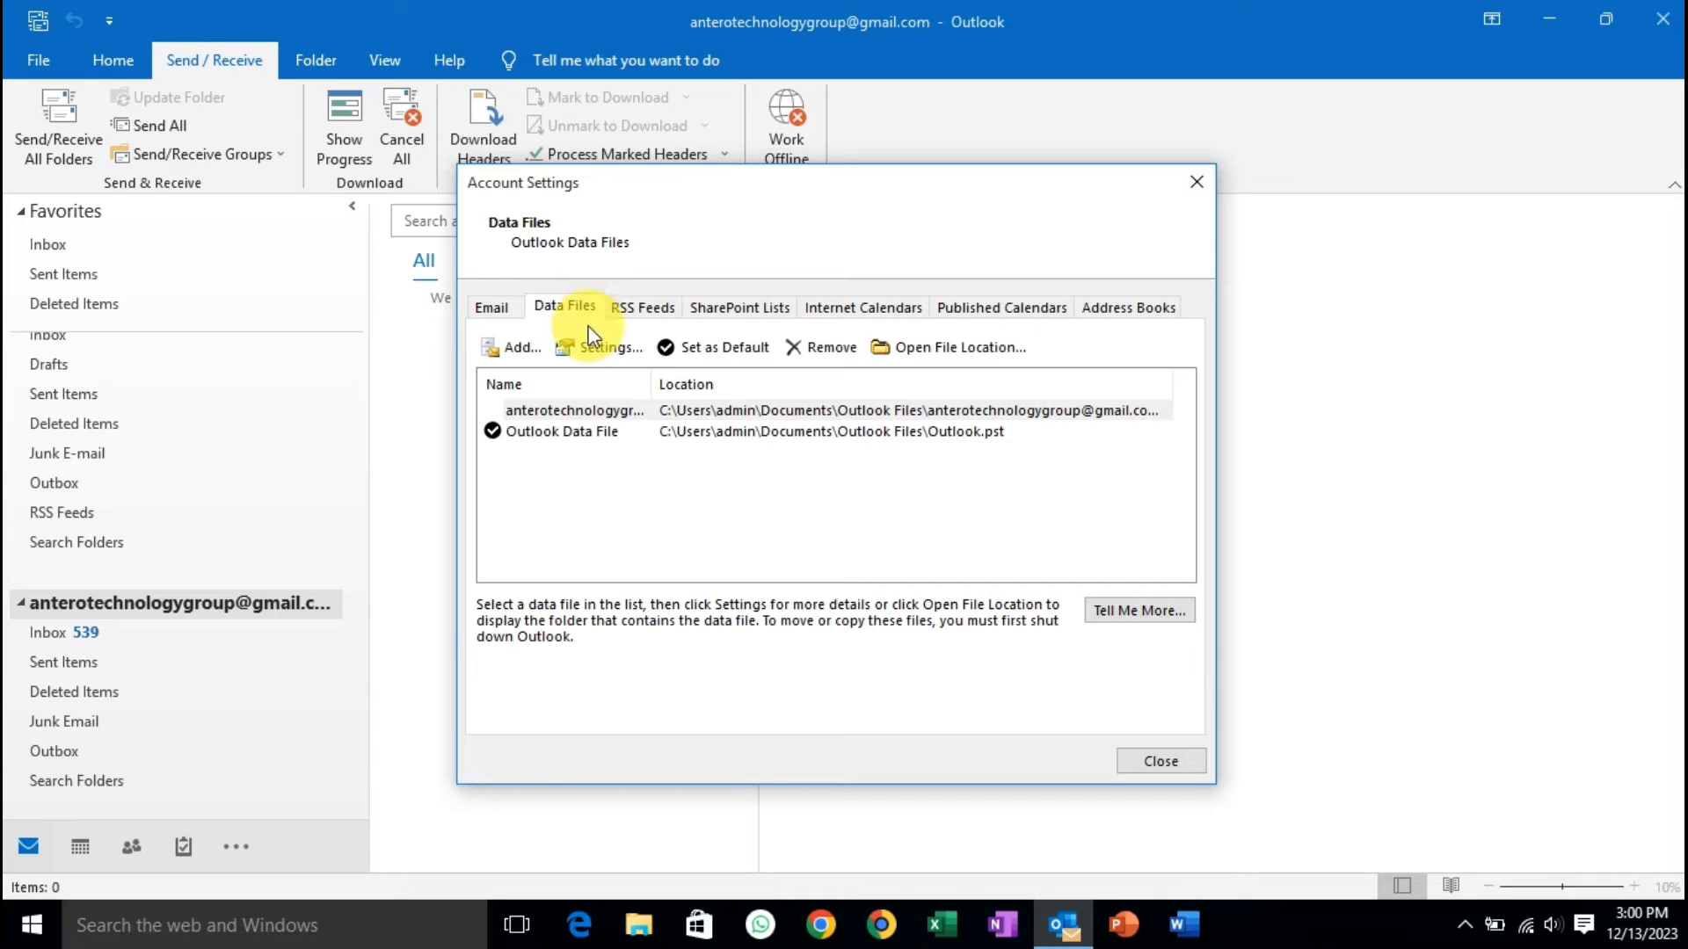
left_click(672, 409)
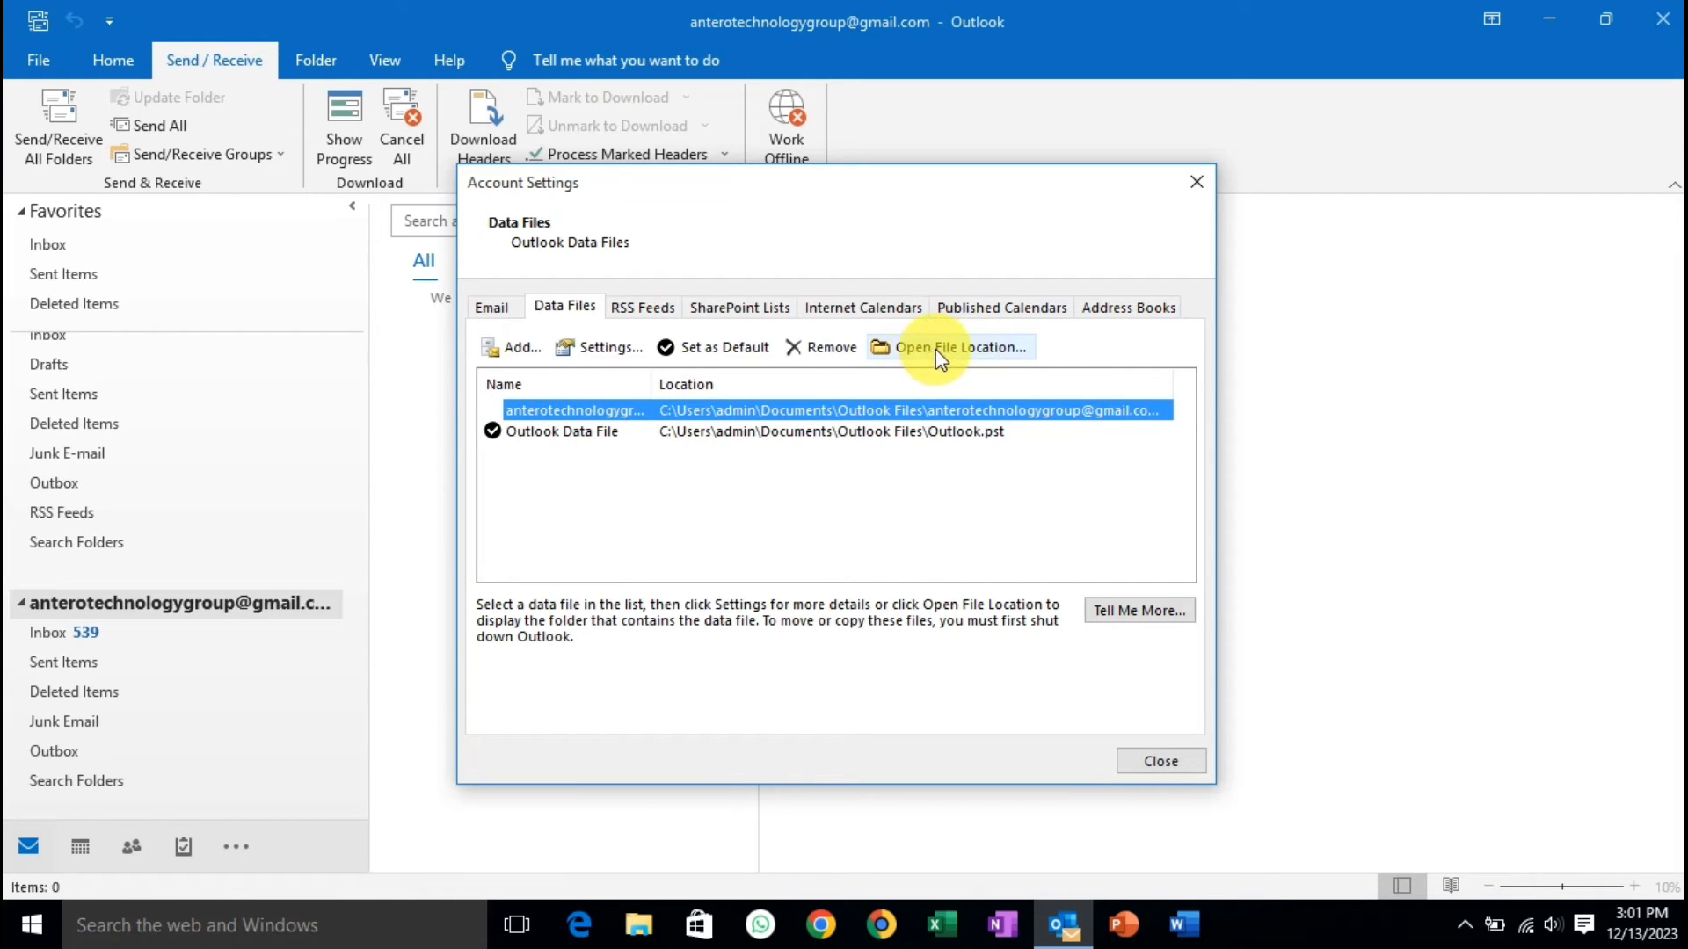
left_click(961, 351)
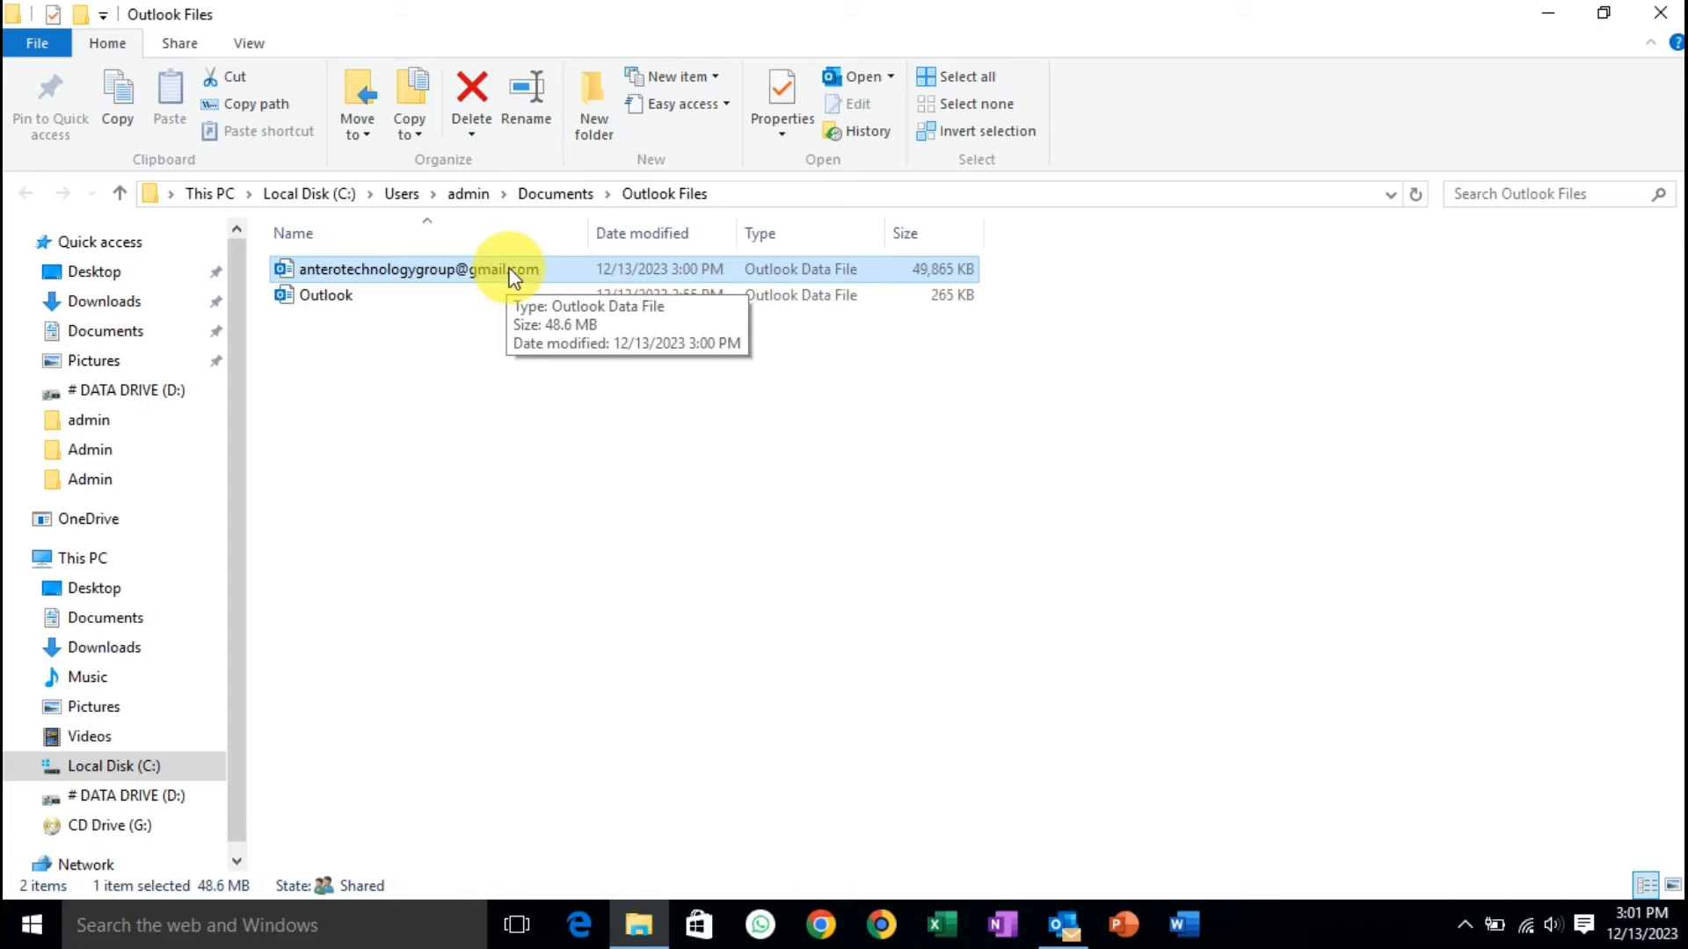
Close the Outlook Files folder window and the Account Settings dialog, then minimize Outlook
left_click(1668, 11)
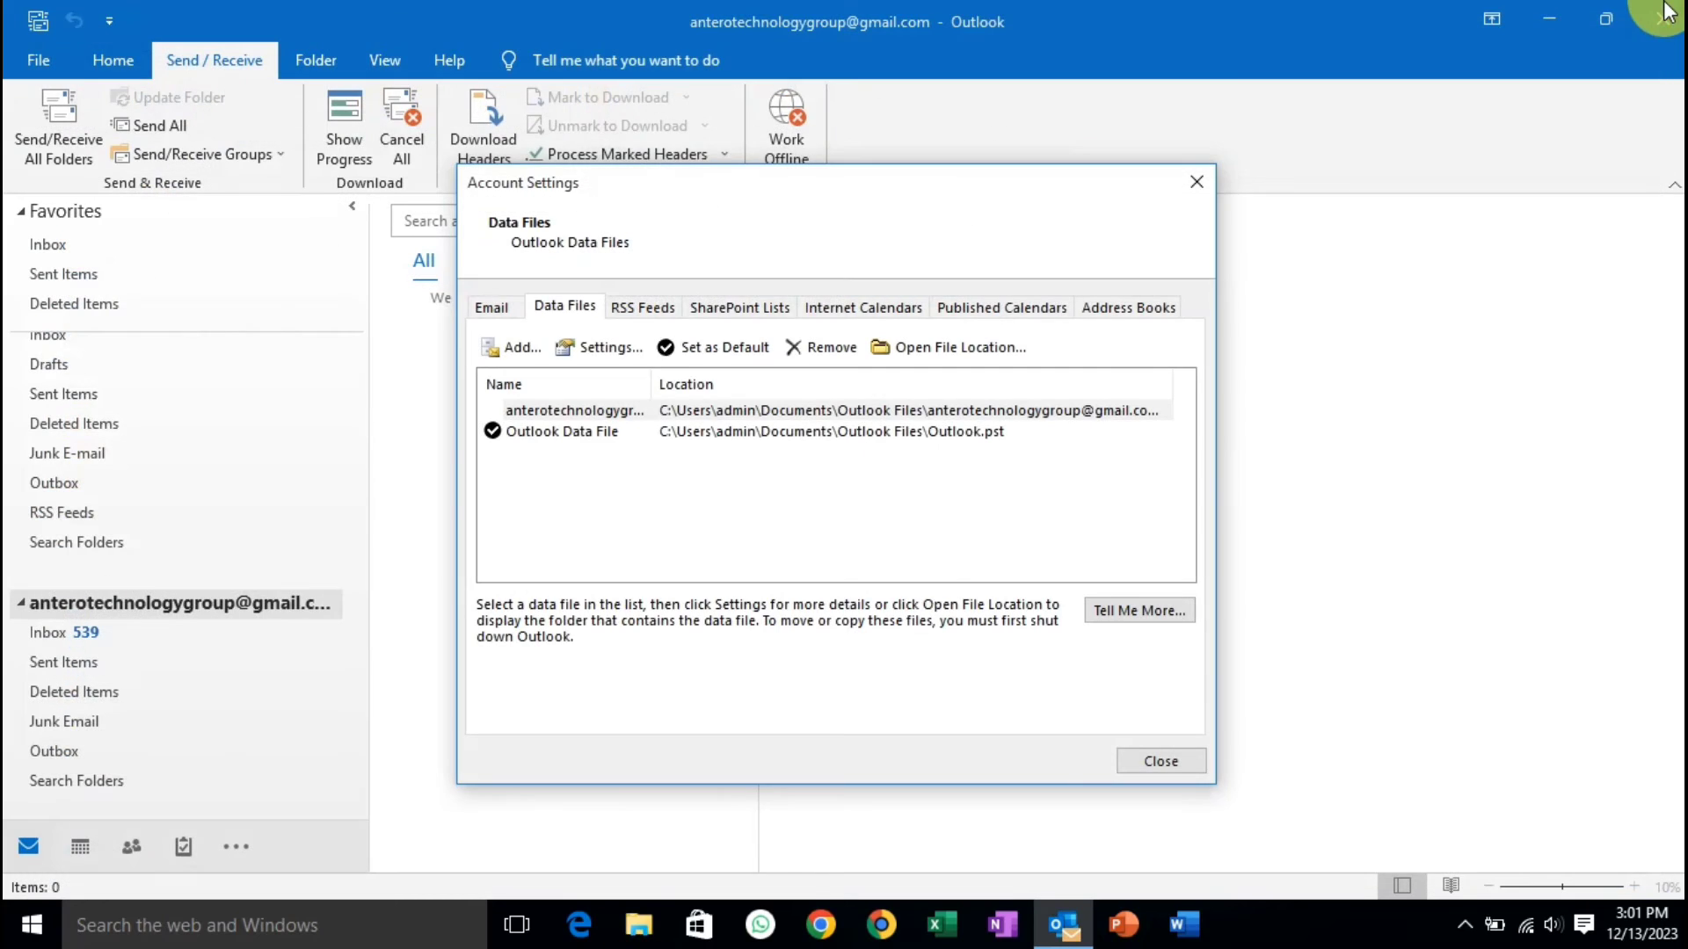
left_click(1198, 185)
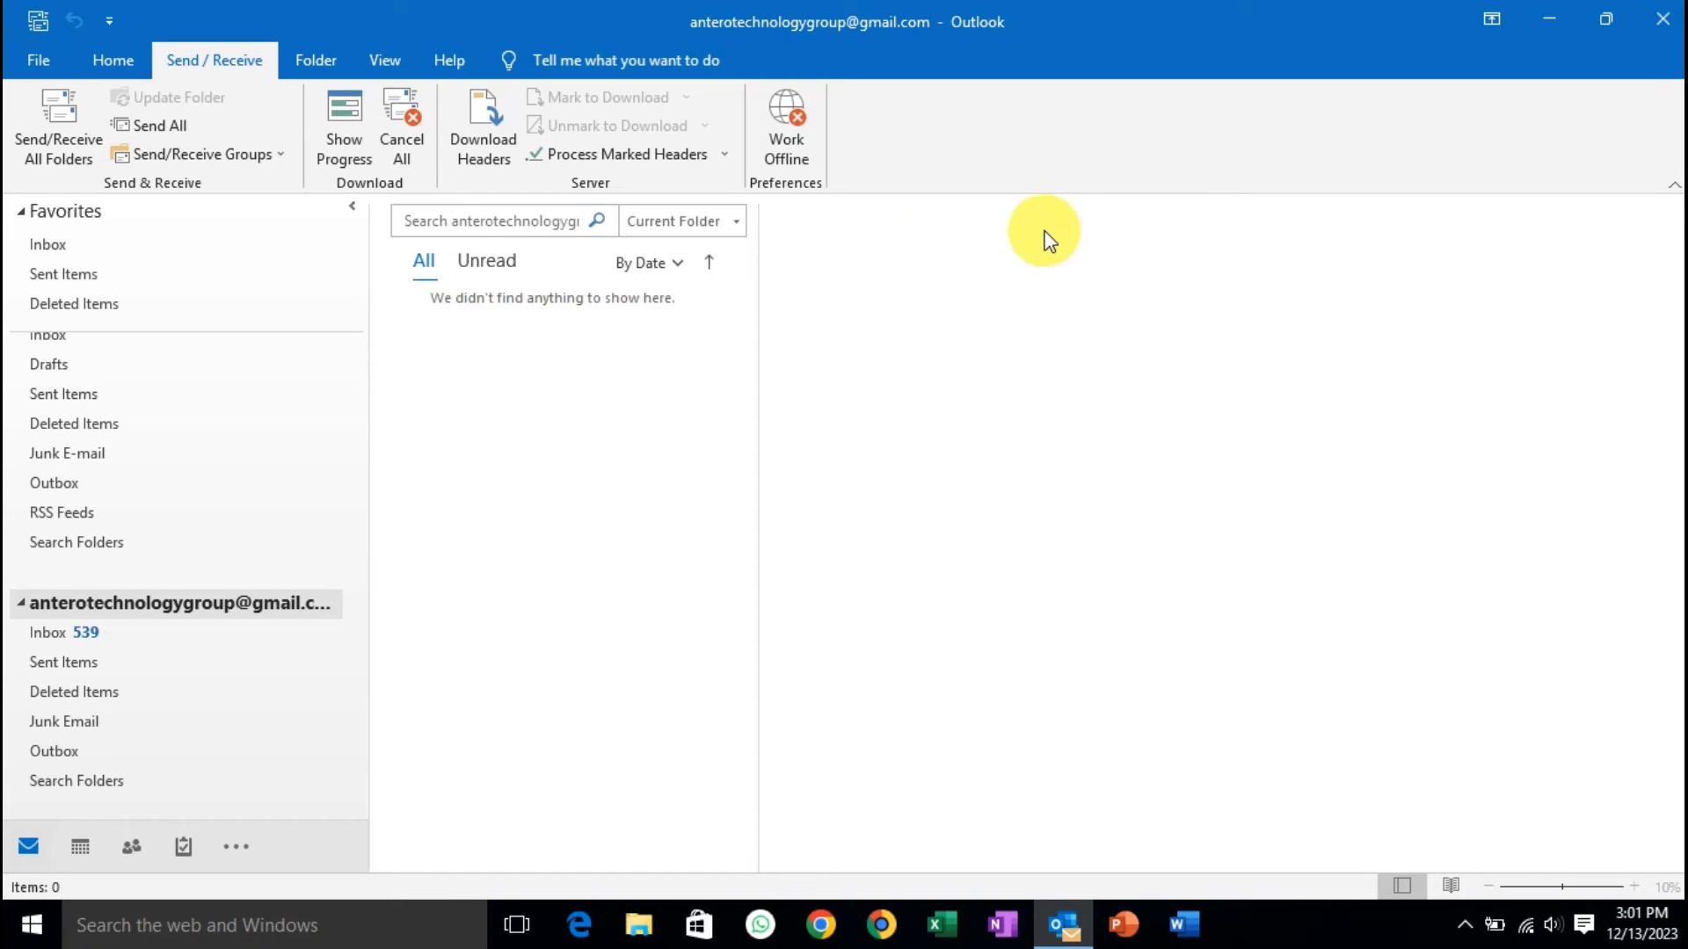
left_click(1547, 19)
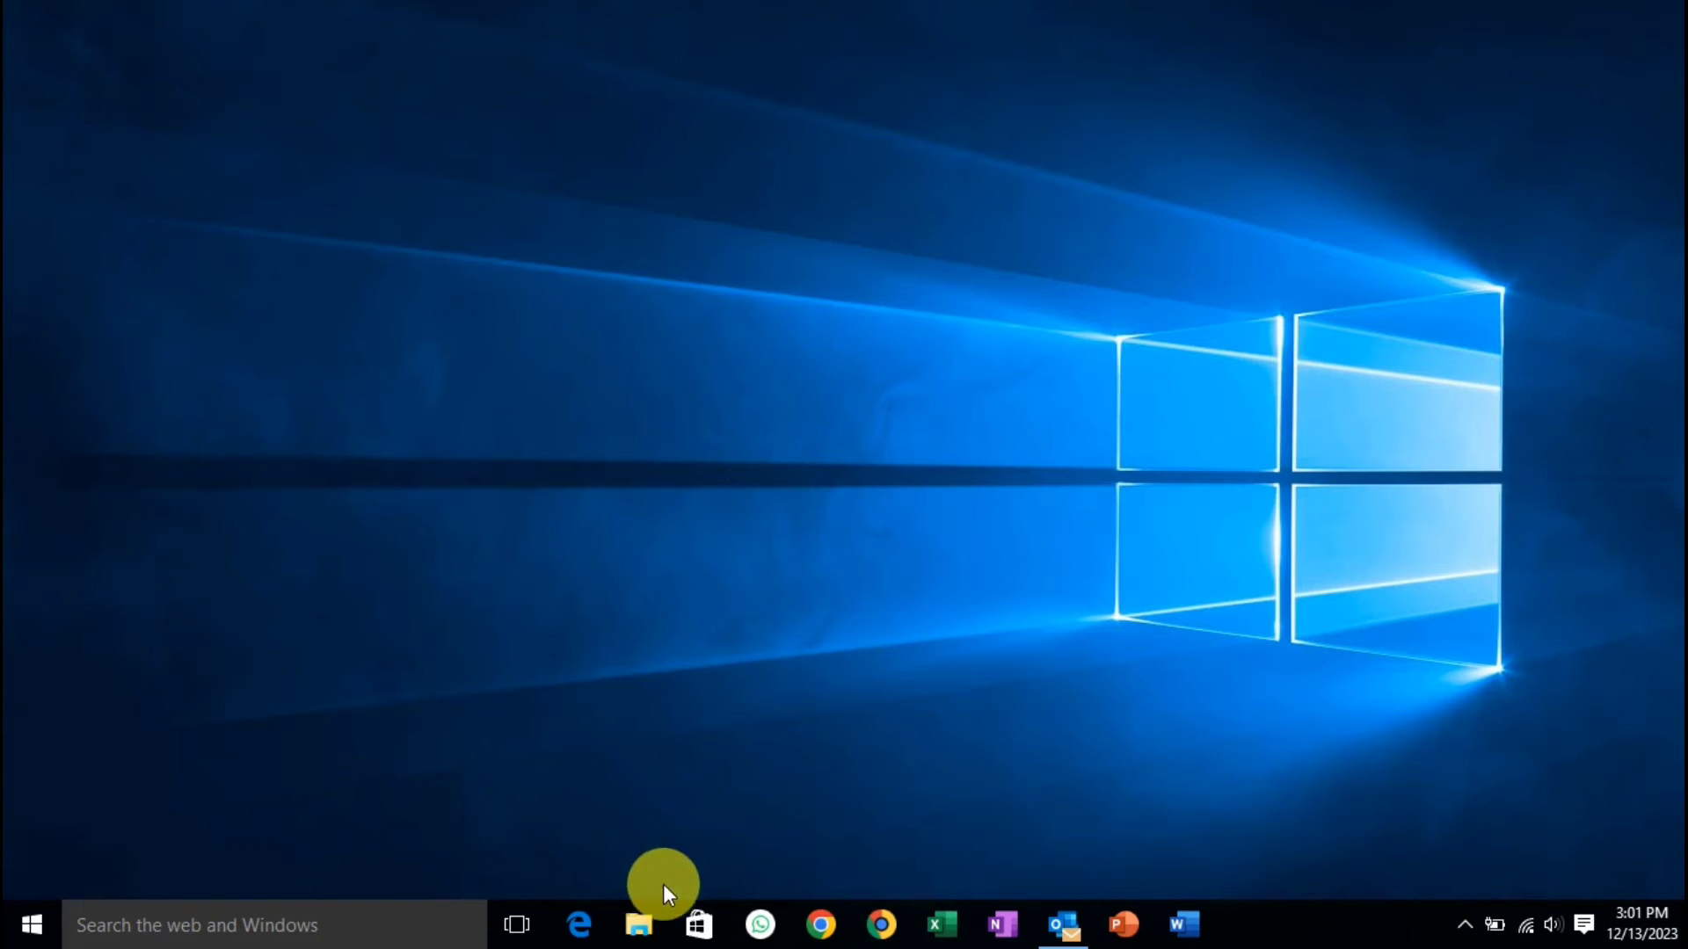
Switch to File Explorer and open Local Disk (C:) from This PC
left_click(641, 923)
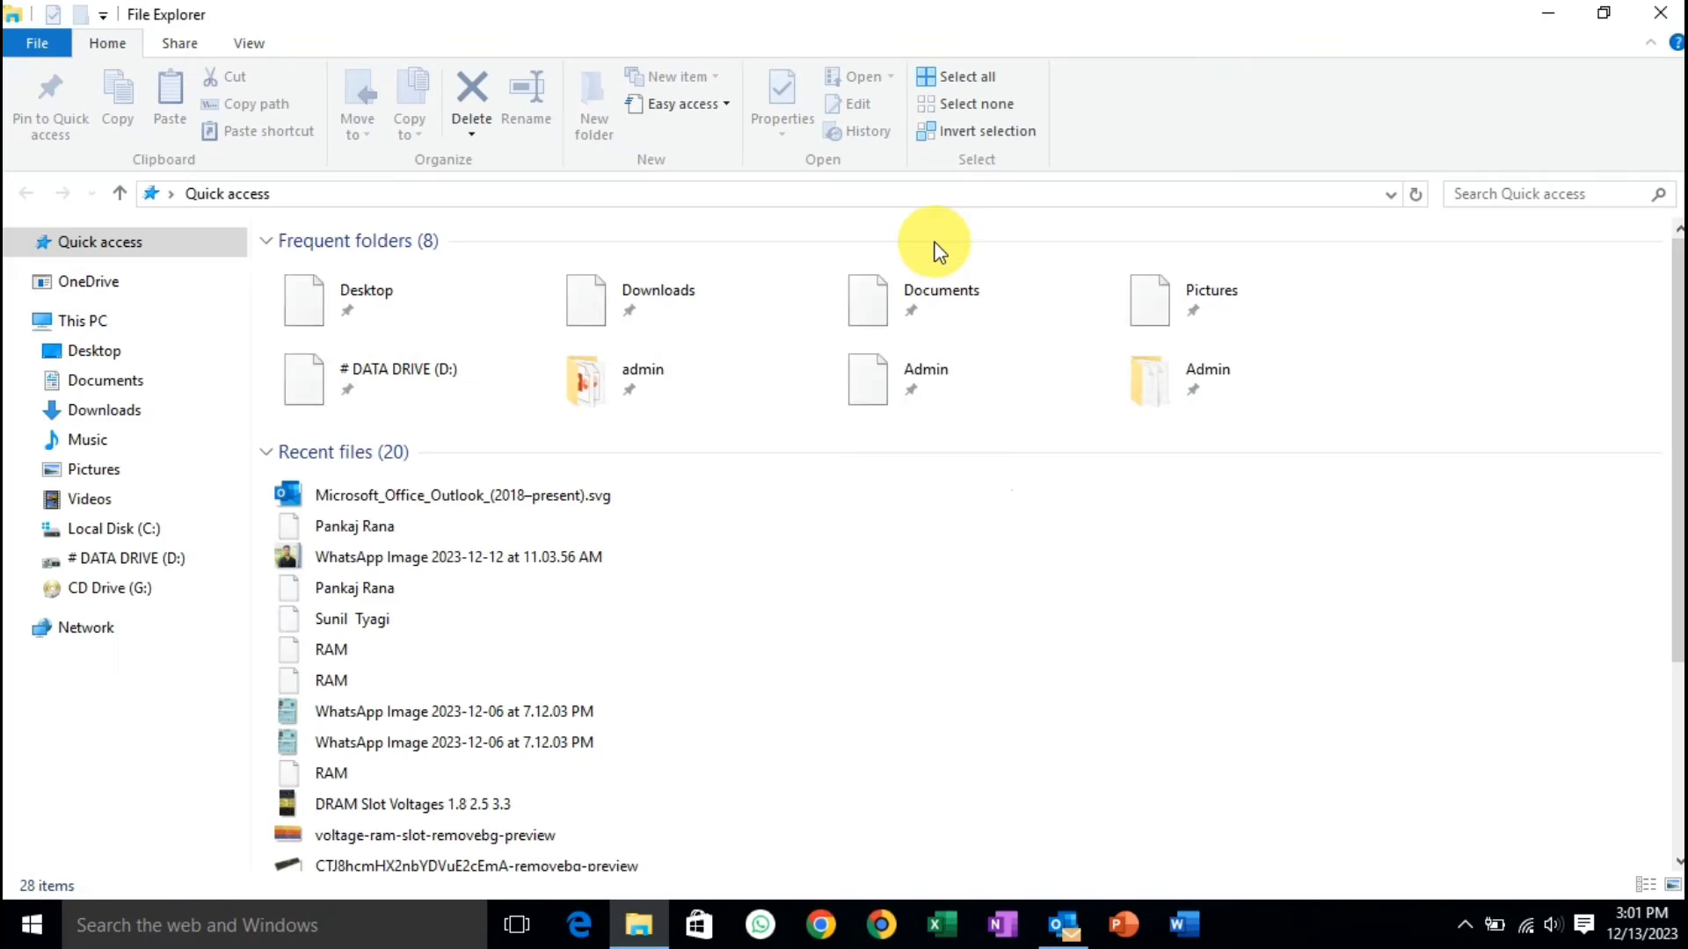
left_click(92, 563)
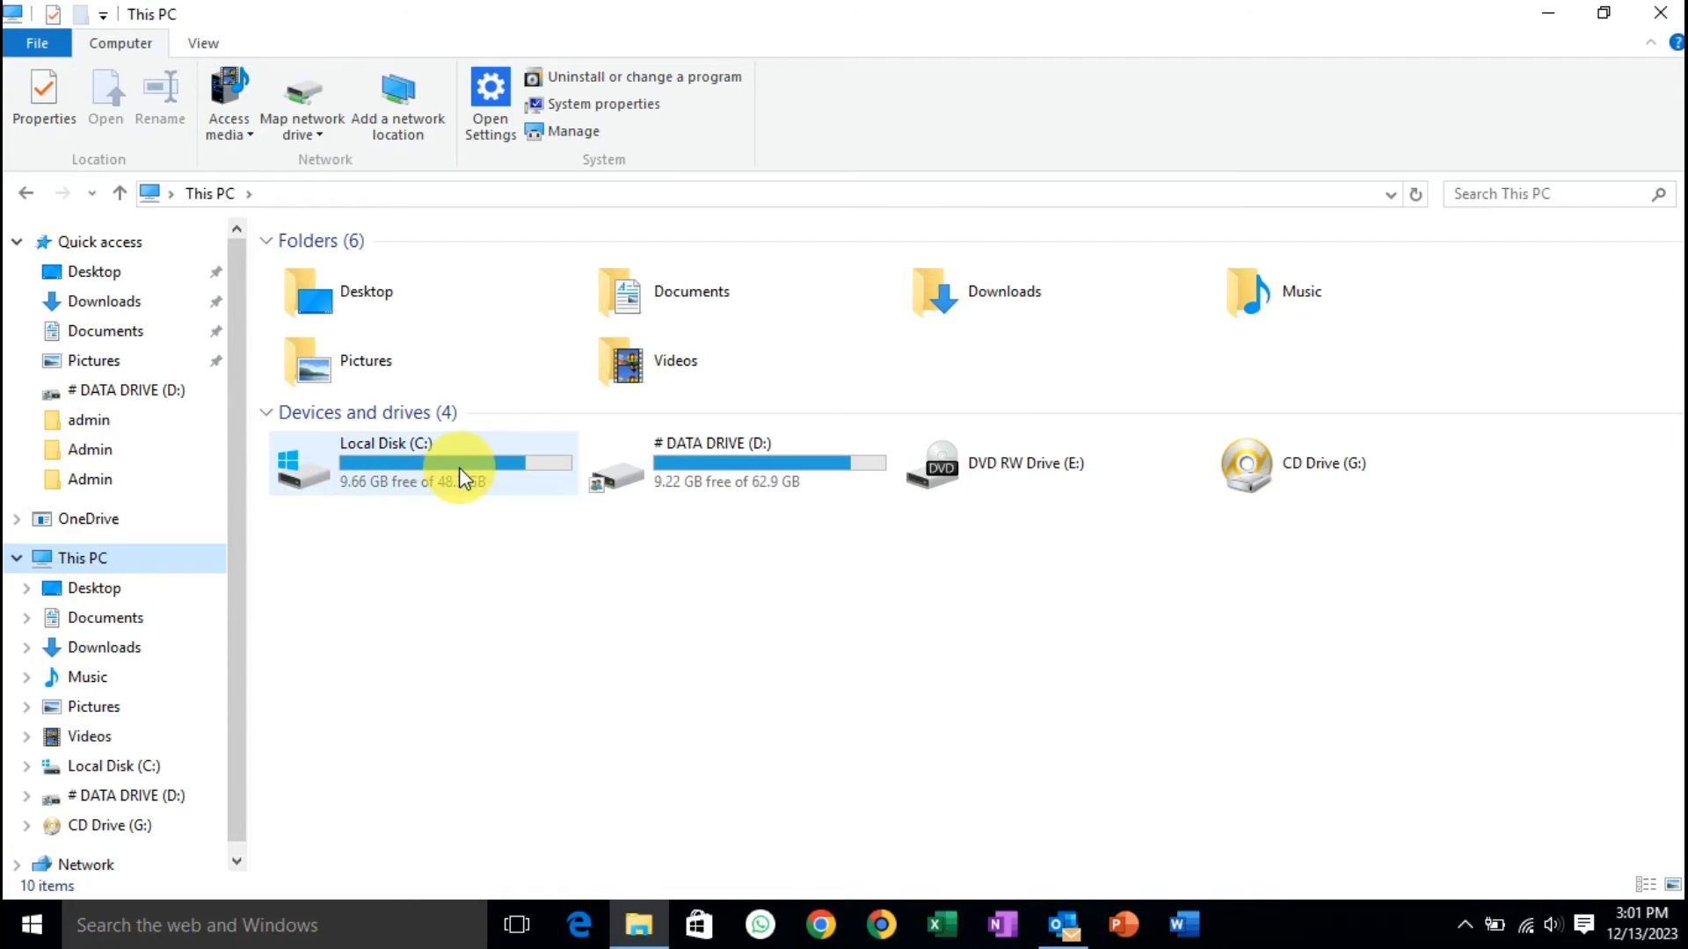
mouse_move(339, 471)
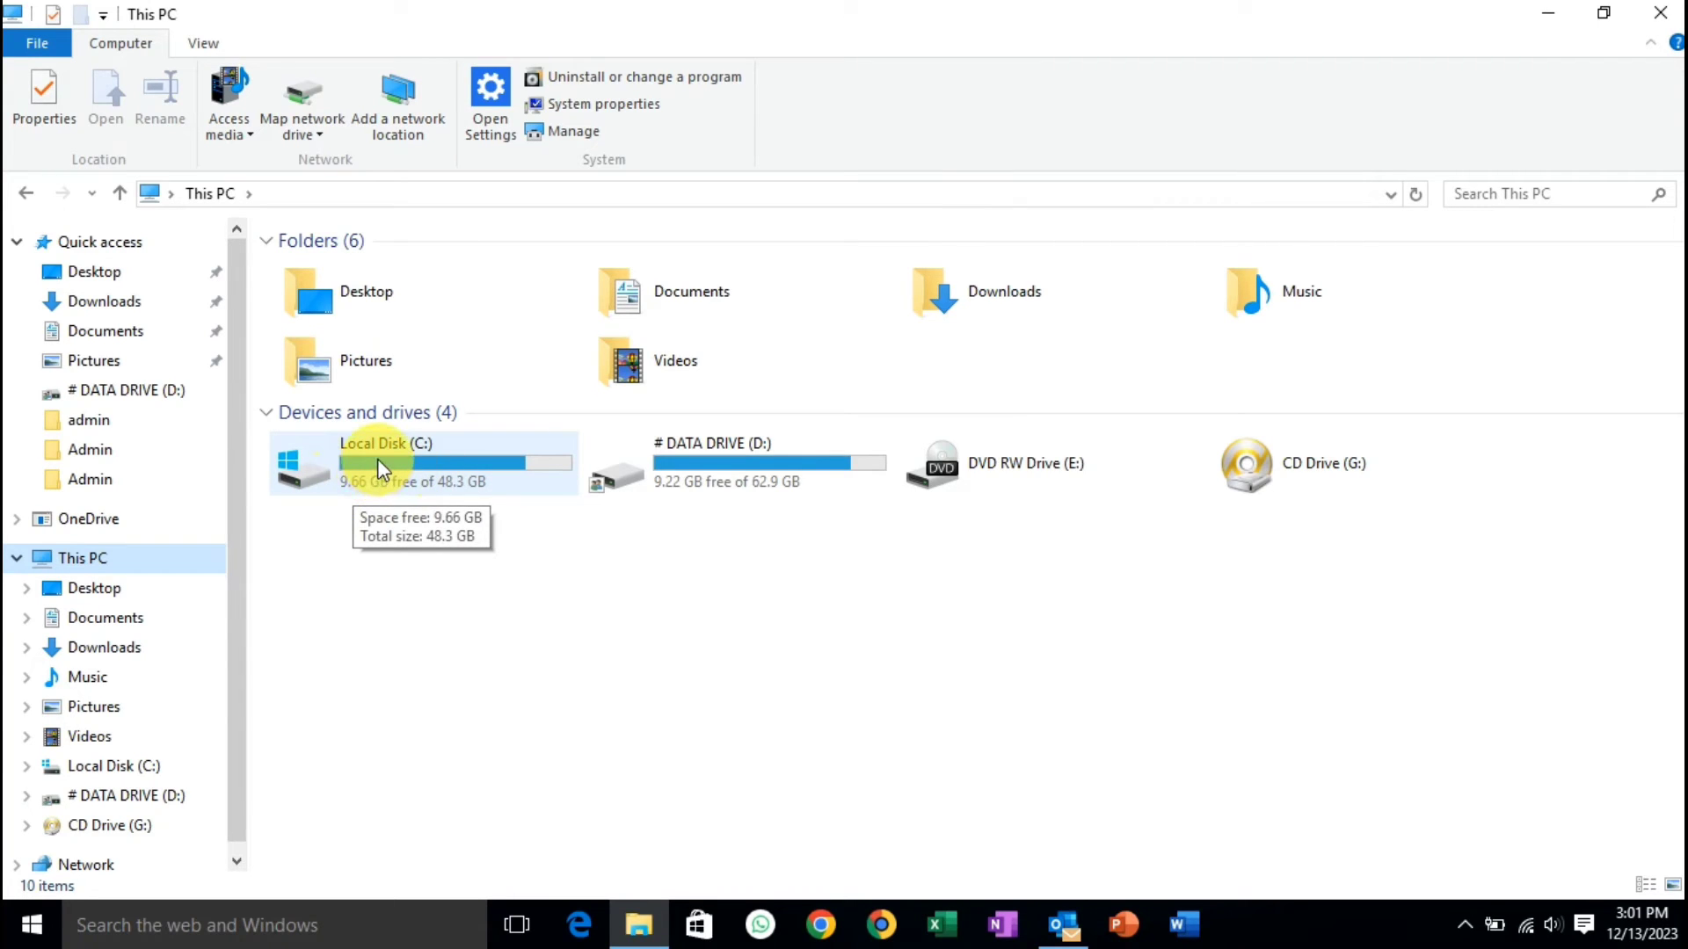
double_click(429, 462)
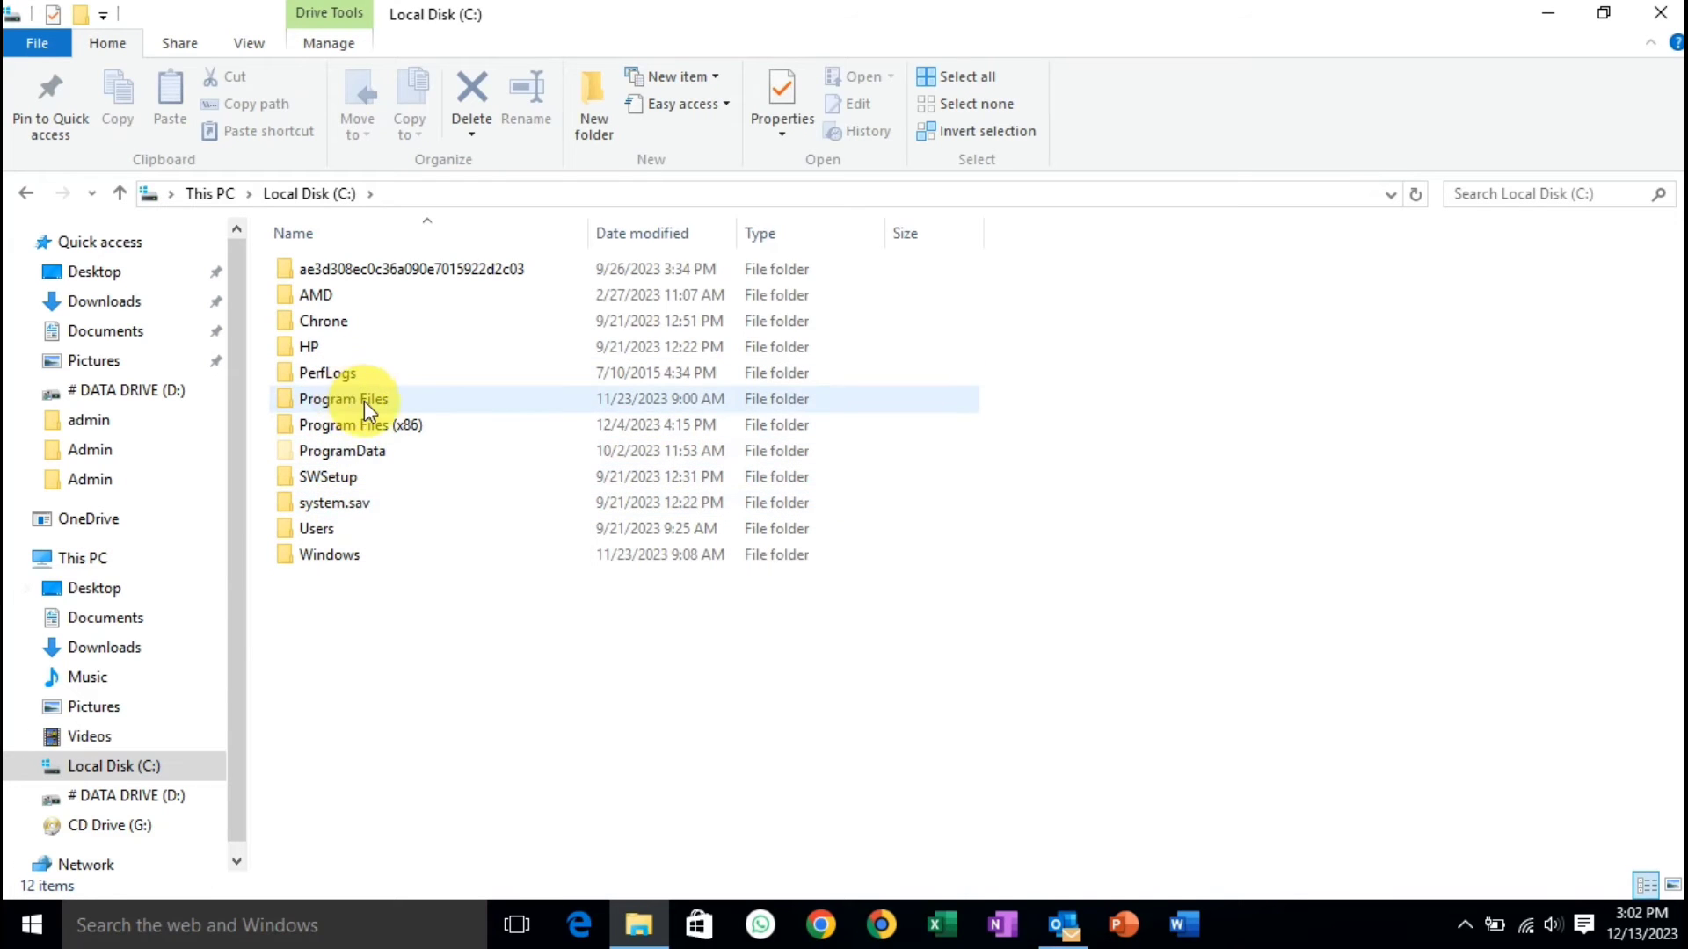
Open the Microsoft Office folder inside Program Files (x86)
left_click(406, 427)
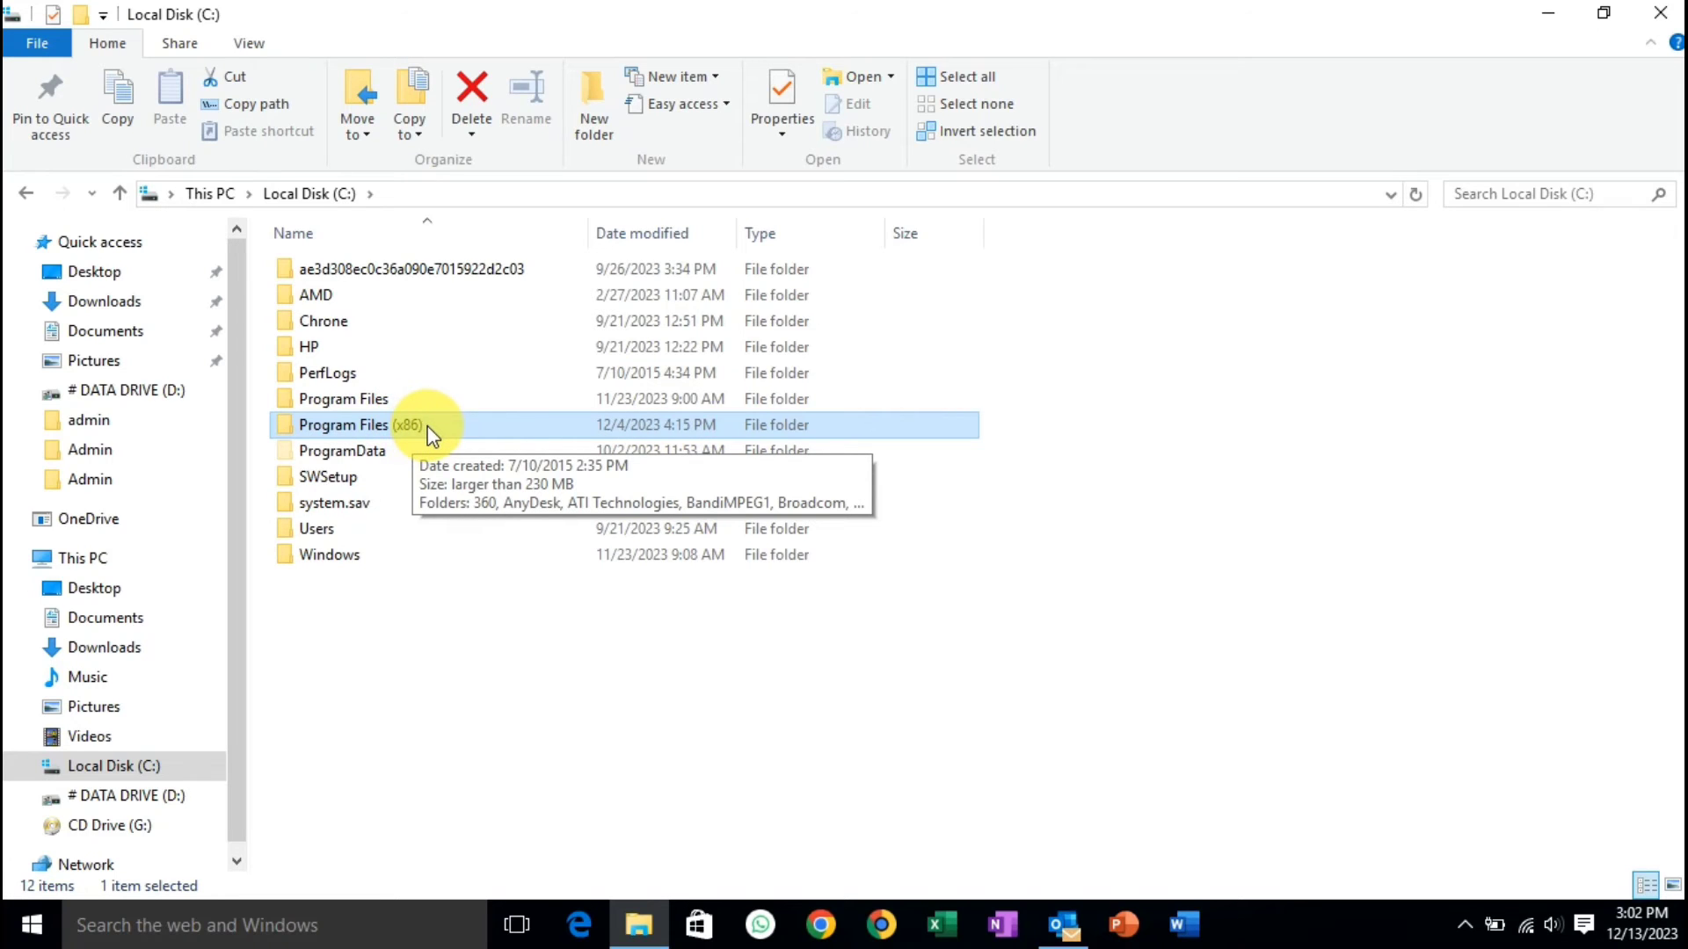
double_click(432, 429)
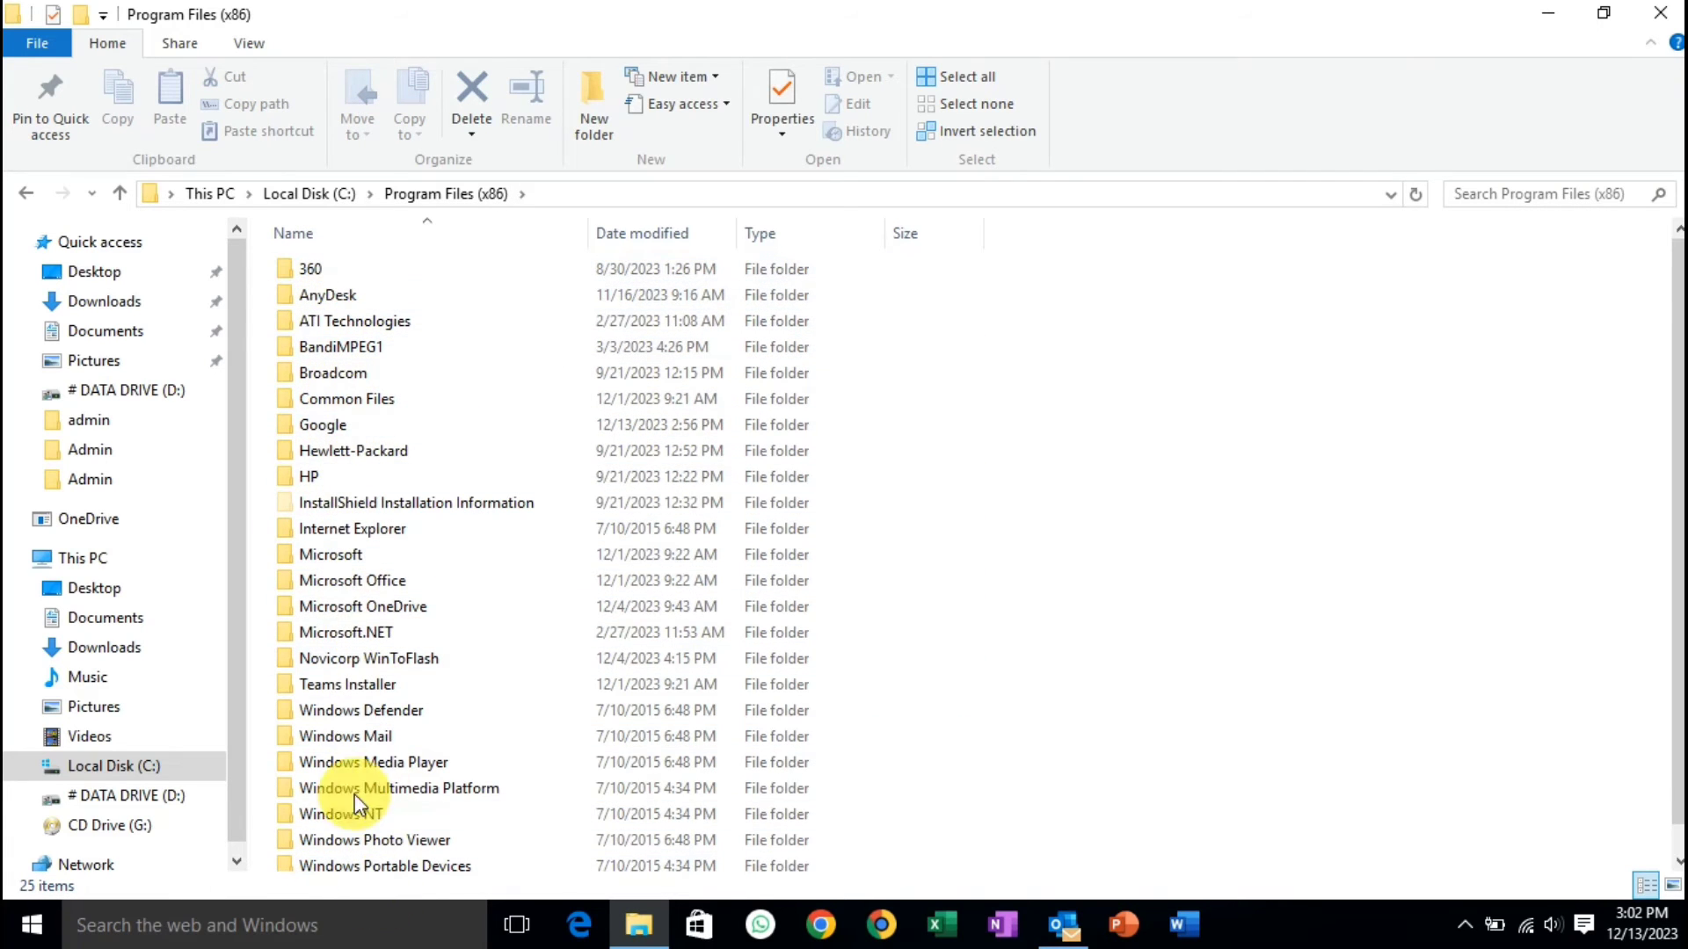
left_click(415, 583)
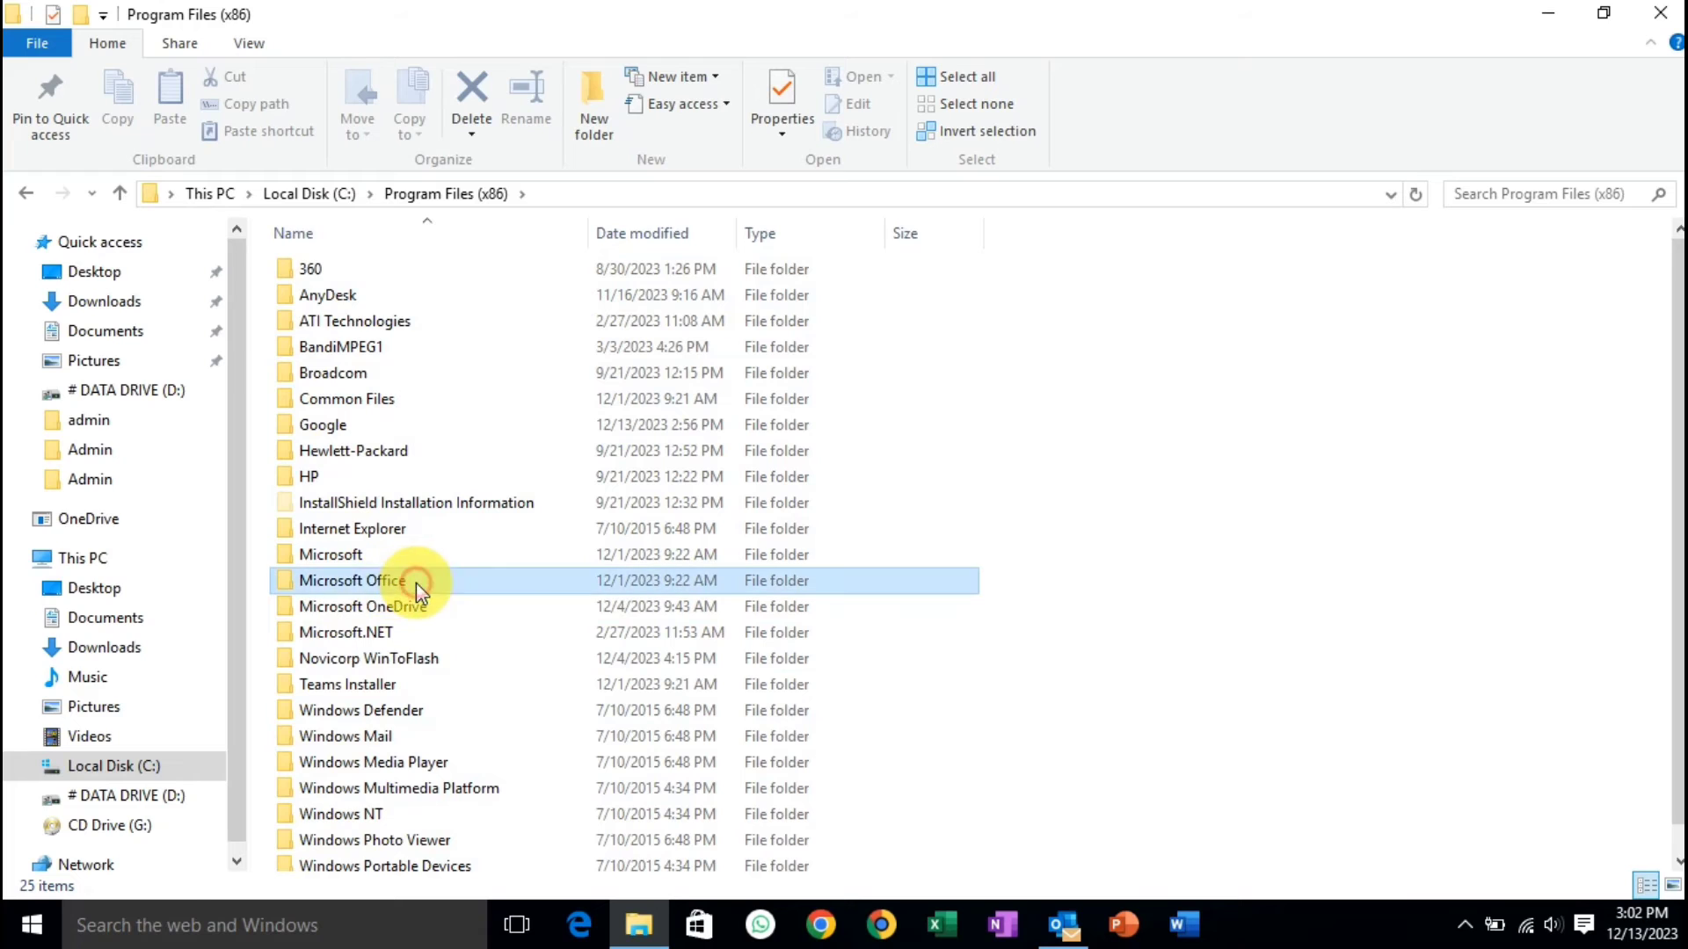
mouse_move(372, 587)
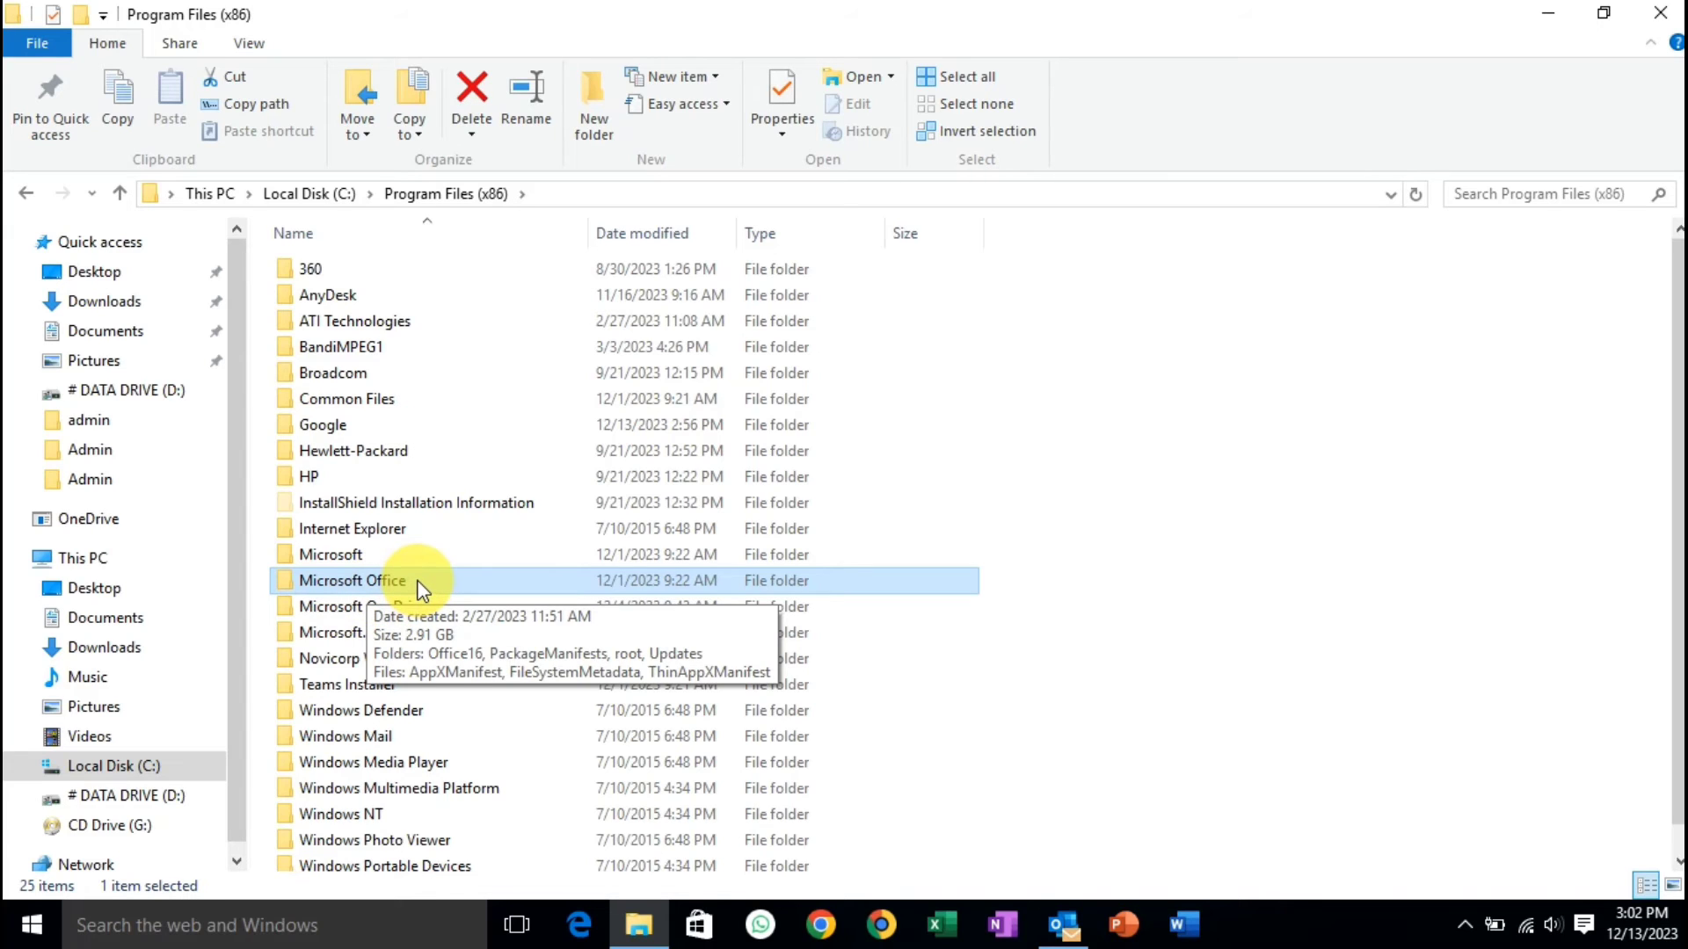
double_click(420, 584)
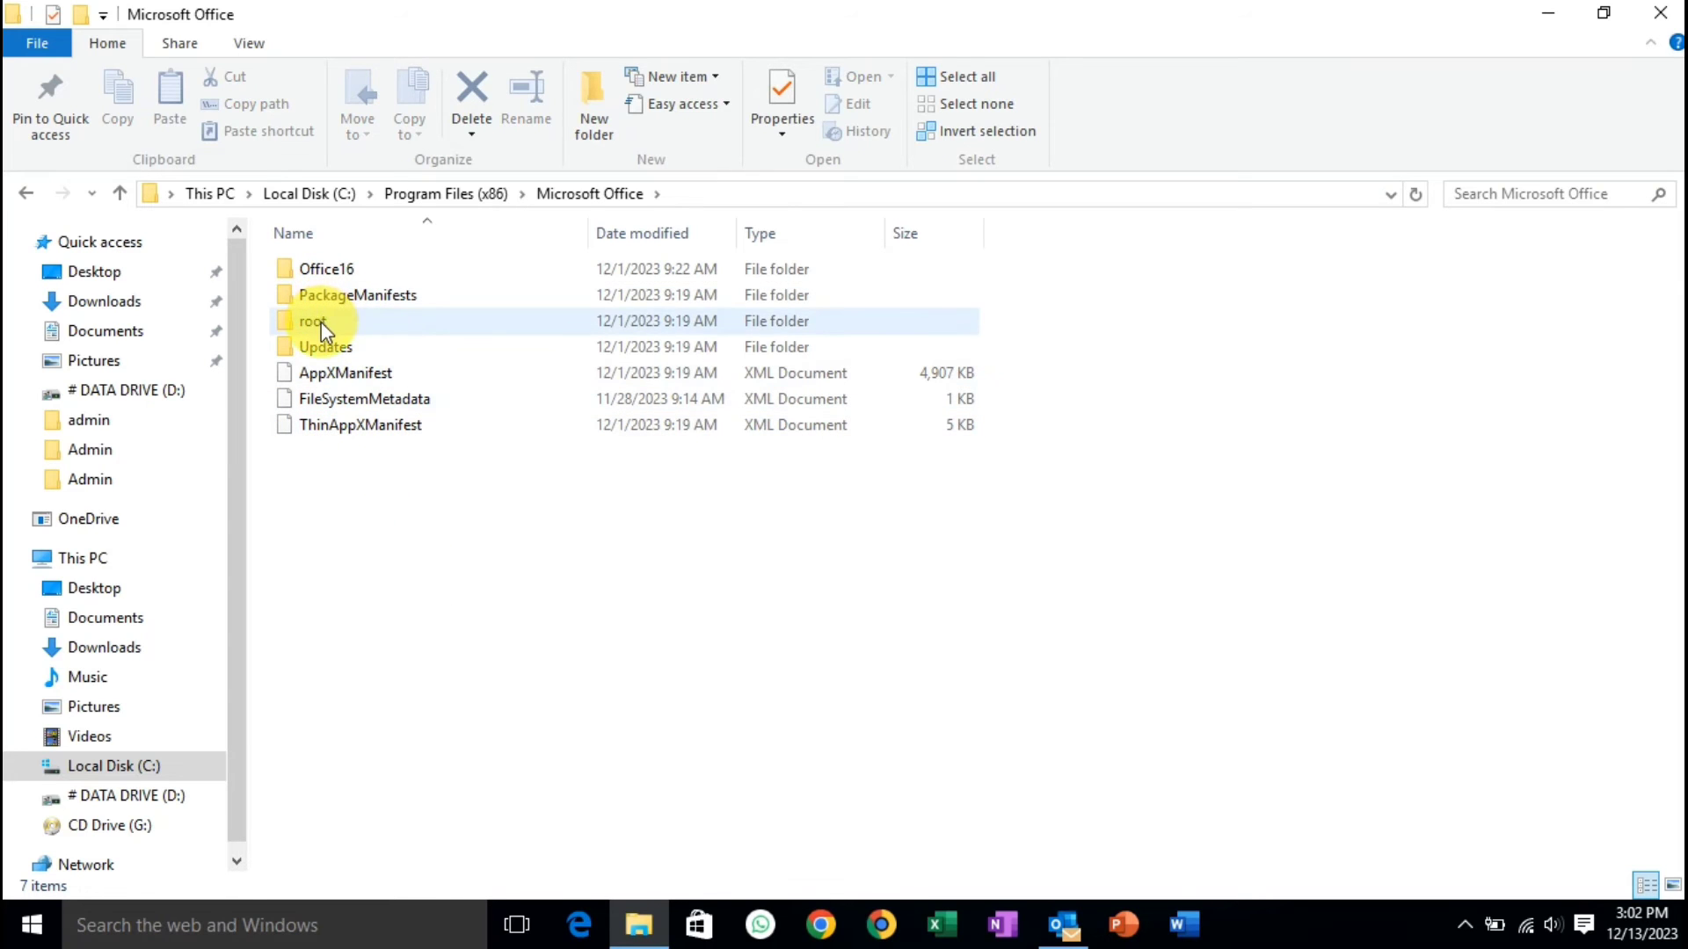
double_click(321, 320)
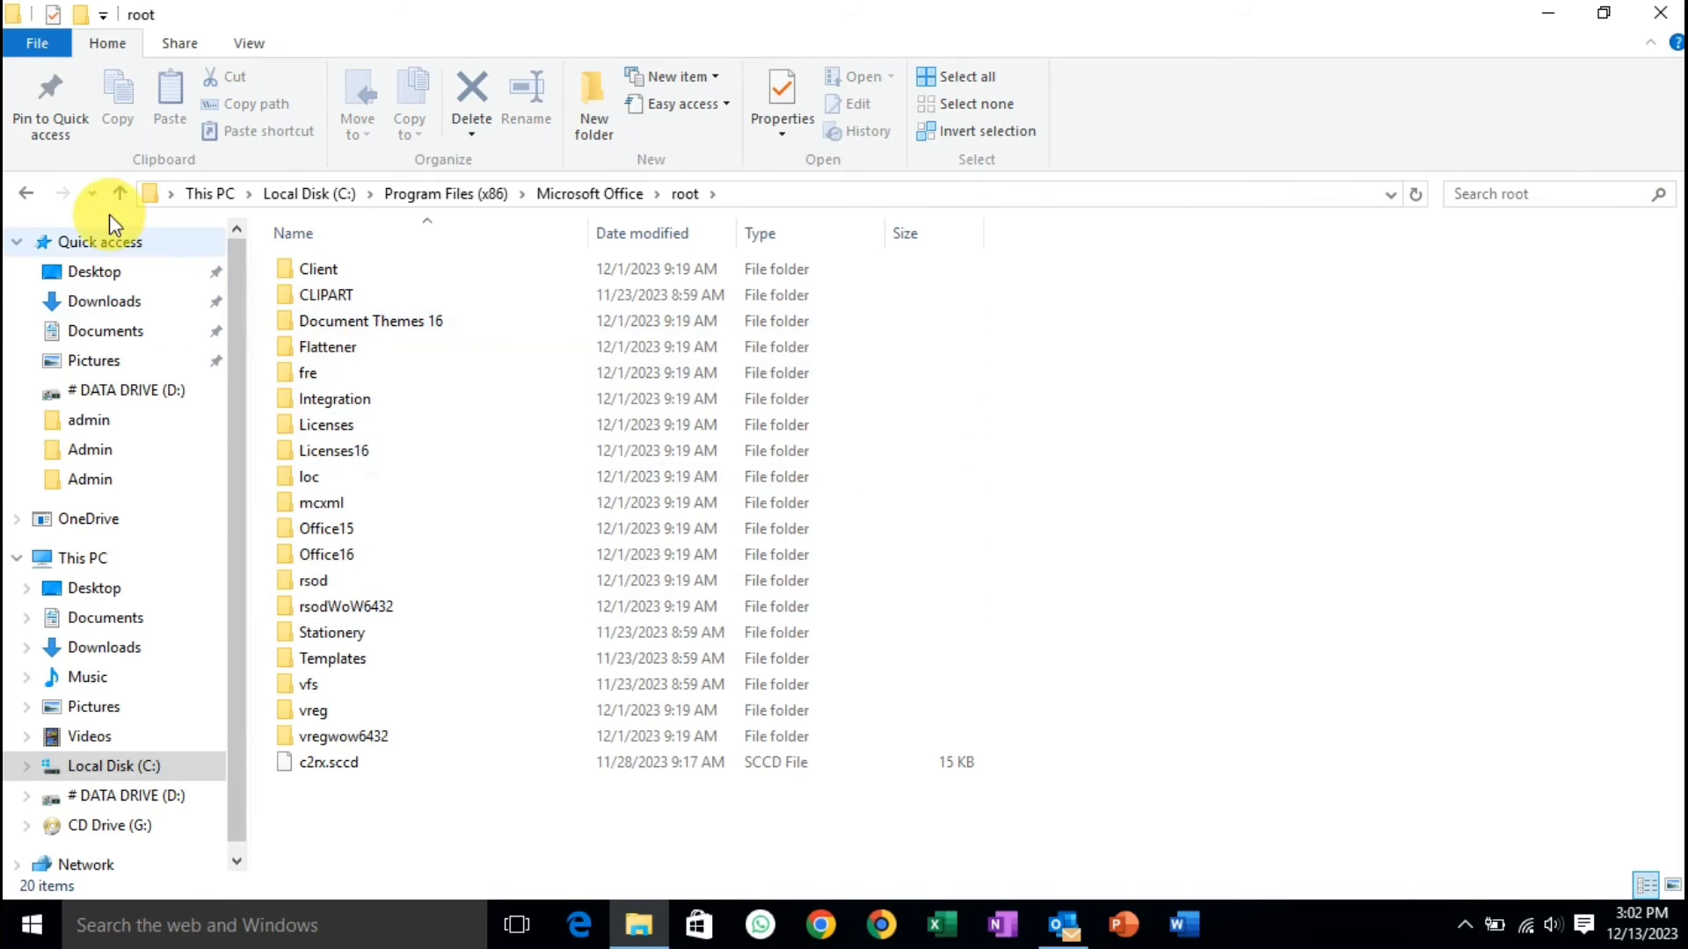
left_click(27, 193)
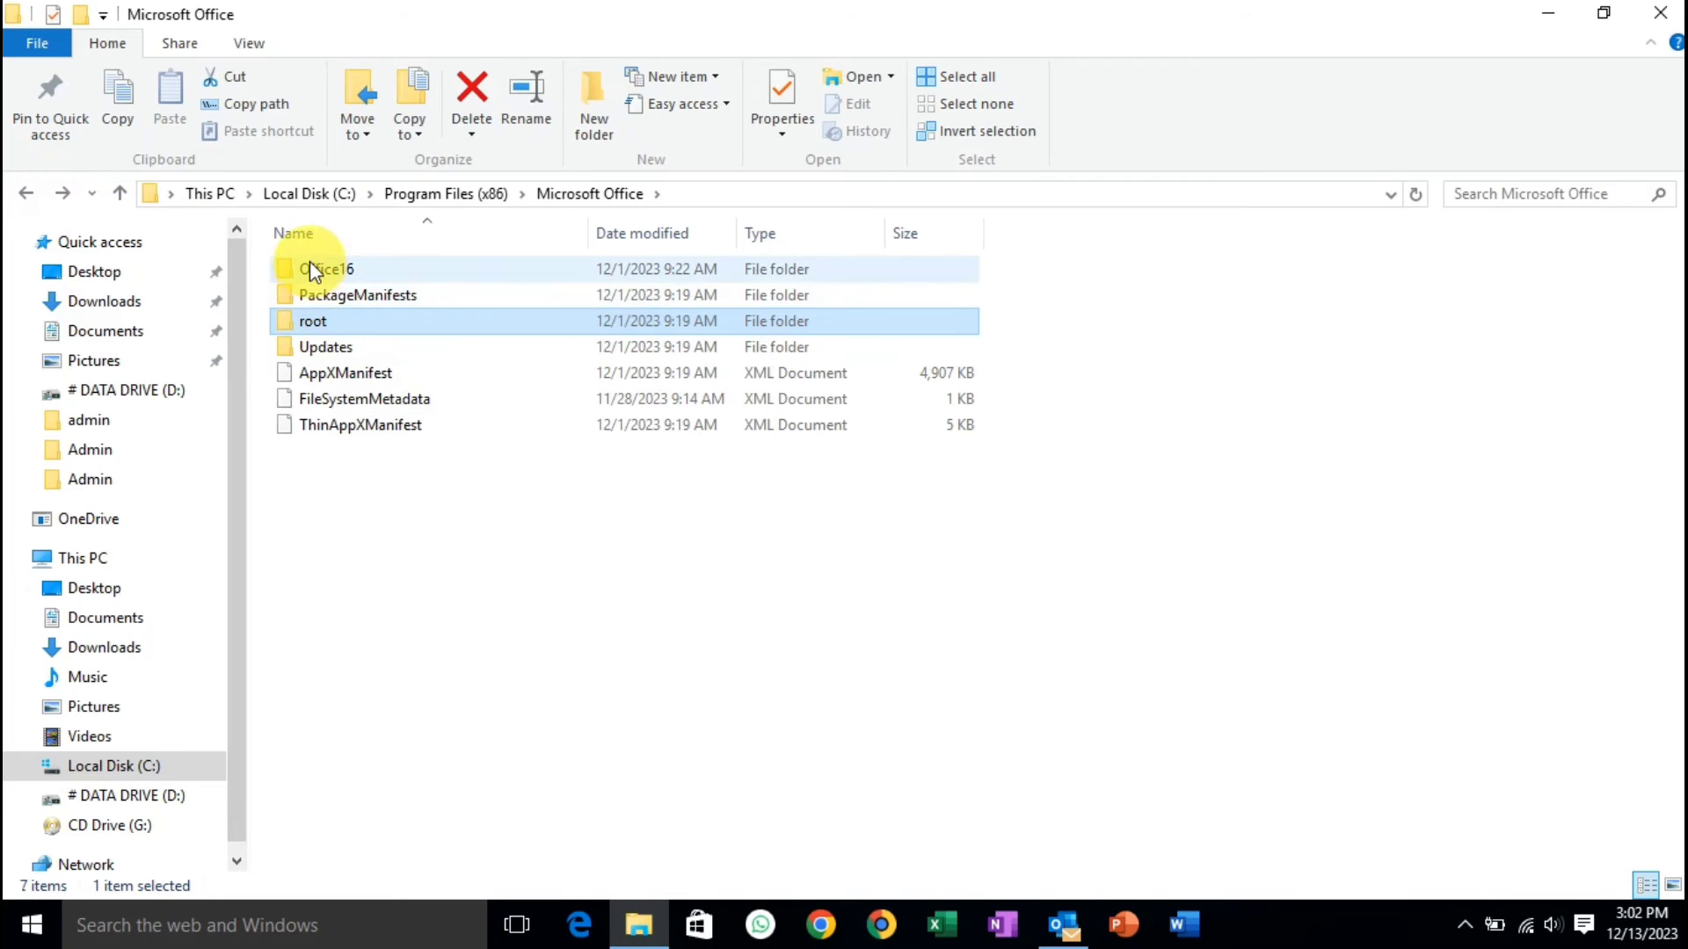
double_click(357, 267)
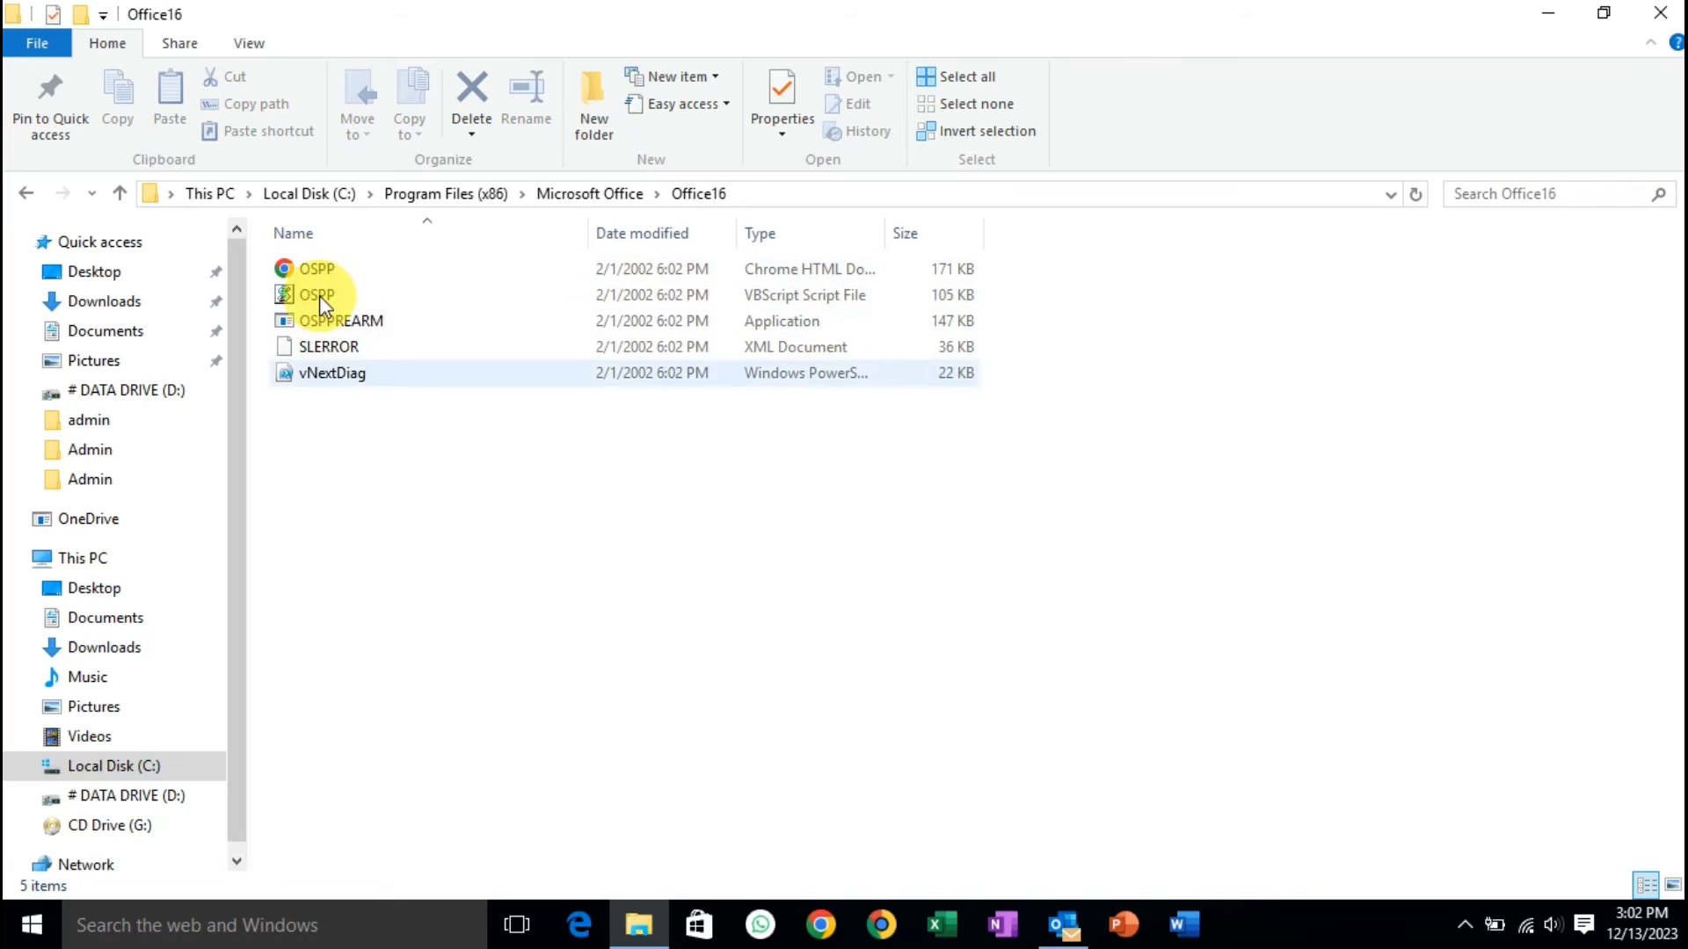
left_click(27, 194)
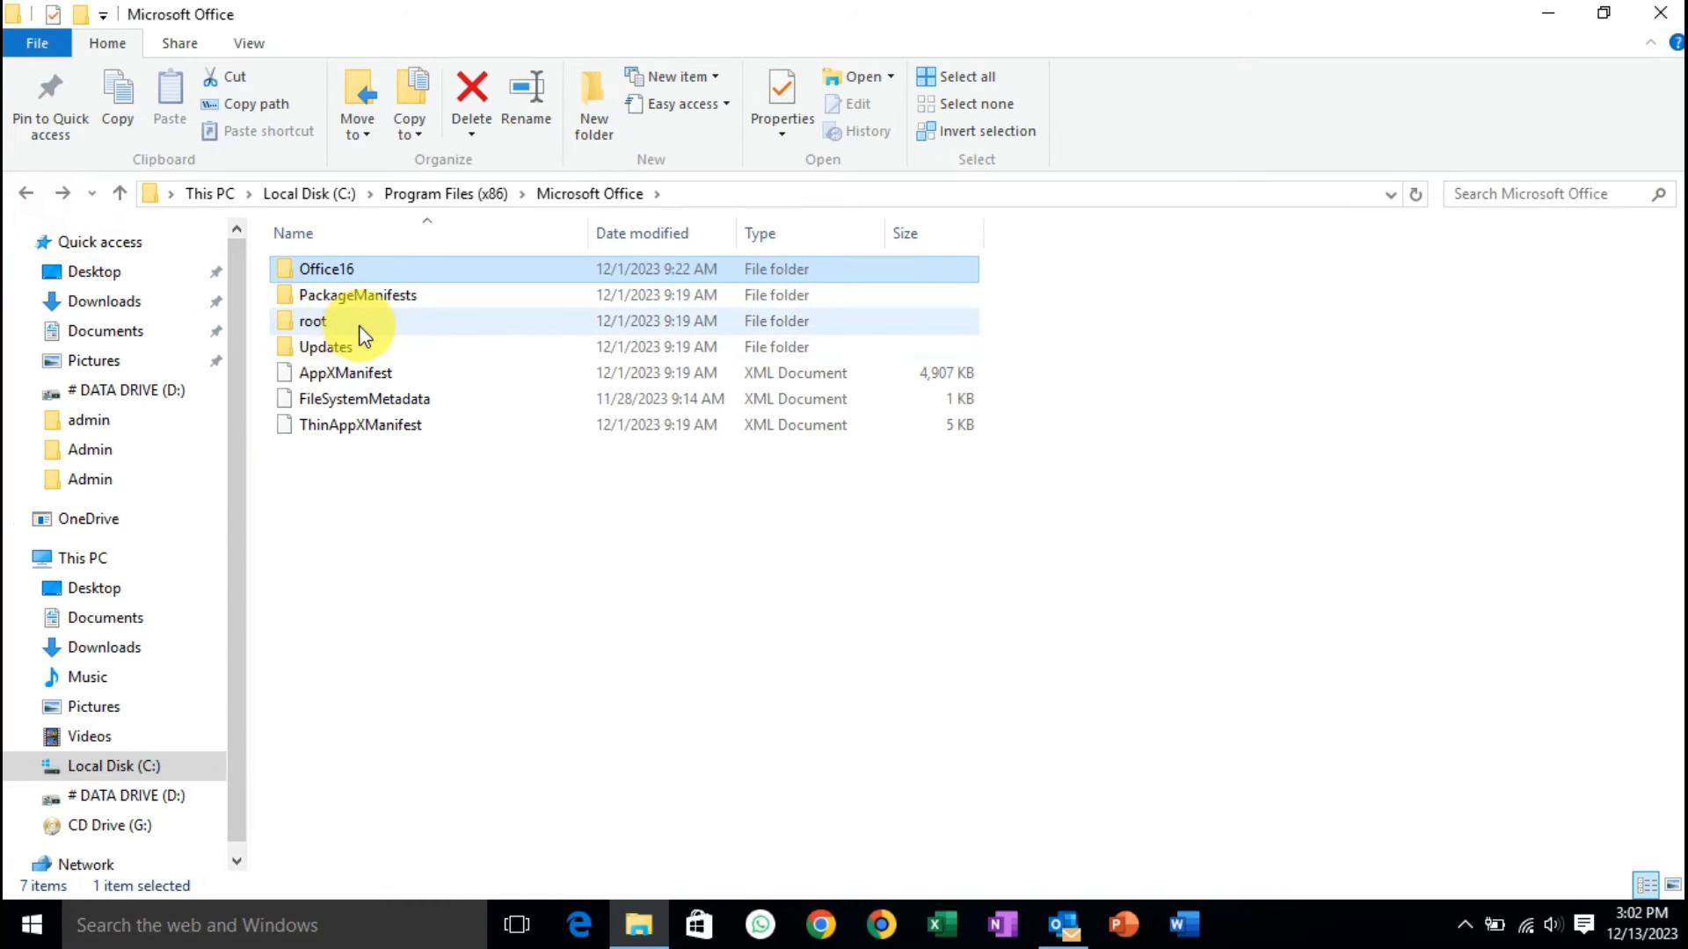
Open the Office16 folder inside the root folder of Microsoft Office
left_click(328, 328)
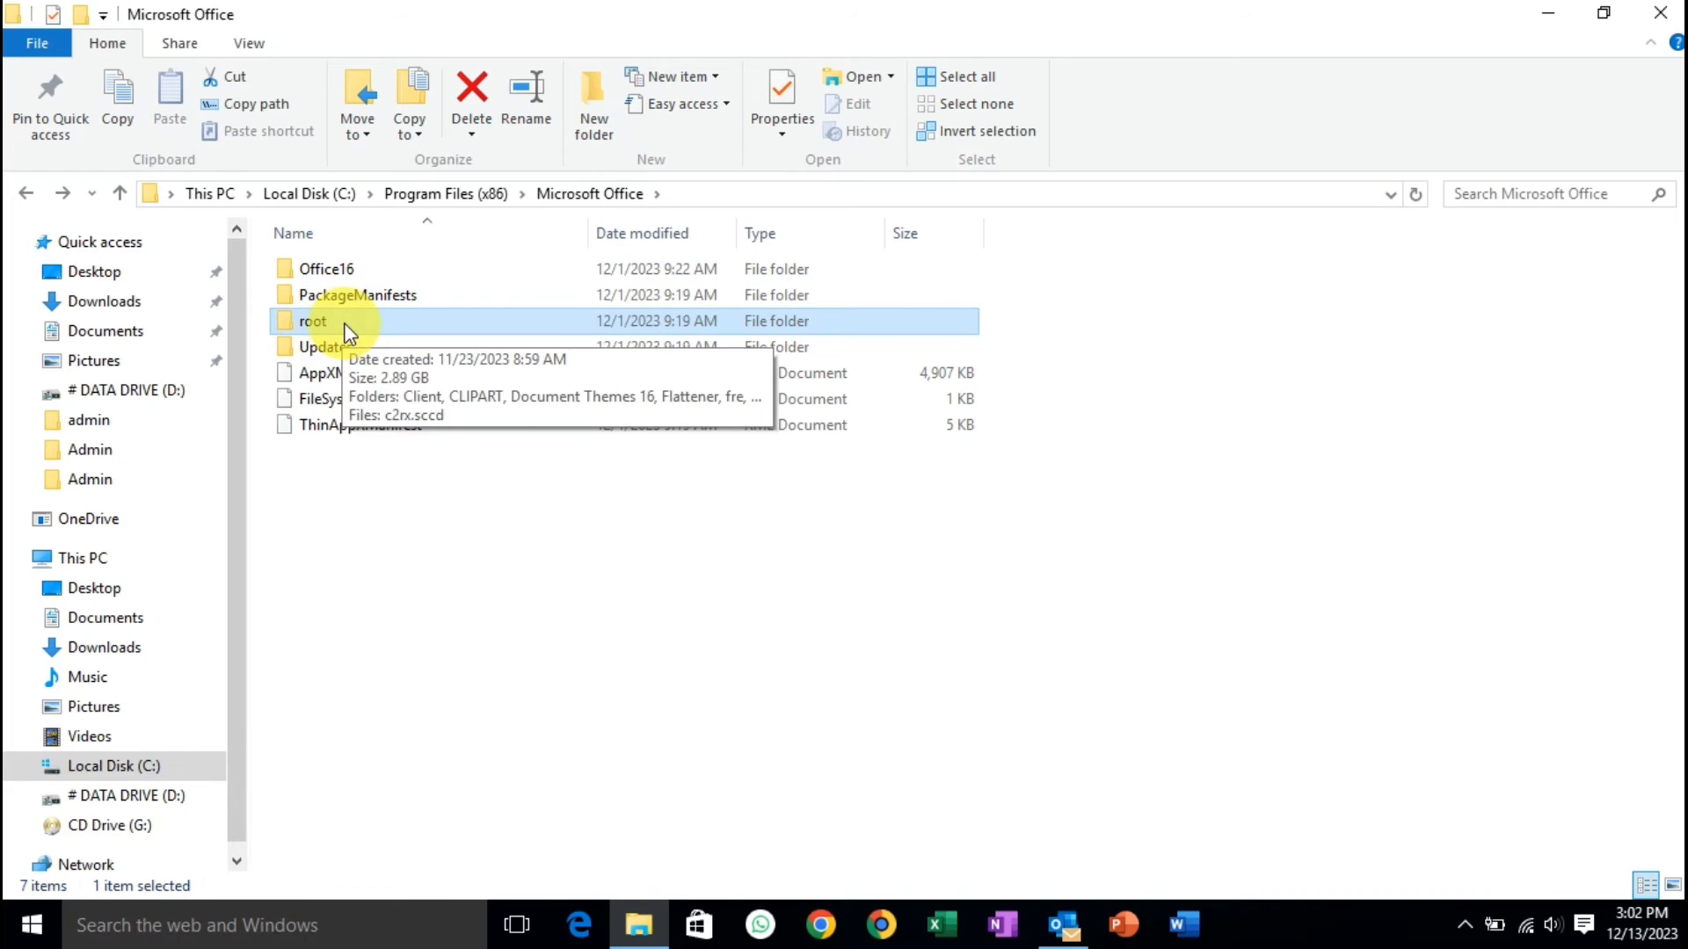
left_click(344, 325)
double_click(344, 324)
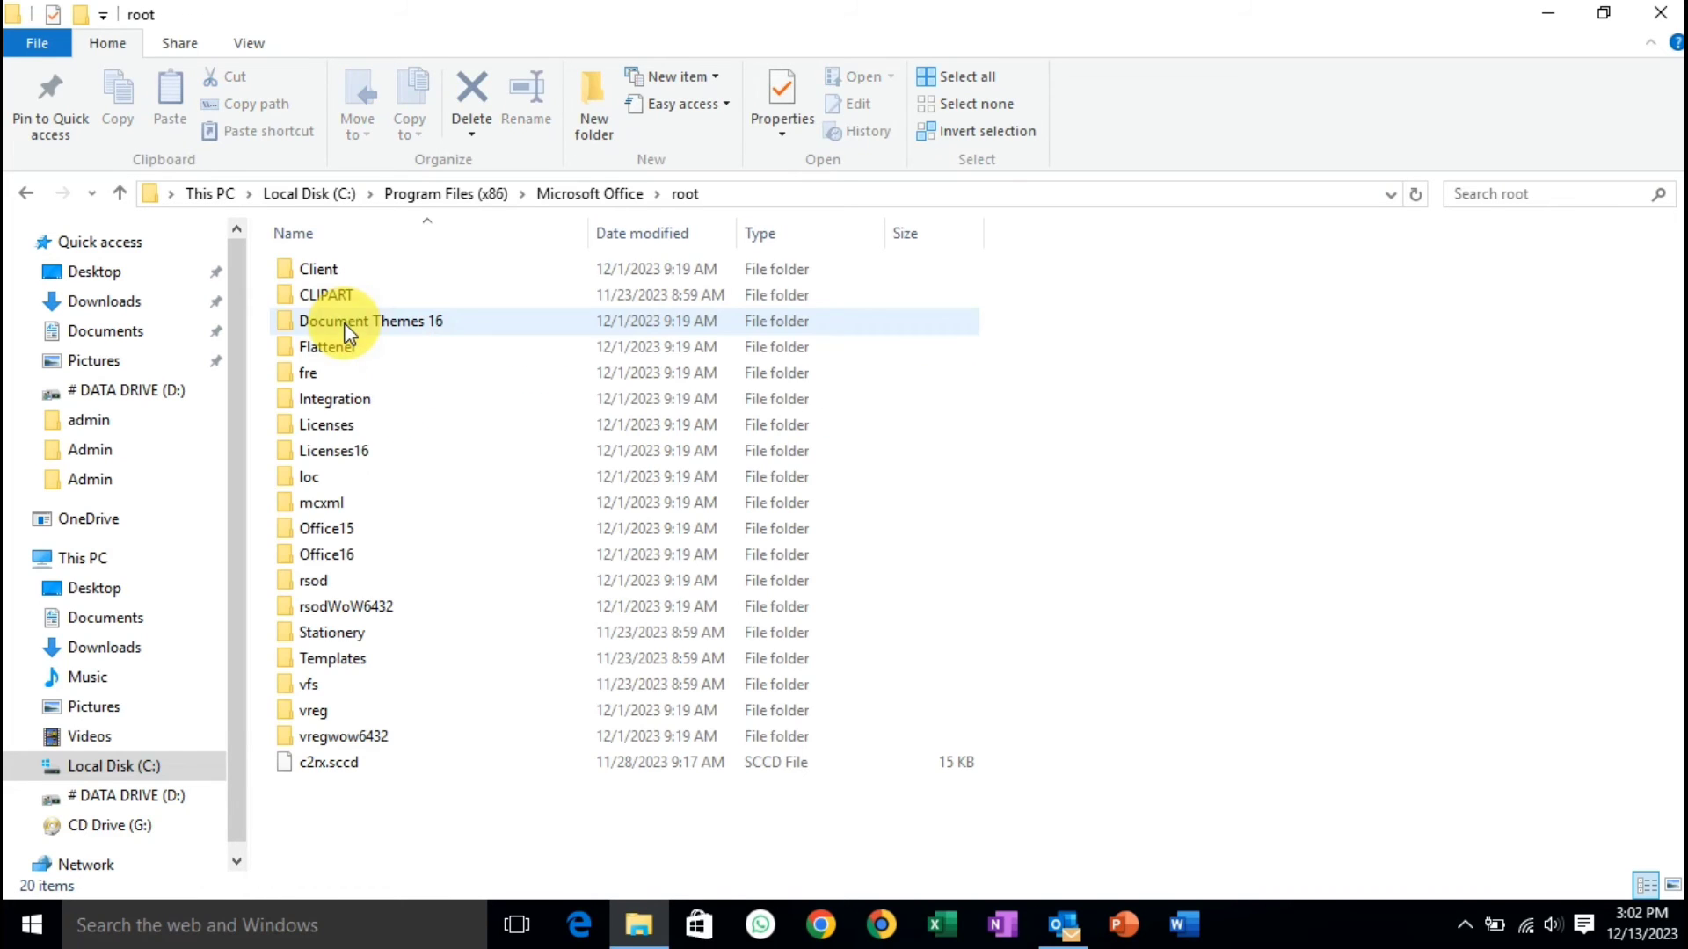
left_click(346, 556)
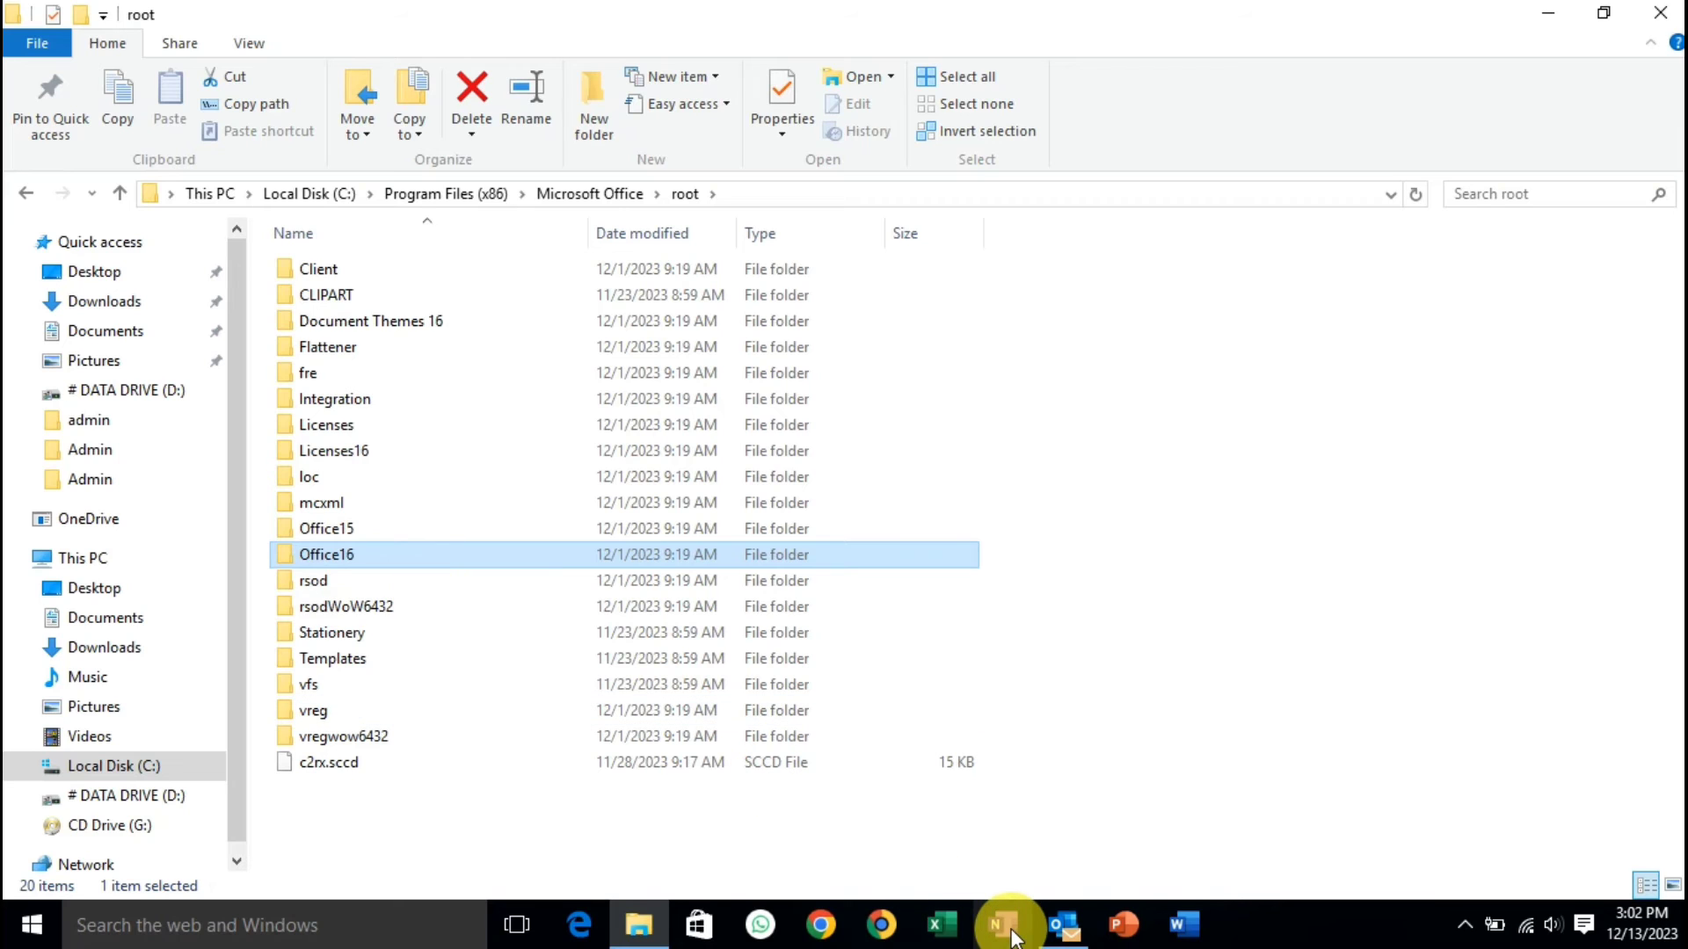
double_click(357, 561)
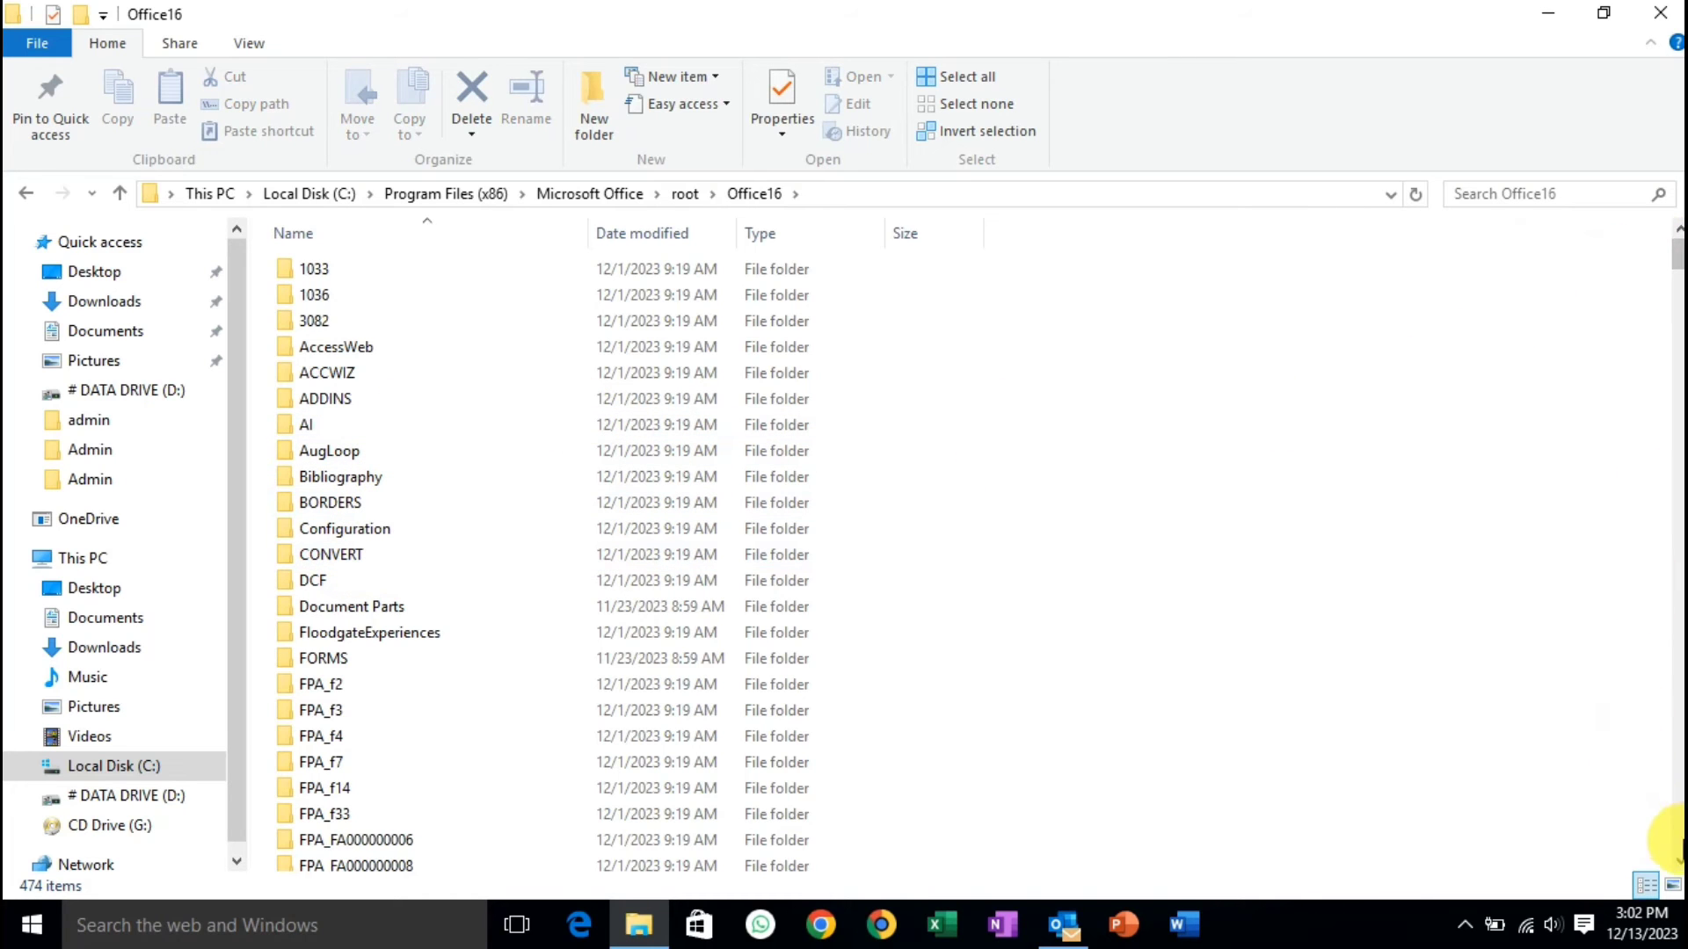
Find the SCANPST application in the Office16 folder and launch it
scroll(1677, 861, "down", 1)
scroll(1677, 862, "down", 10)
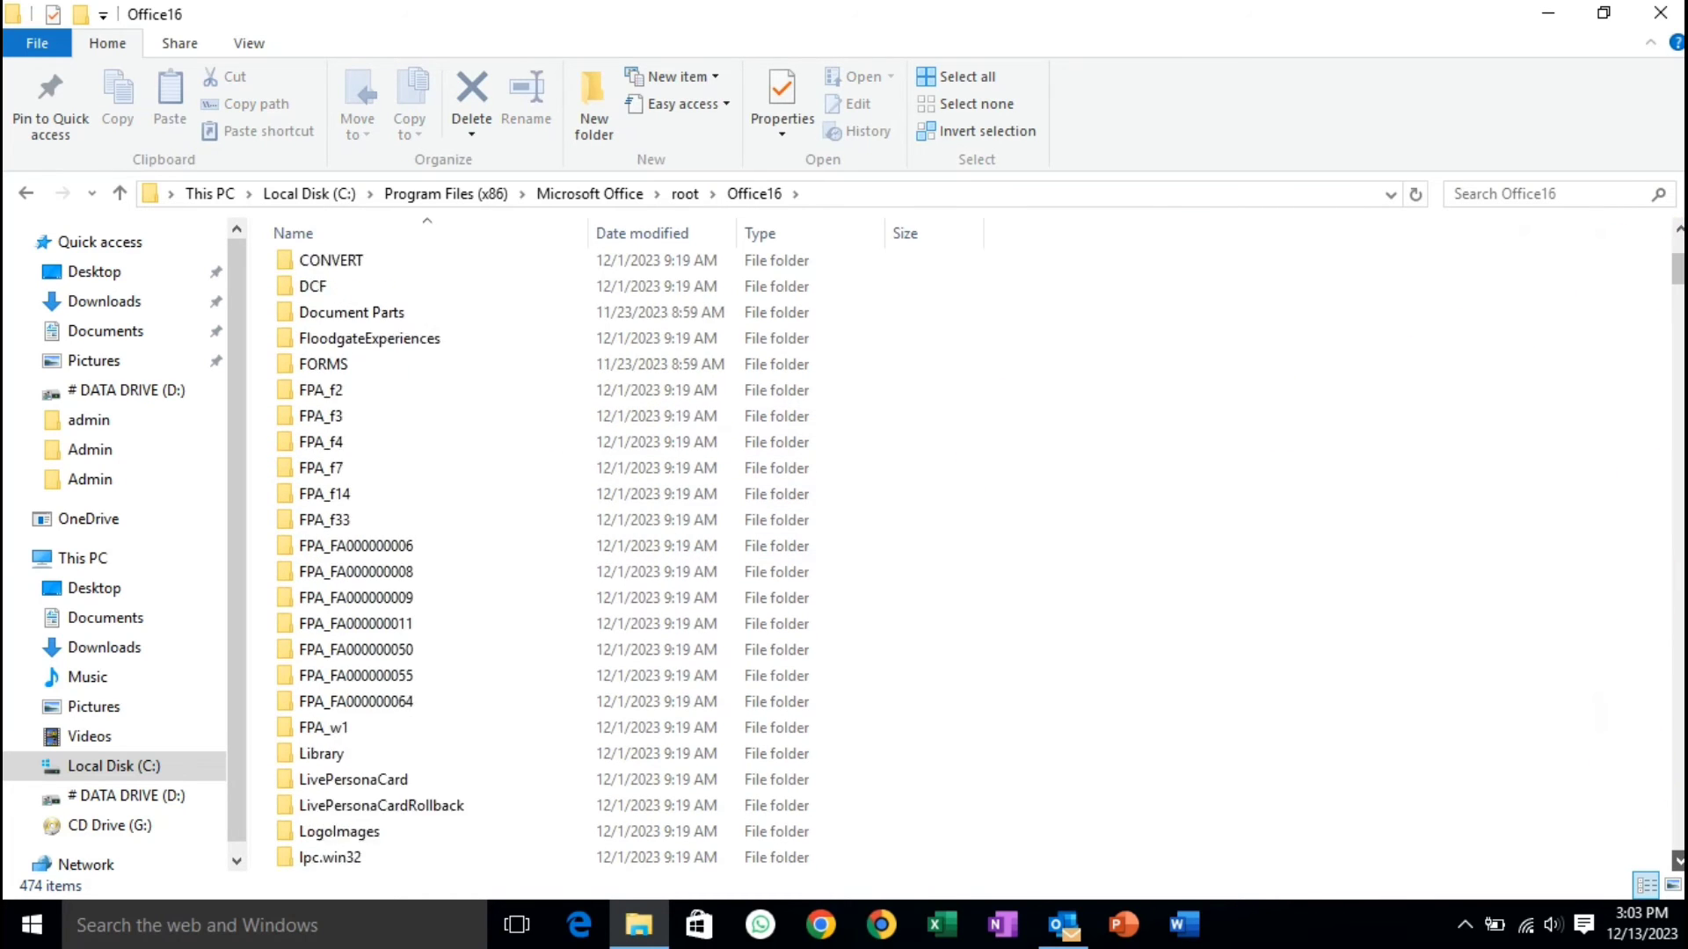
scroll(1677, 861, "down", 7)
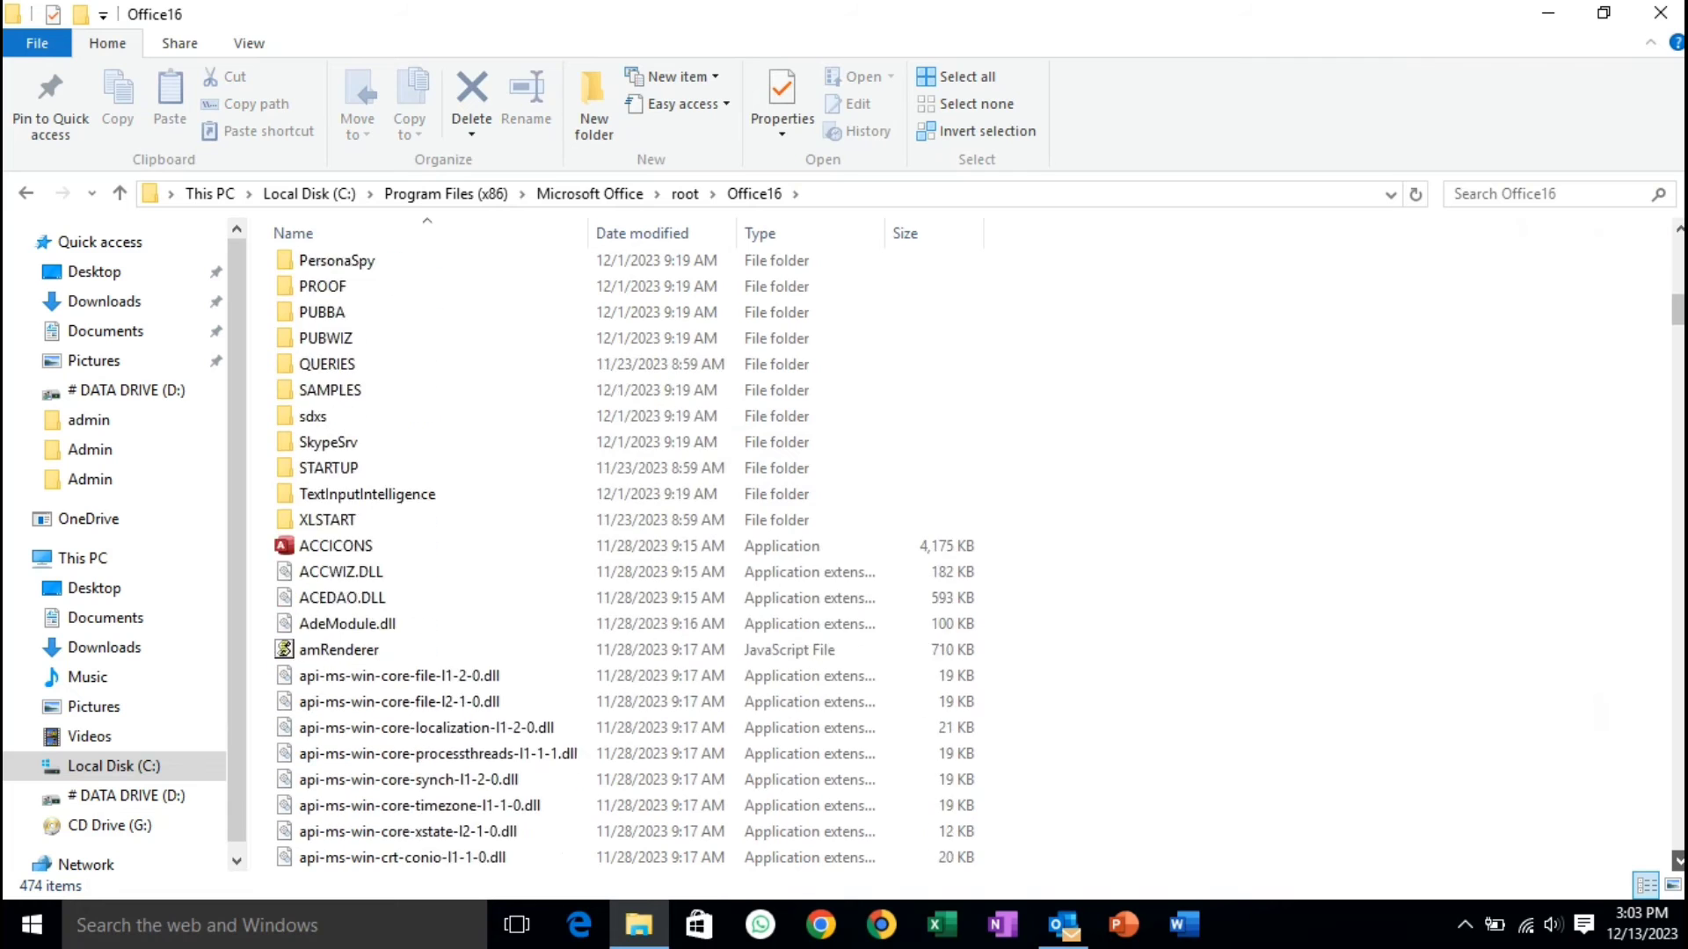
scroll(1677, 862, "down", 9)
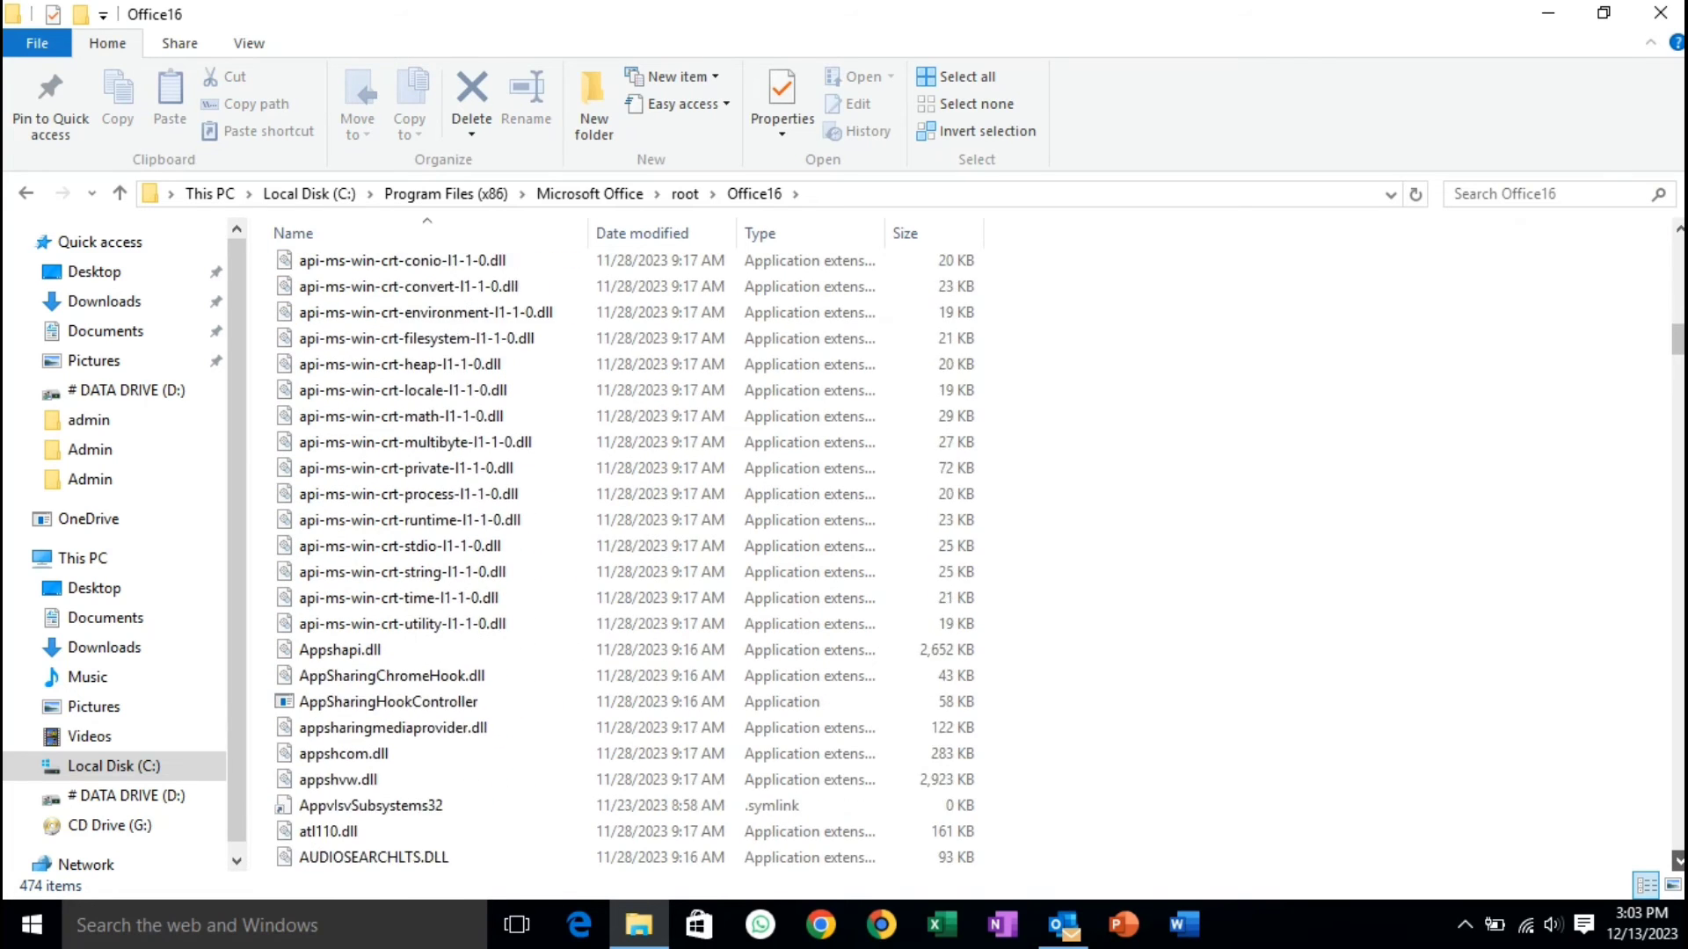
scroll(1677, 861, "down", 10)
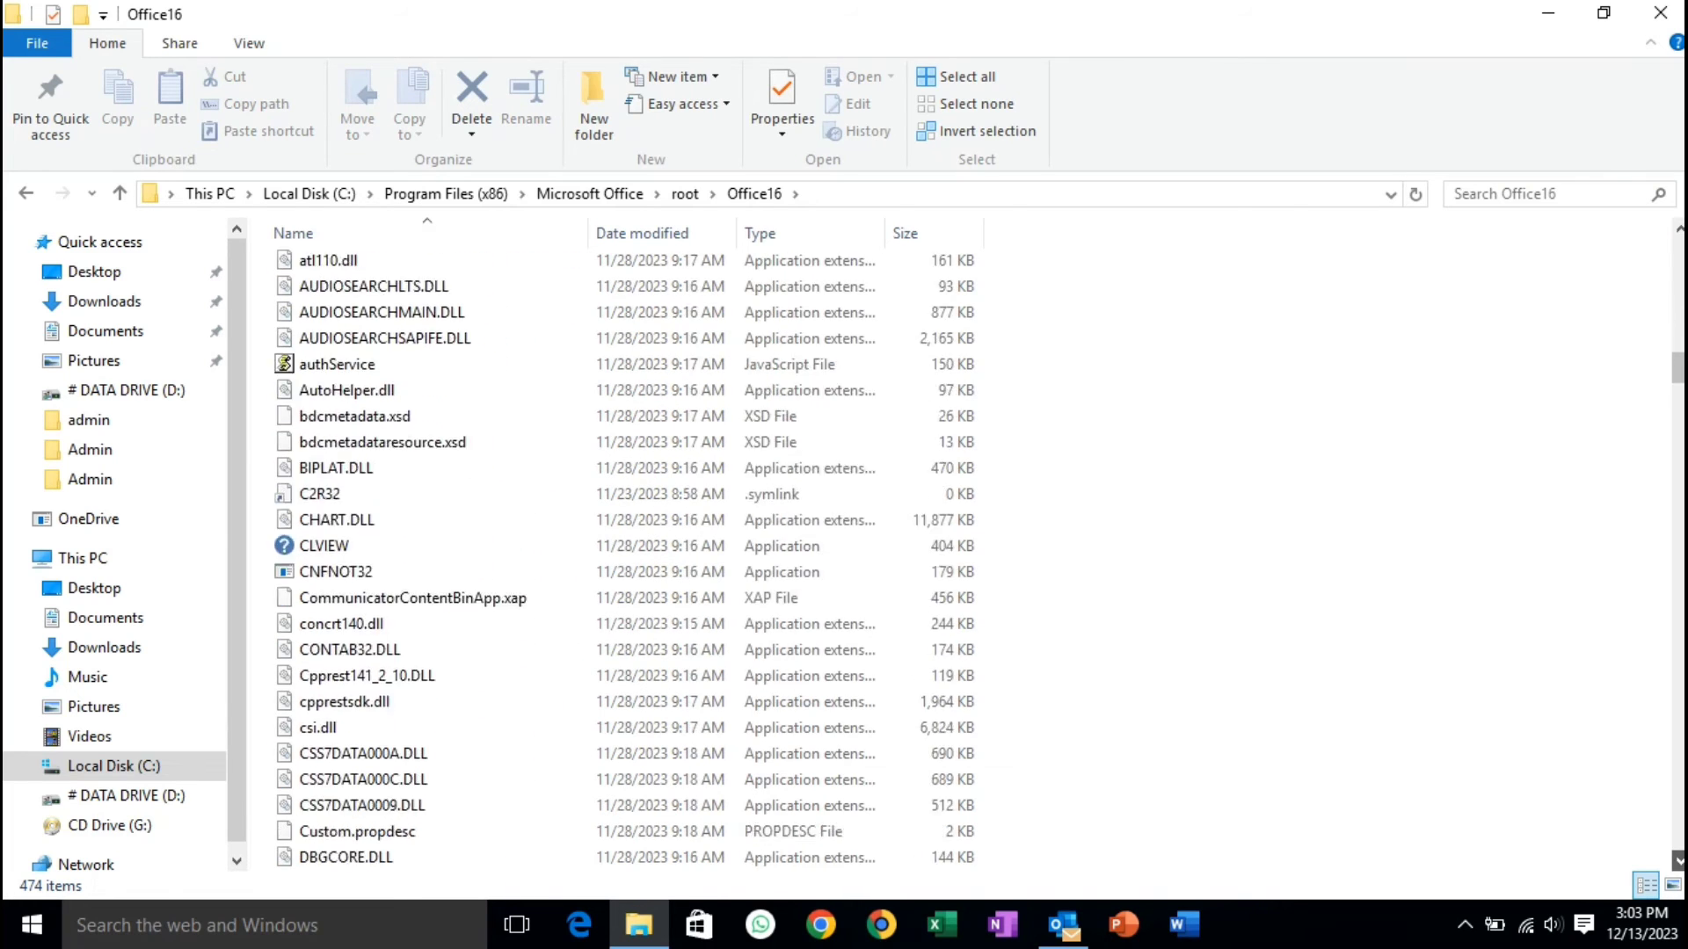
scroll(1677, 862, "down", 7)
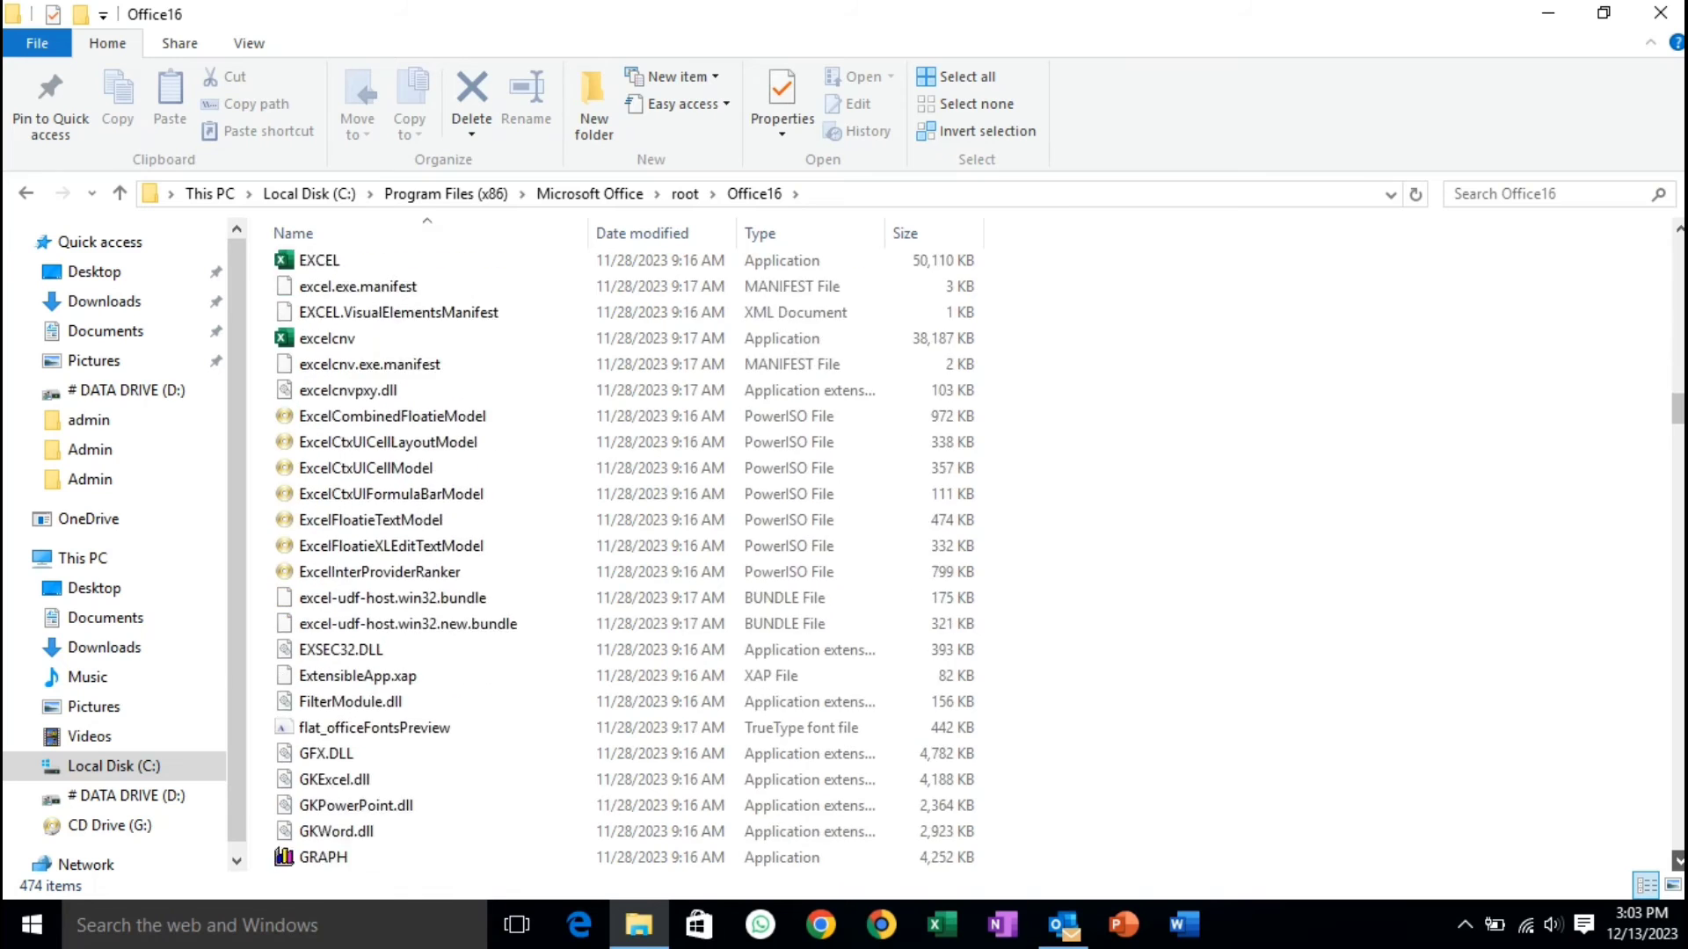
scroll(1677, 862, "down", 7)
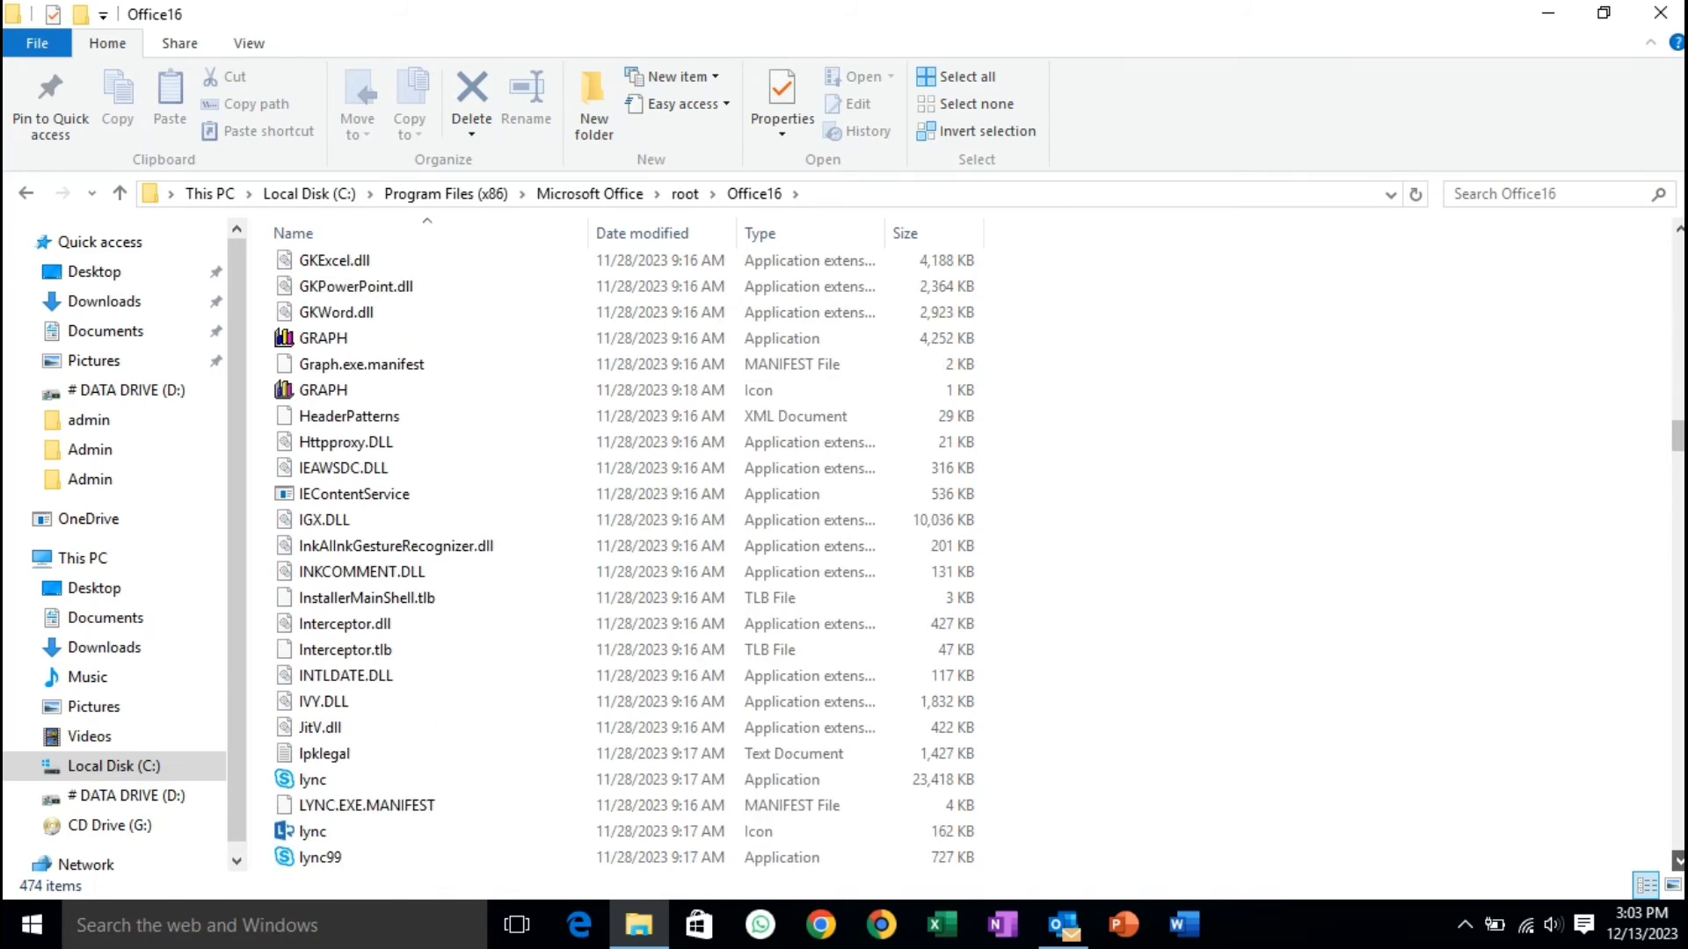
scroll(1677, 861, "down", 7)
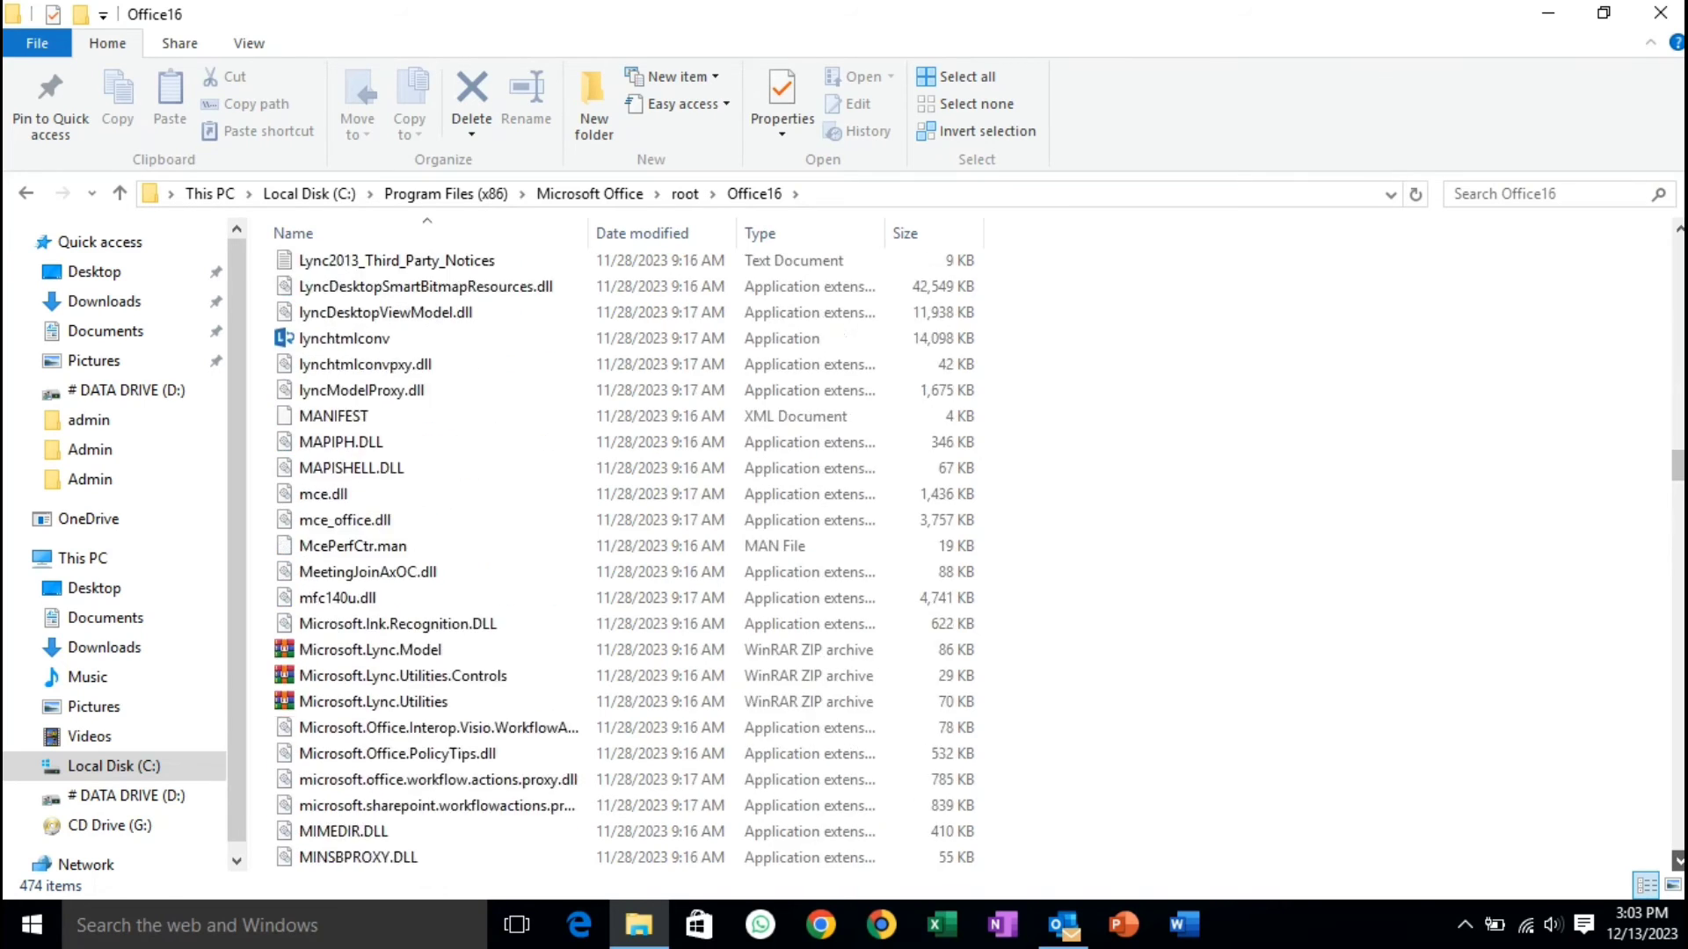
scroll(1677, 861, "down", 10)
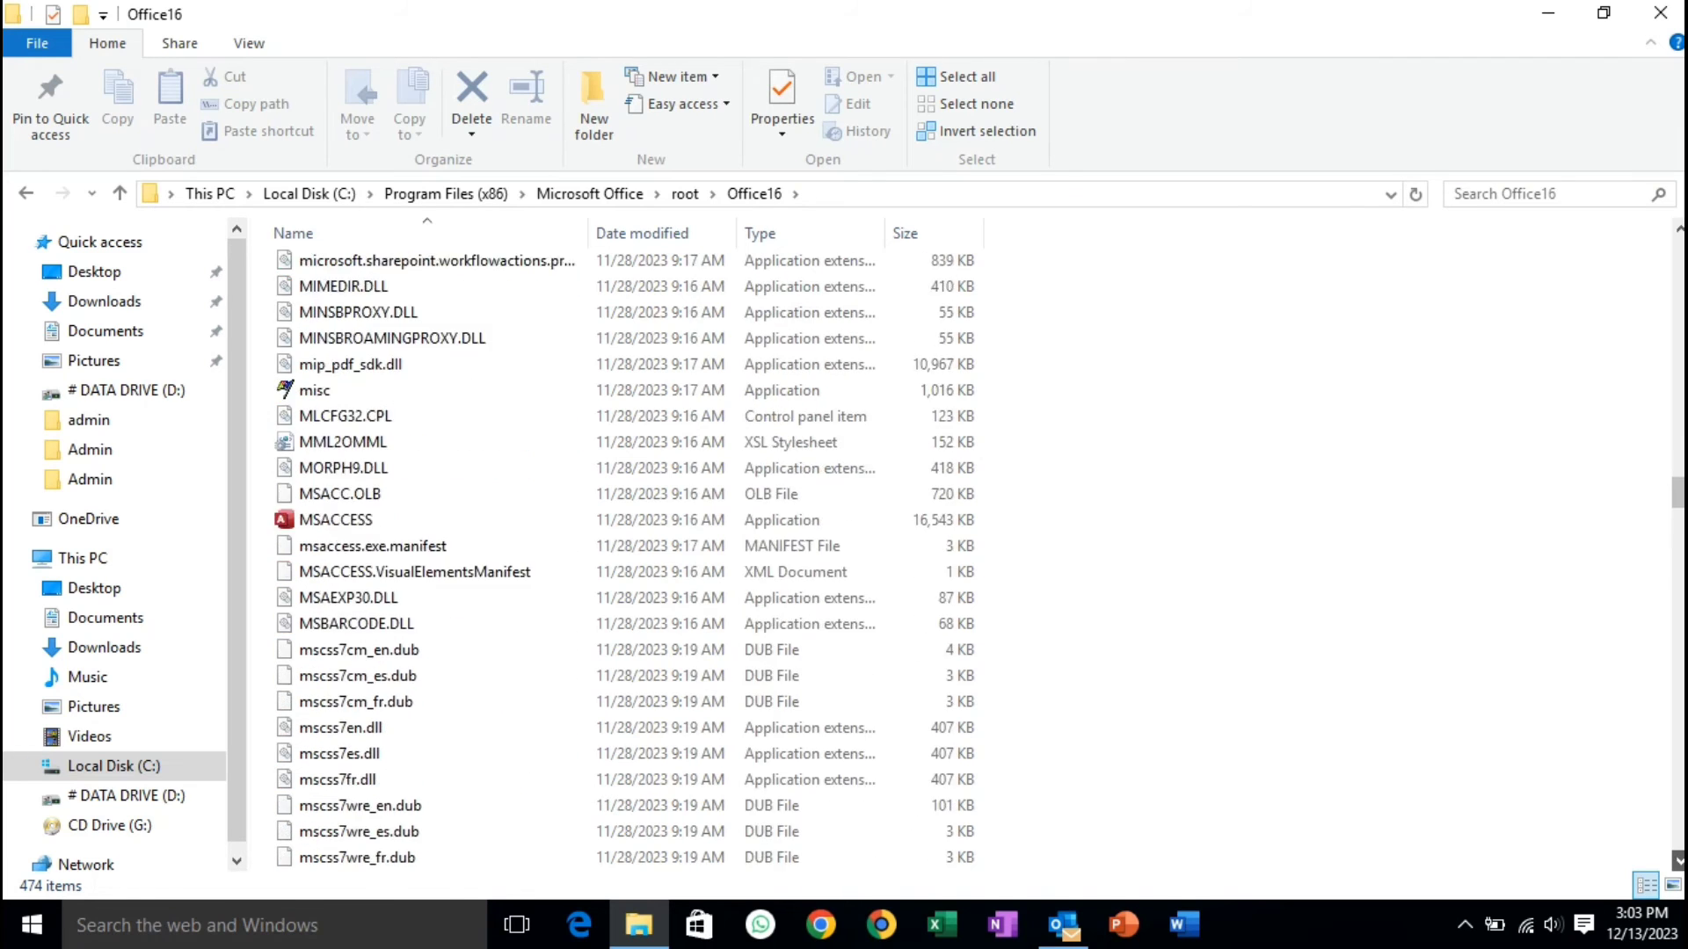
scroll(1677, 861, "down", 6)
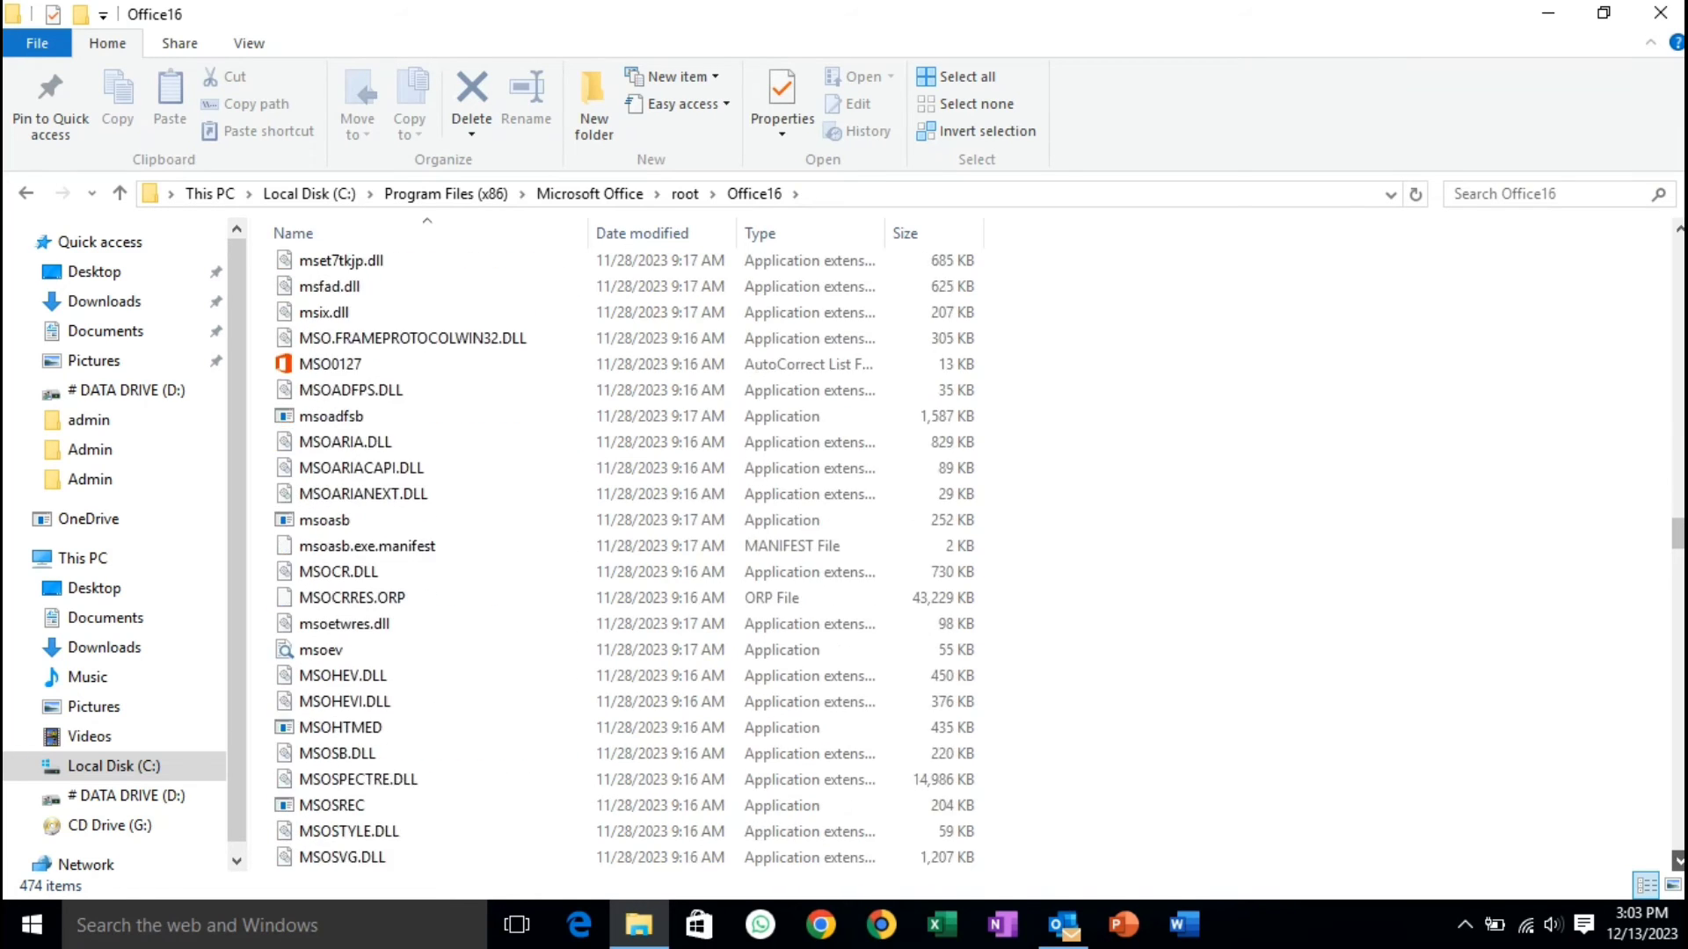
scroll(1677, 861, "down", 10)
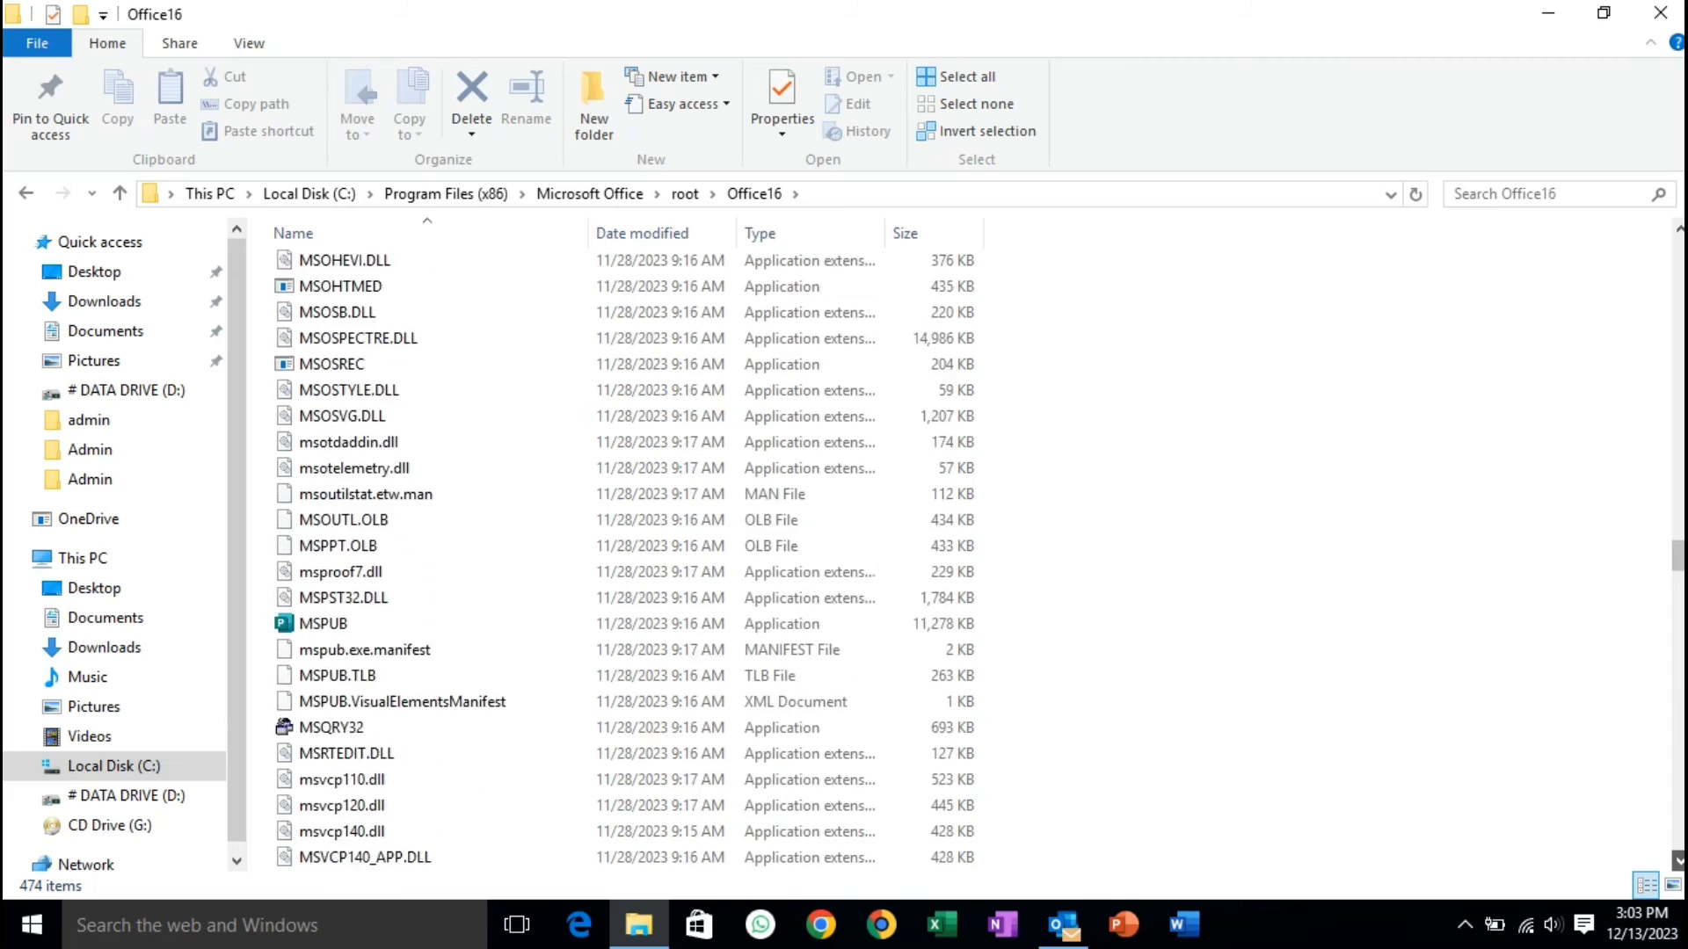
scroll(1677, 862, "down", 11)
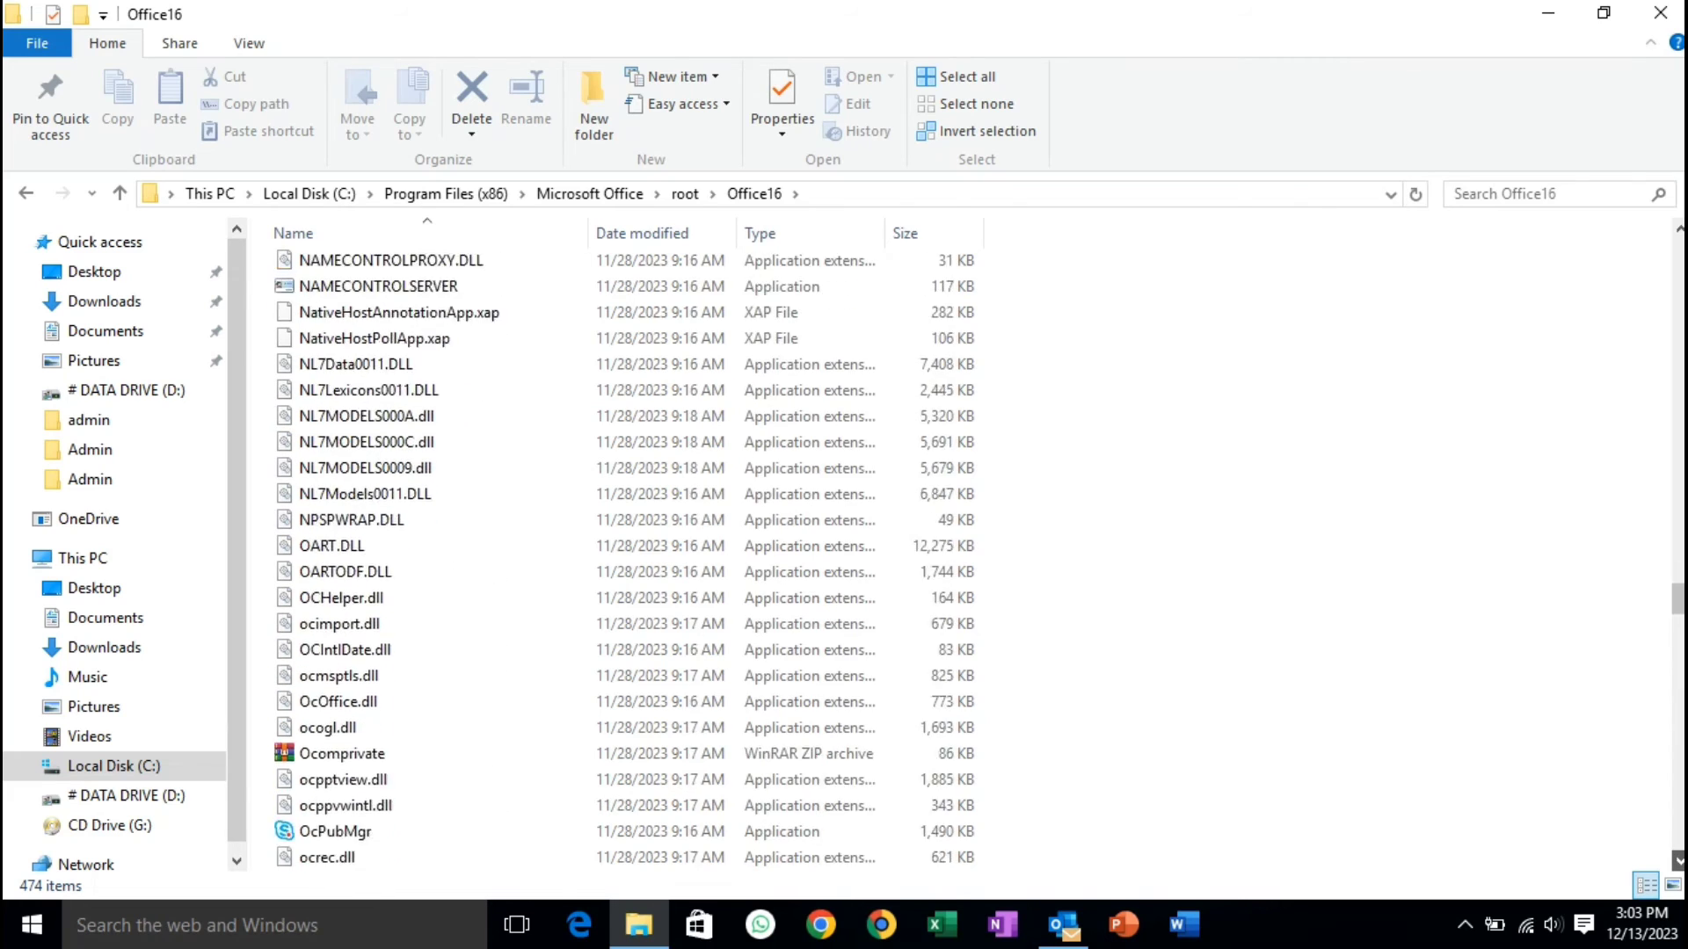
scroll(1677, 861, "down", 7)
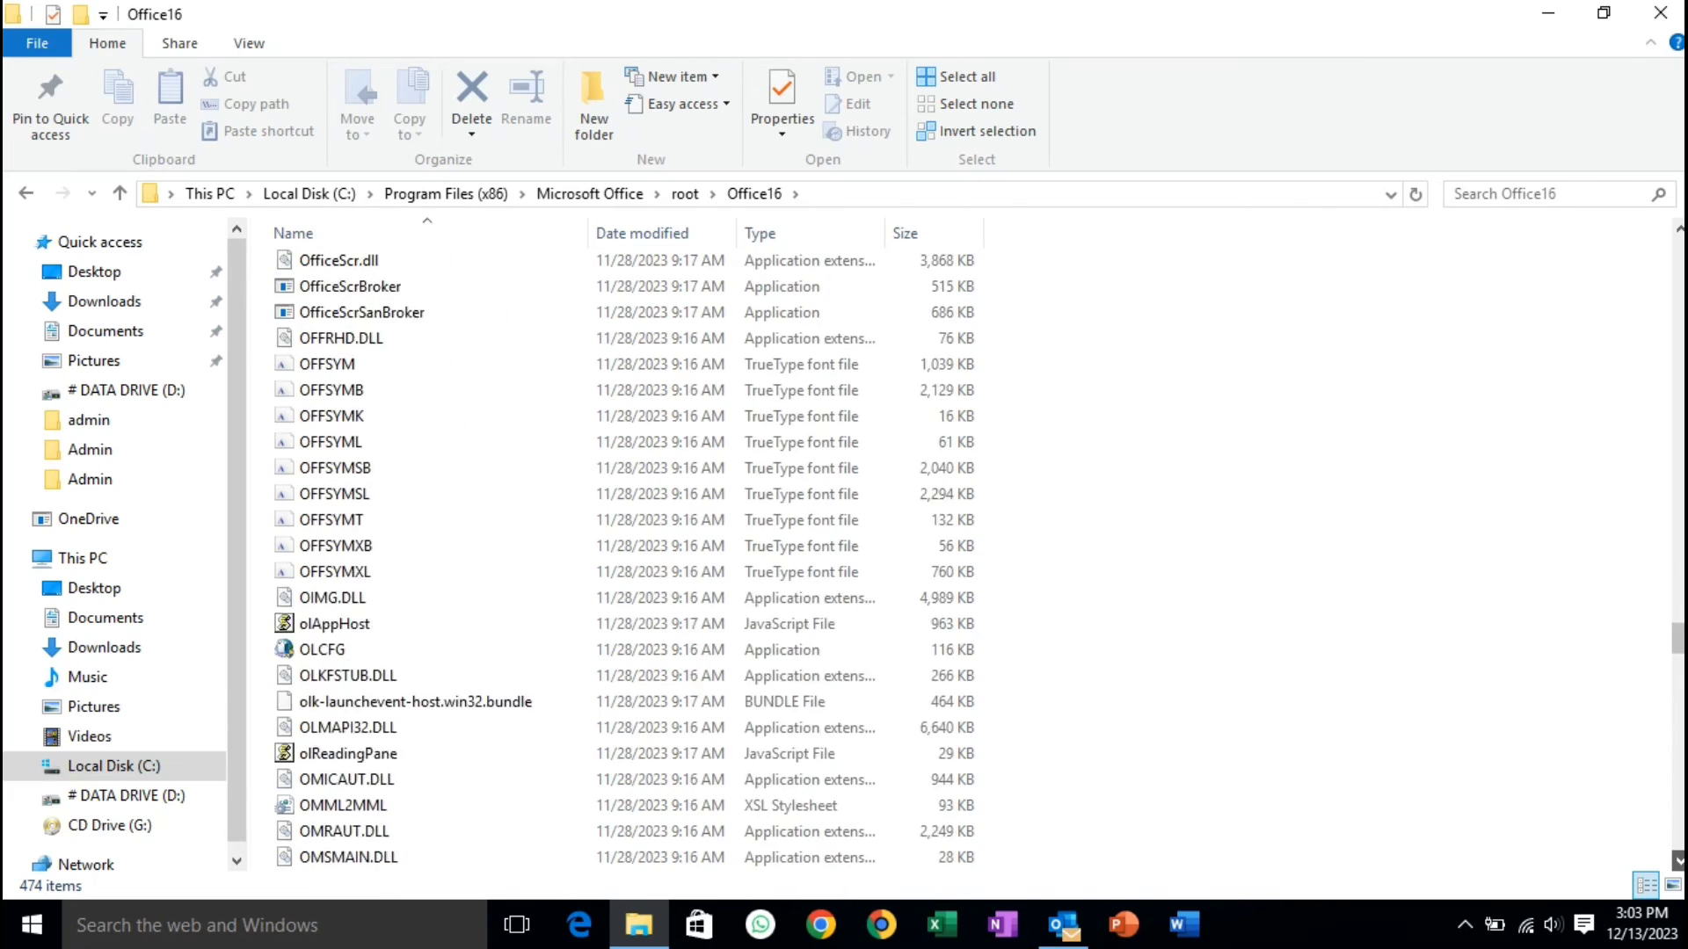
scroll(1677, 861, "down", 10)
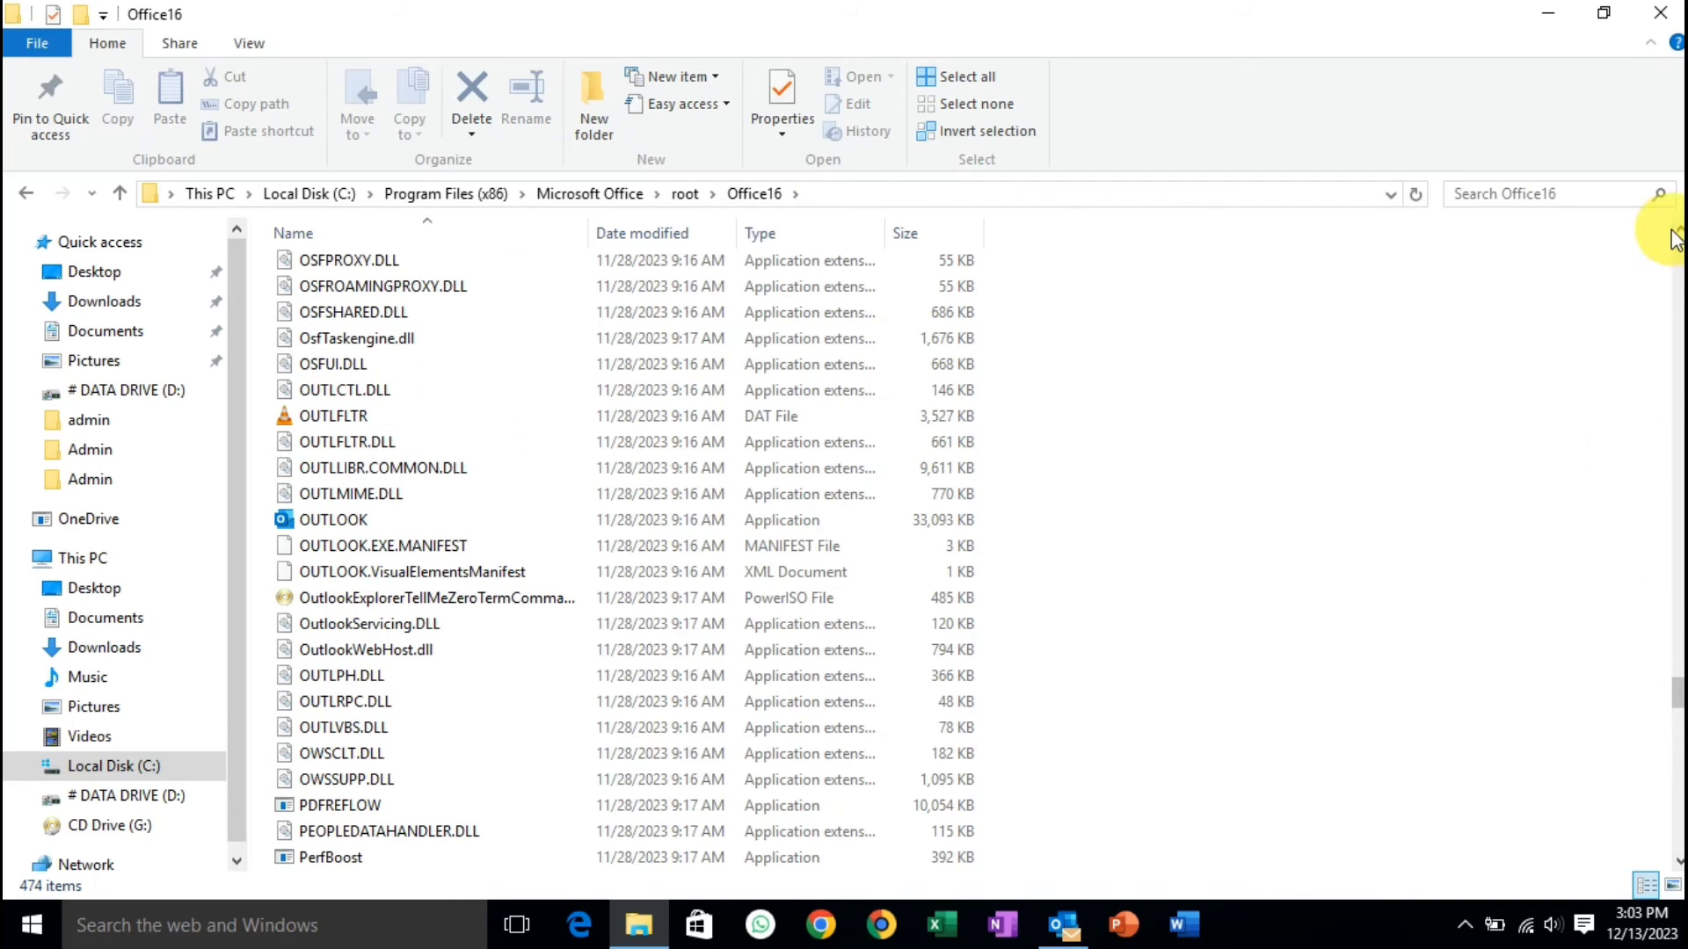
scroll(1677, 230, "up", 5)
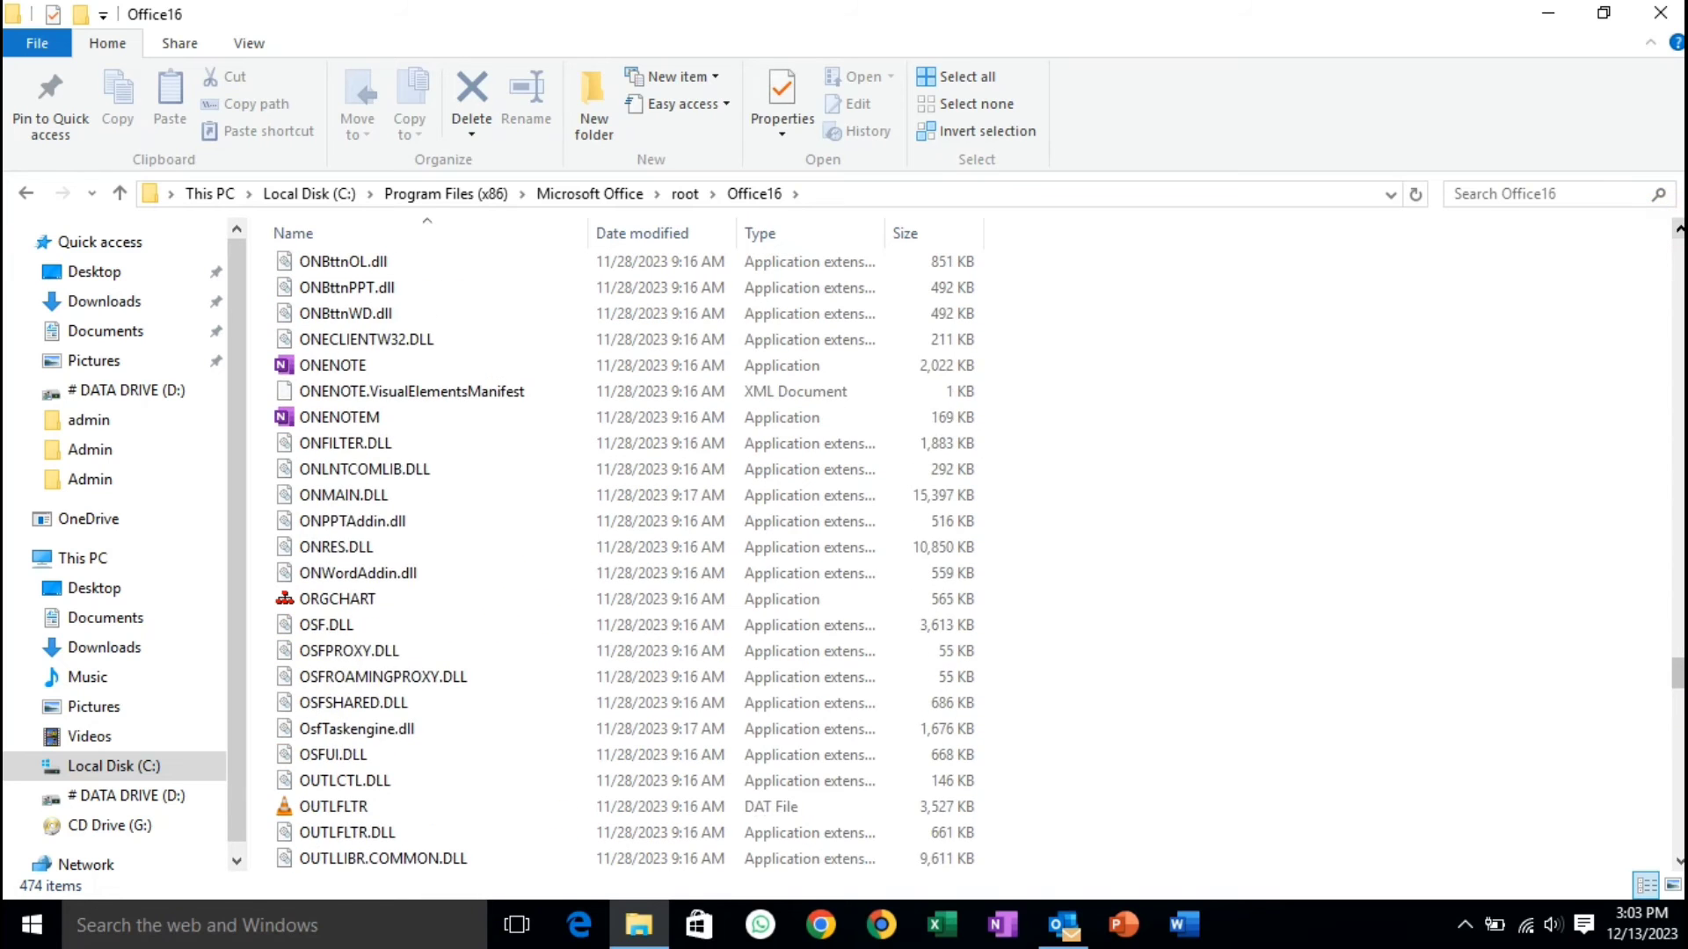
scroll(1677, 230, "up", 3)
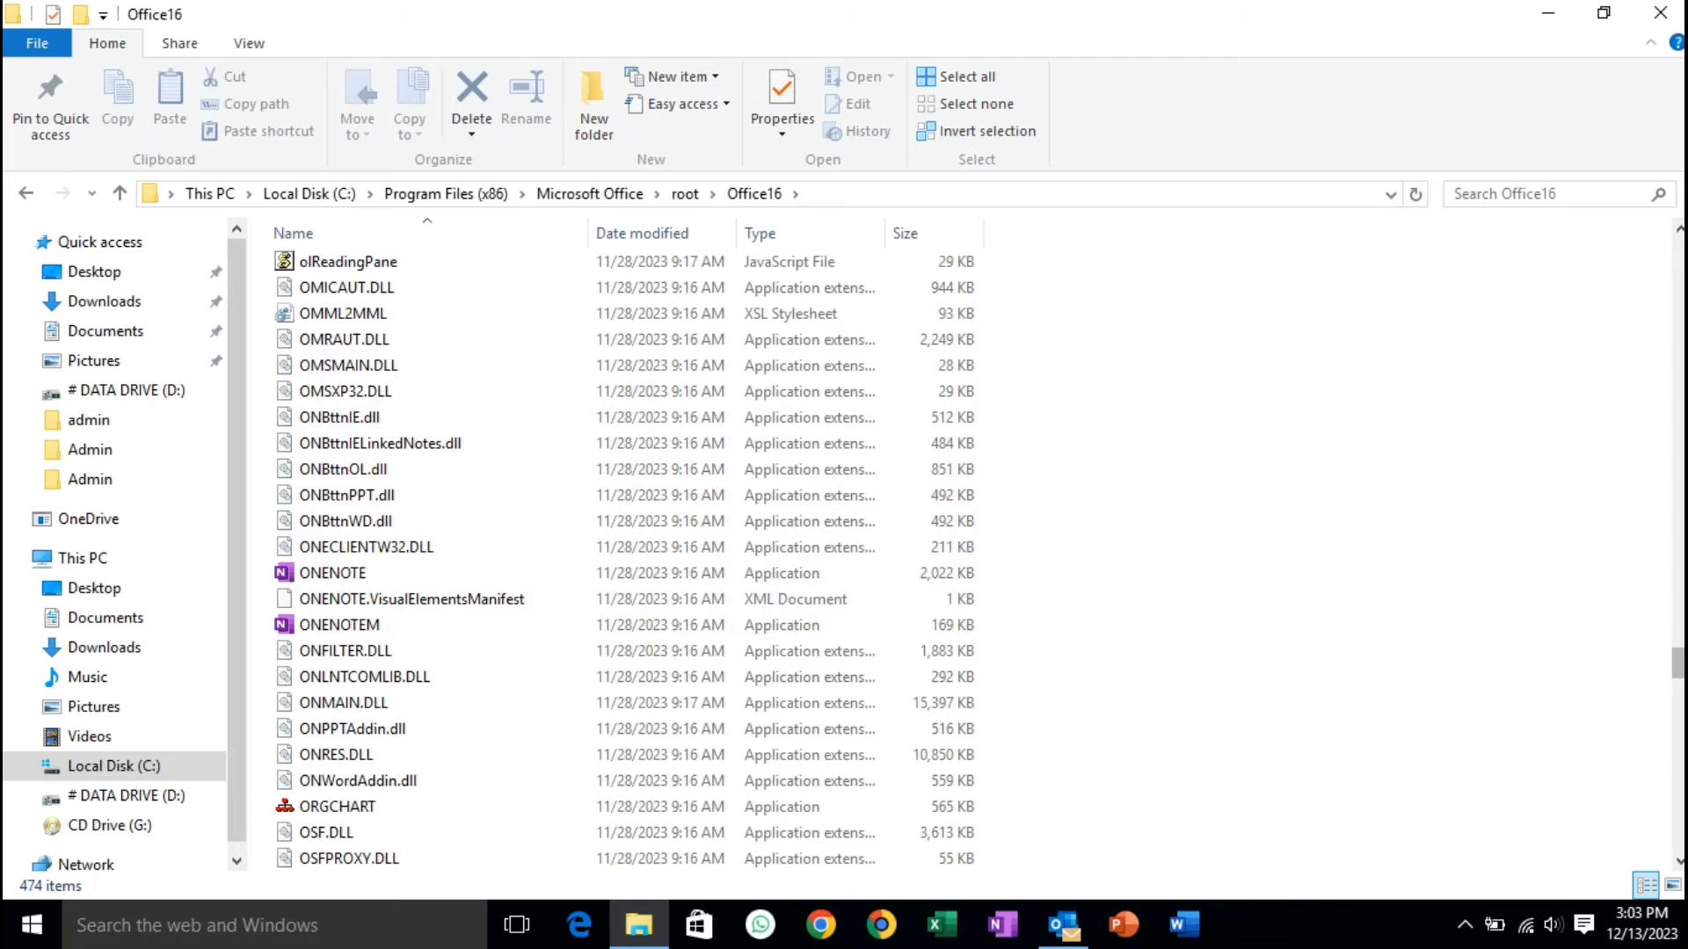
scroll(1679, 860, "down", 4)
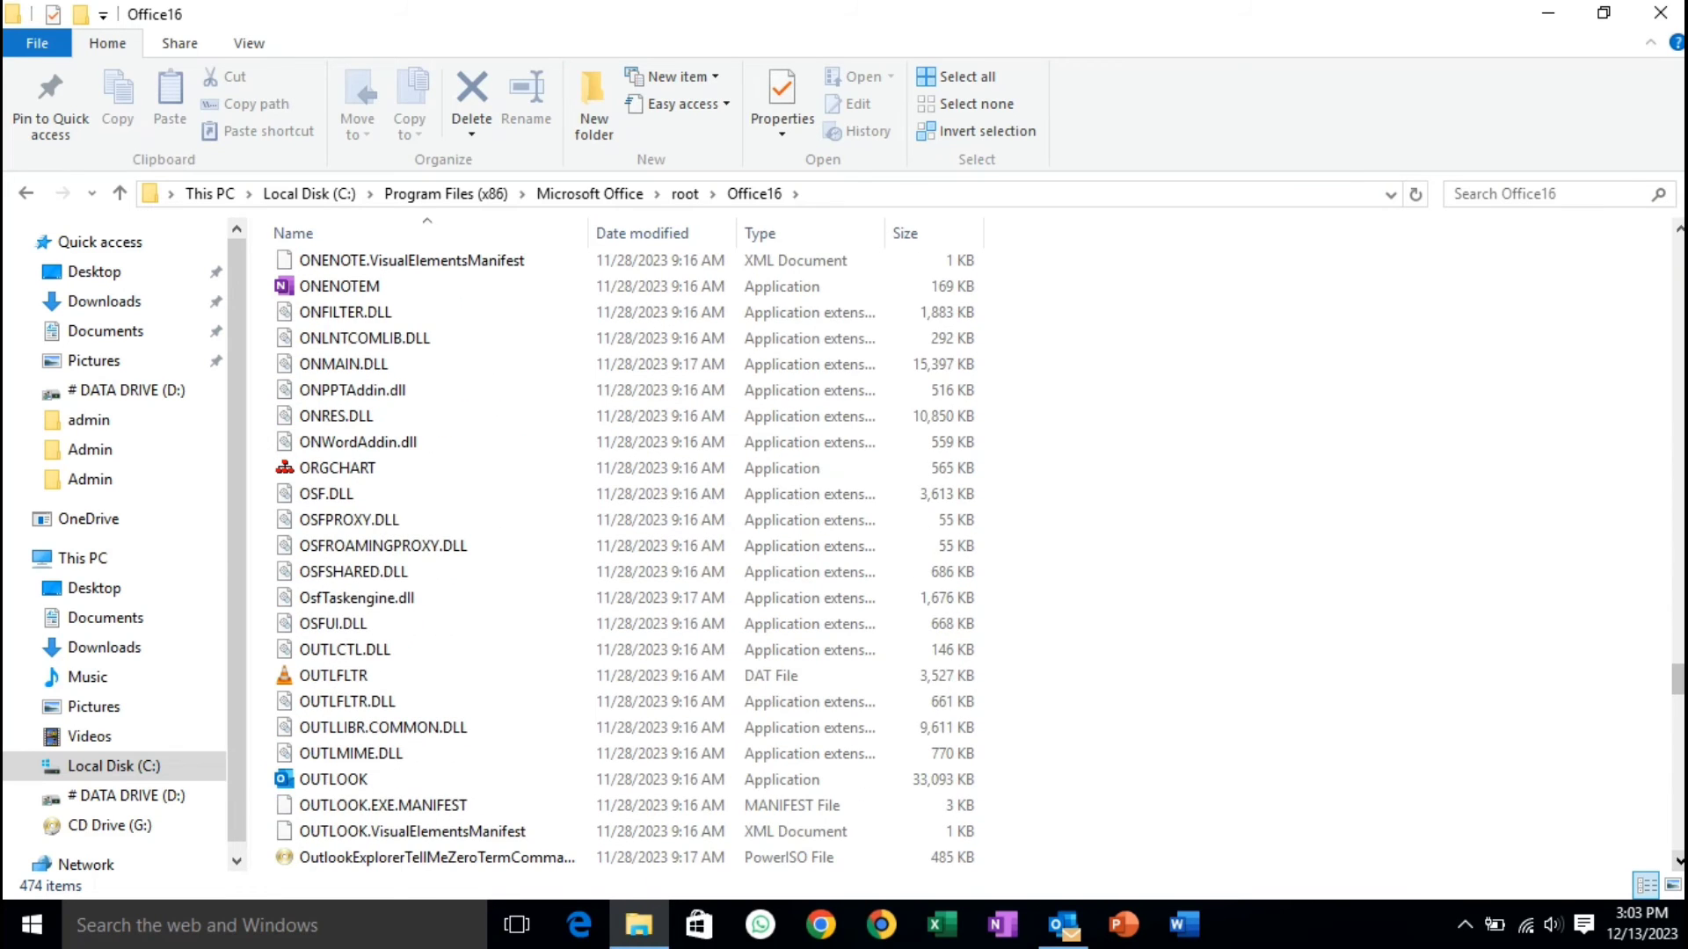
left_click(1679, 861)
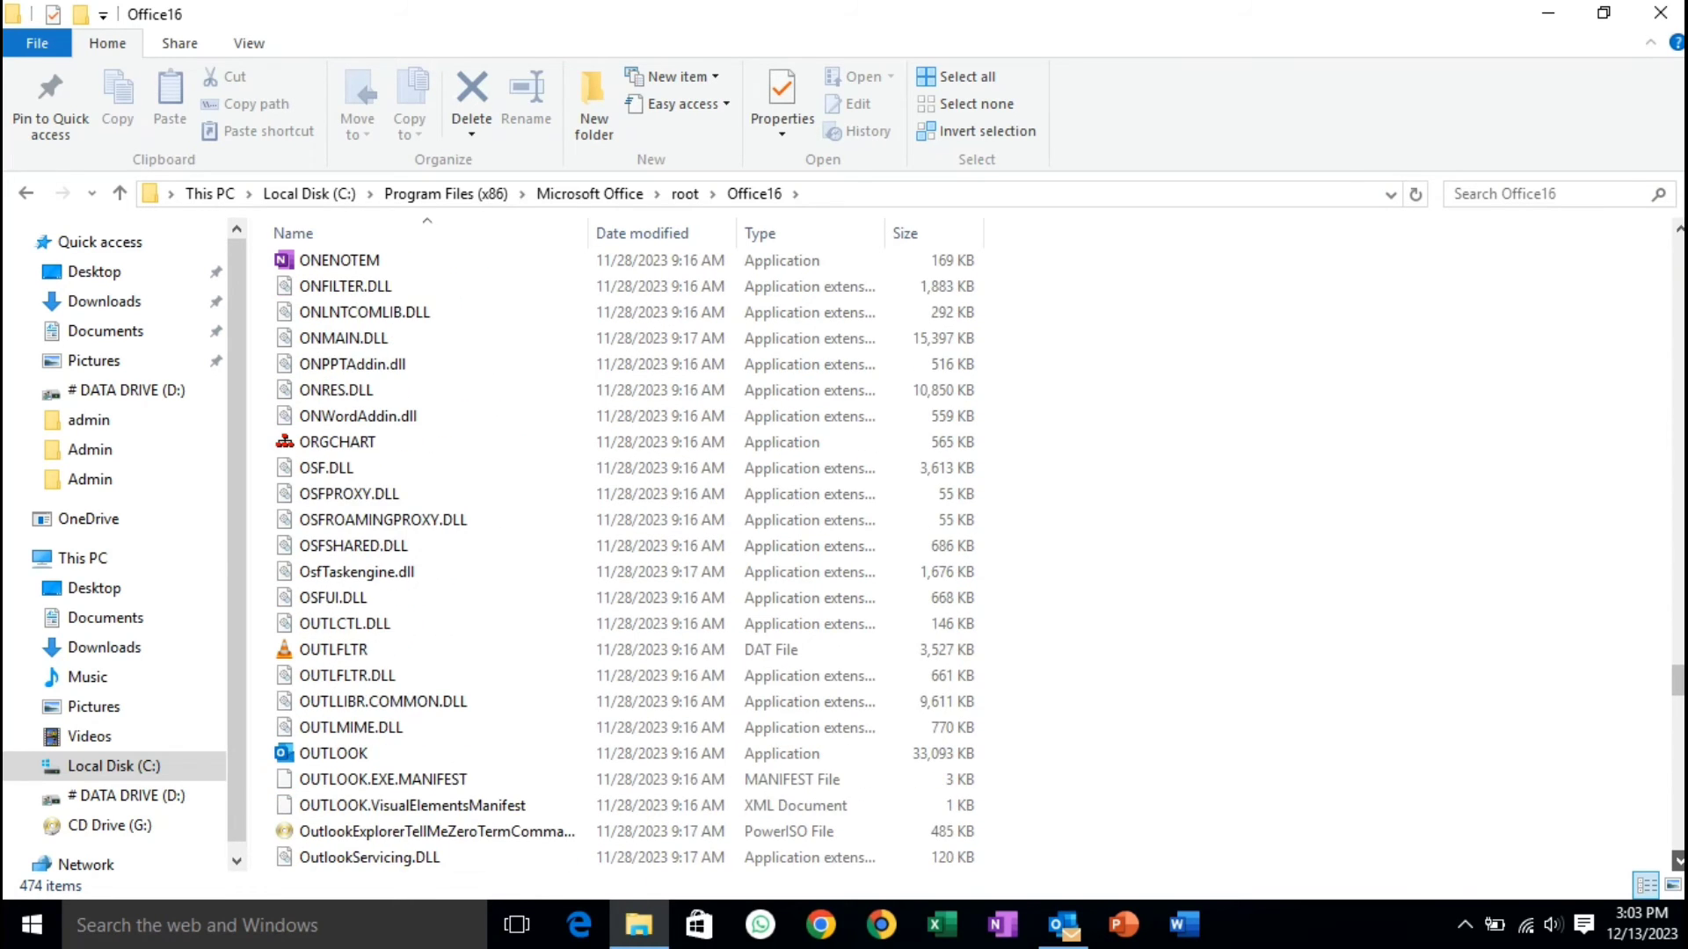
scroll(1679, 860, "down", 7)
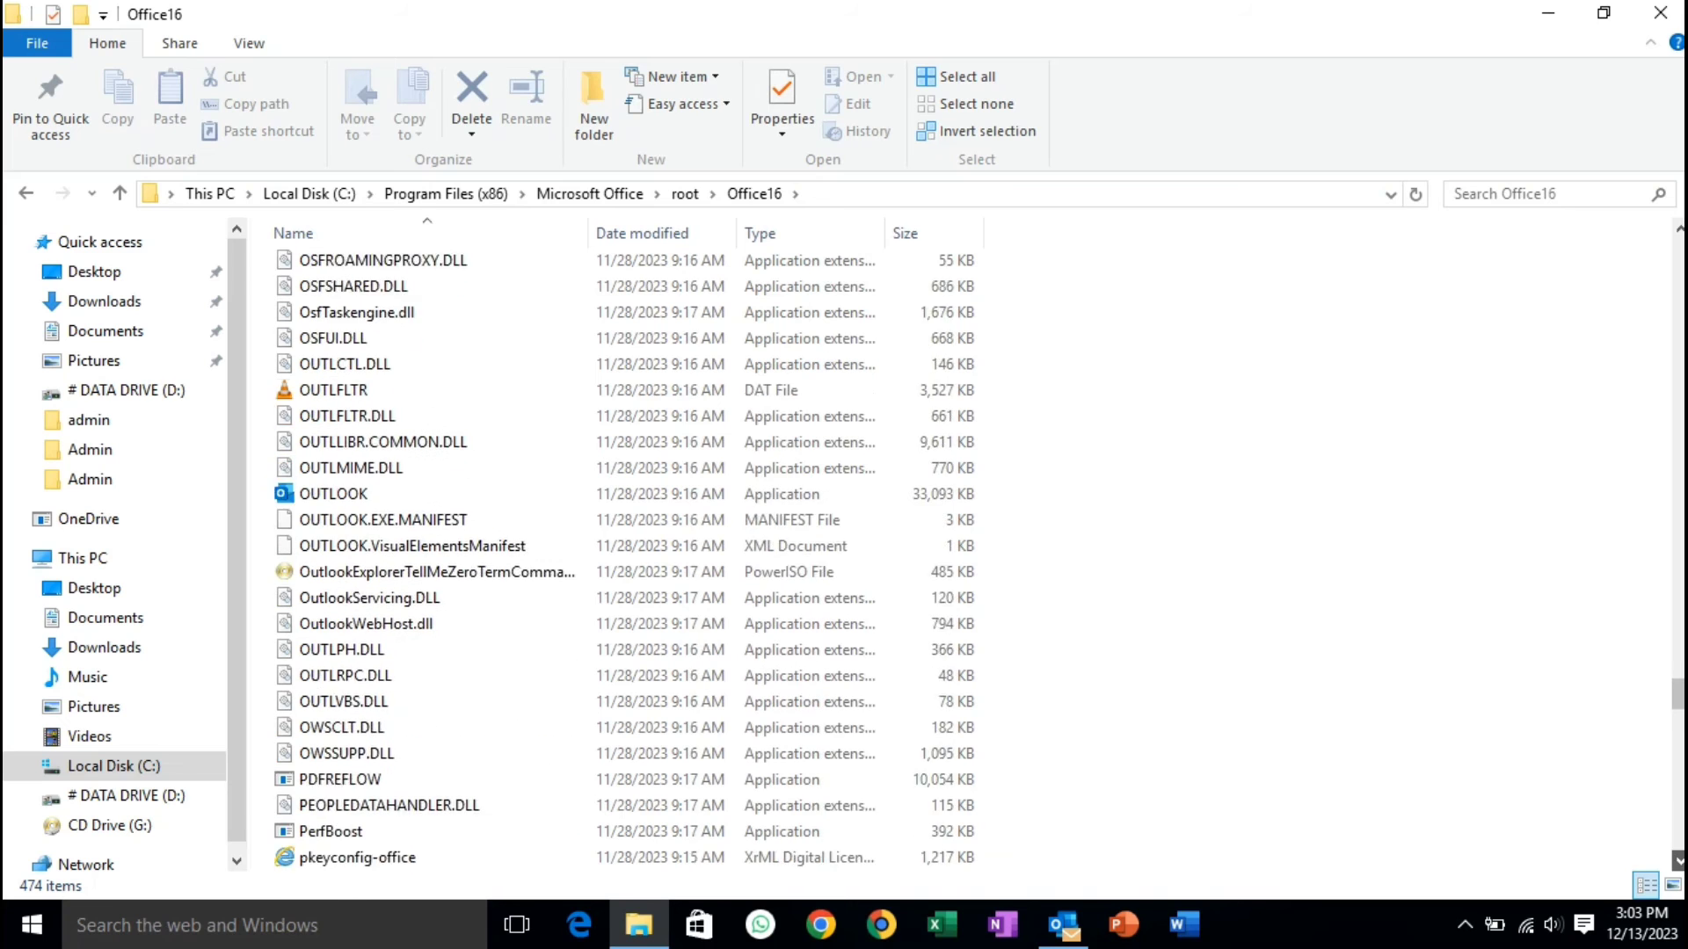
scroll(1679, 860, "down", 9)
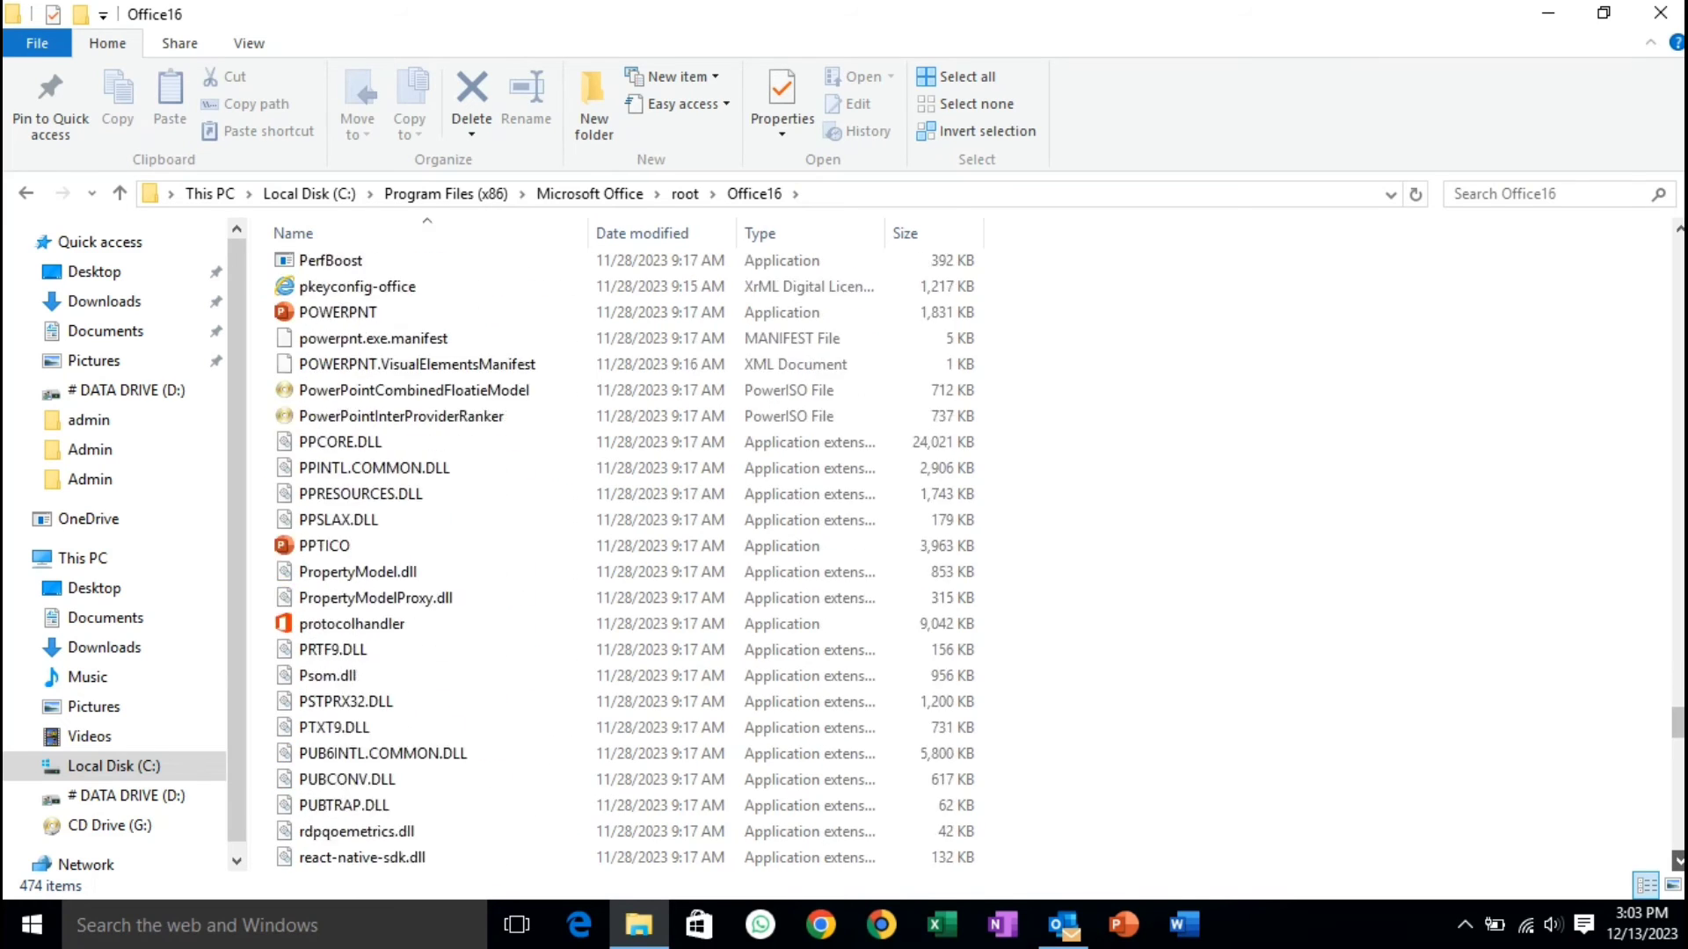
scroll(1679, 860, "down", 5)
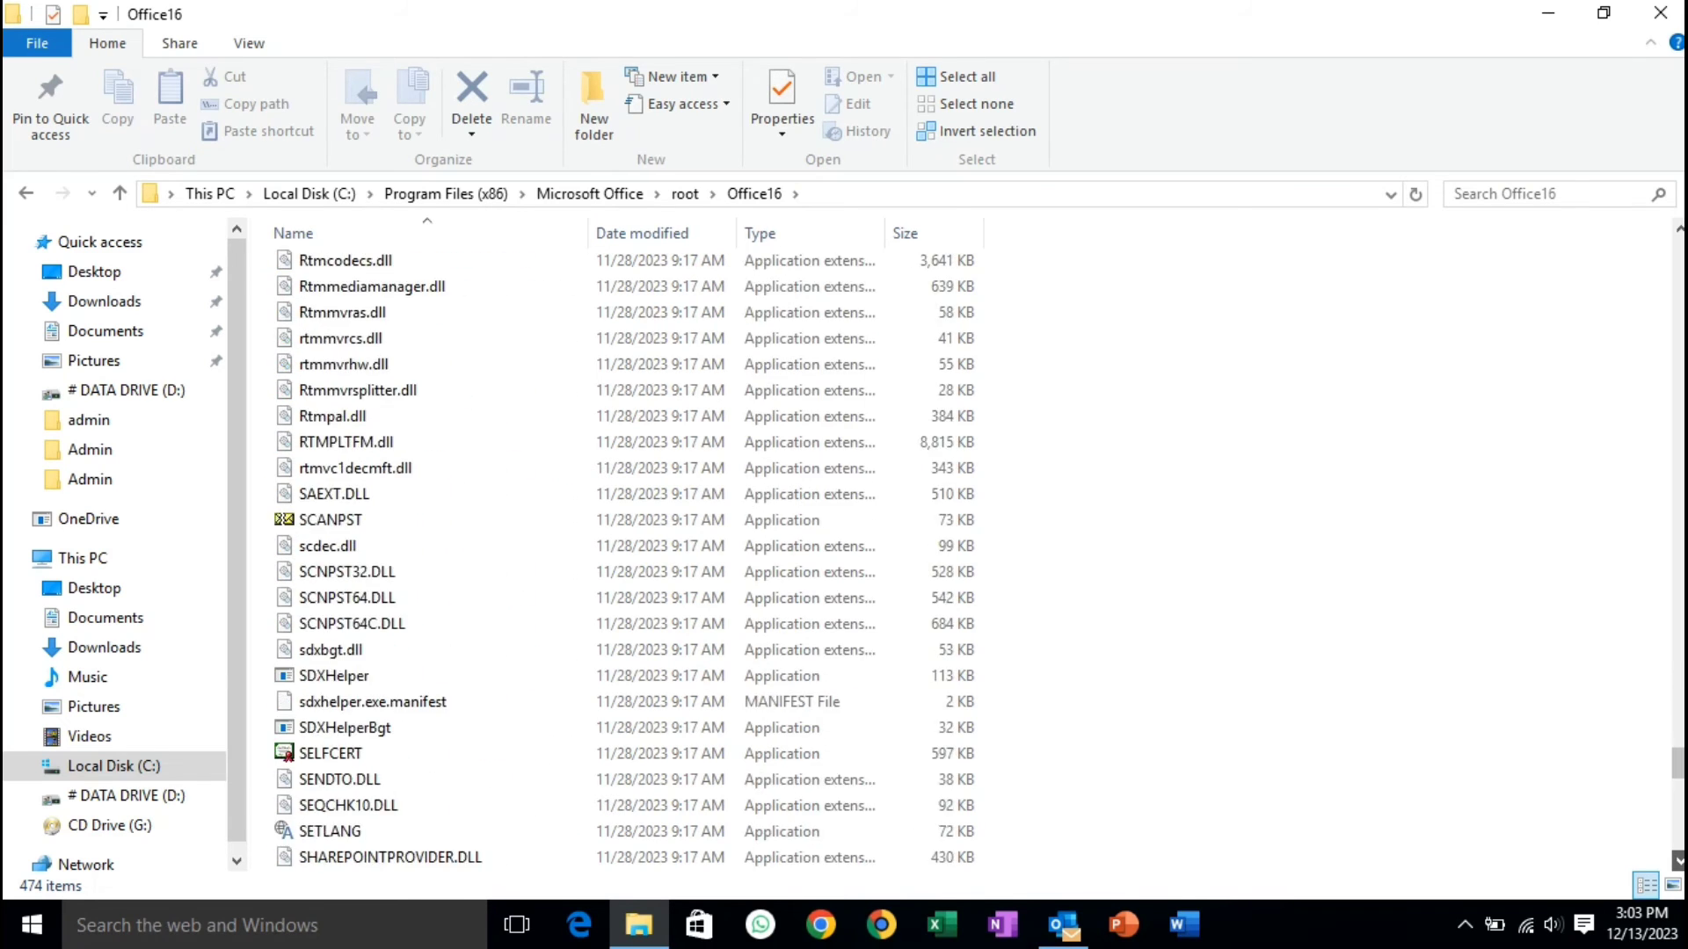
left_click(334, 521)
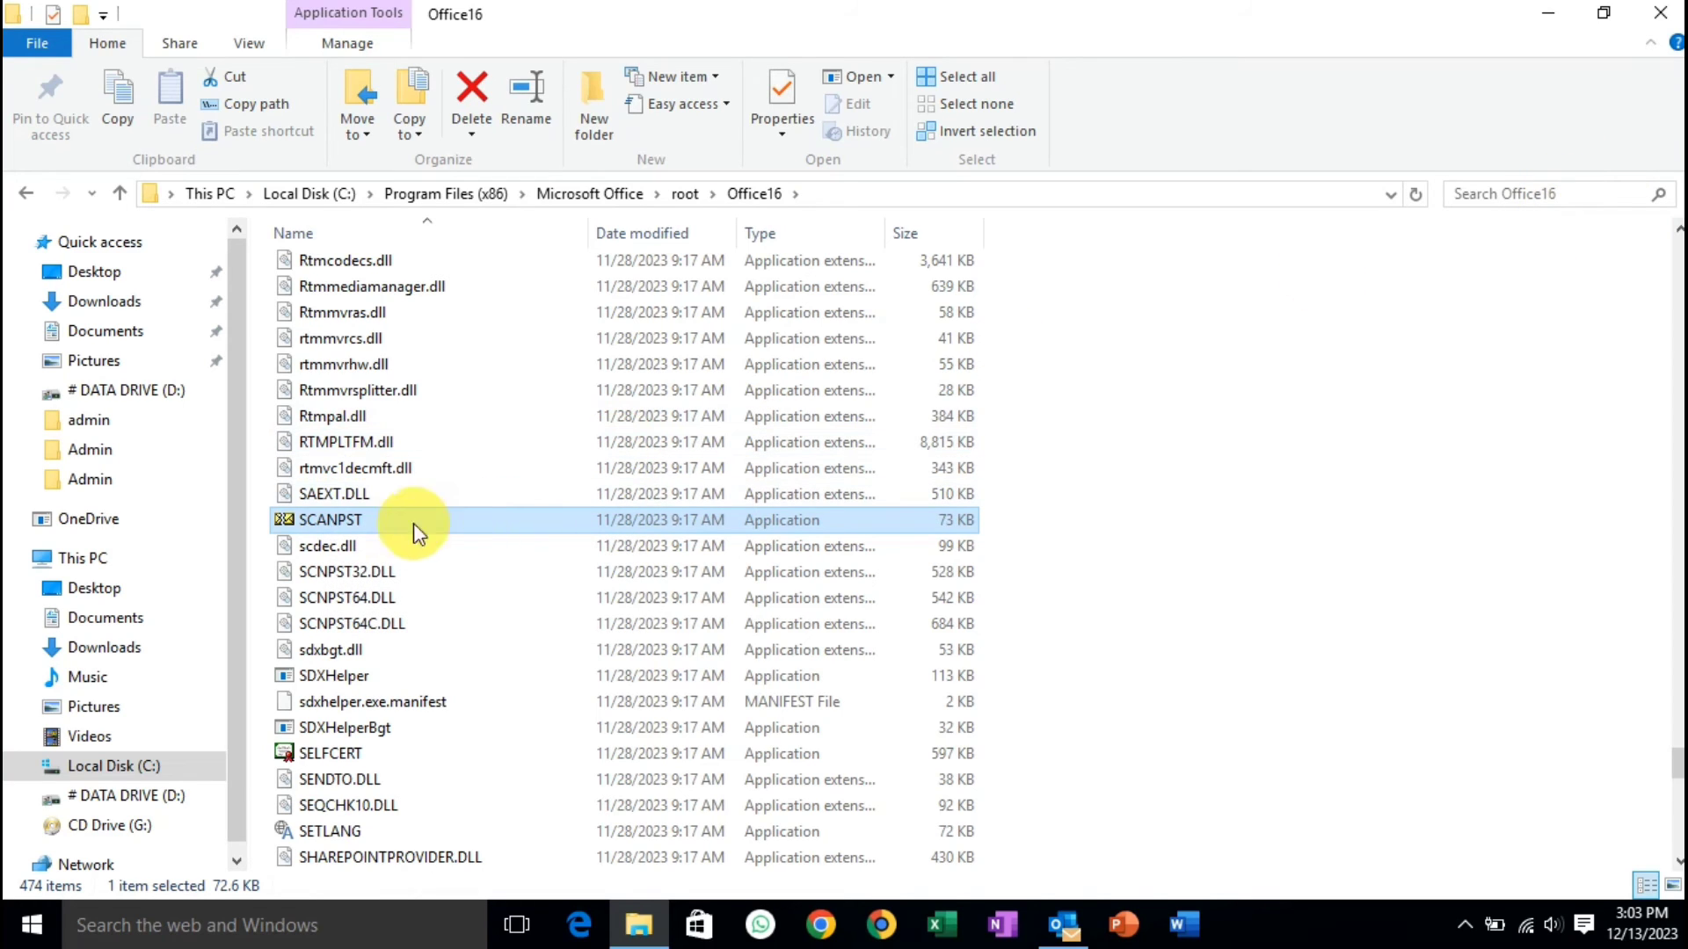
mouse_move(340, 519)
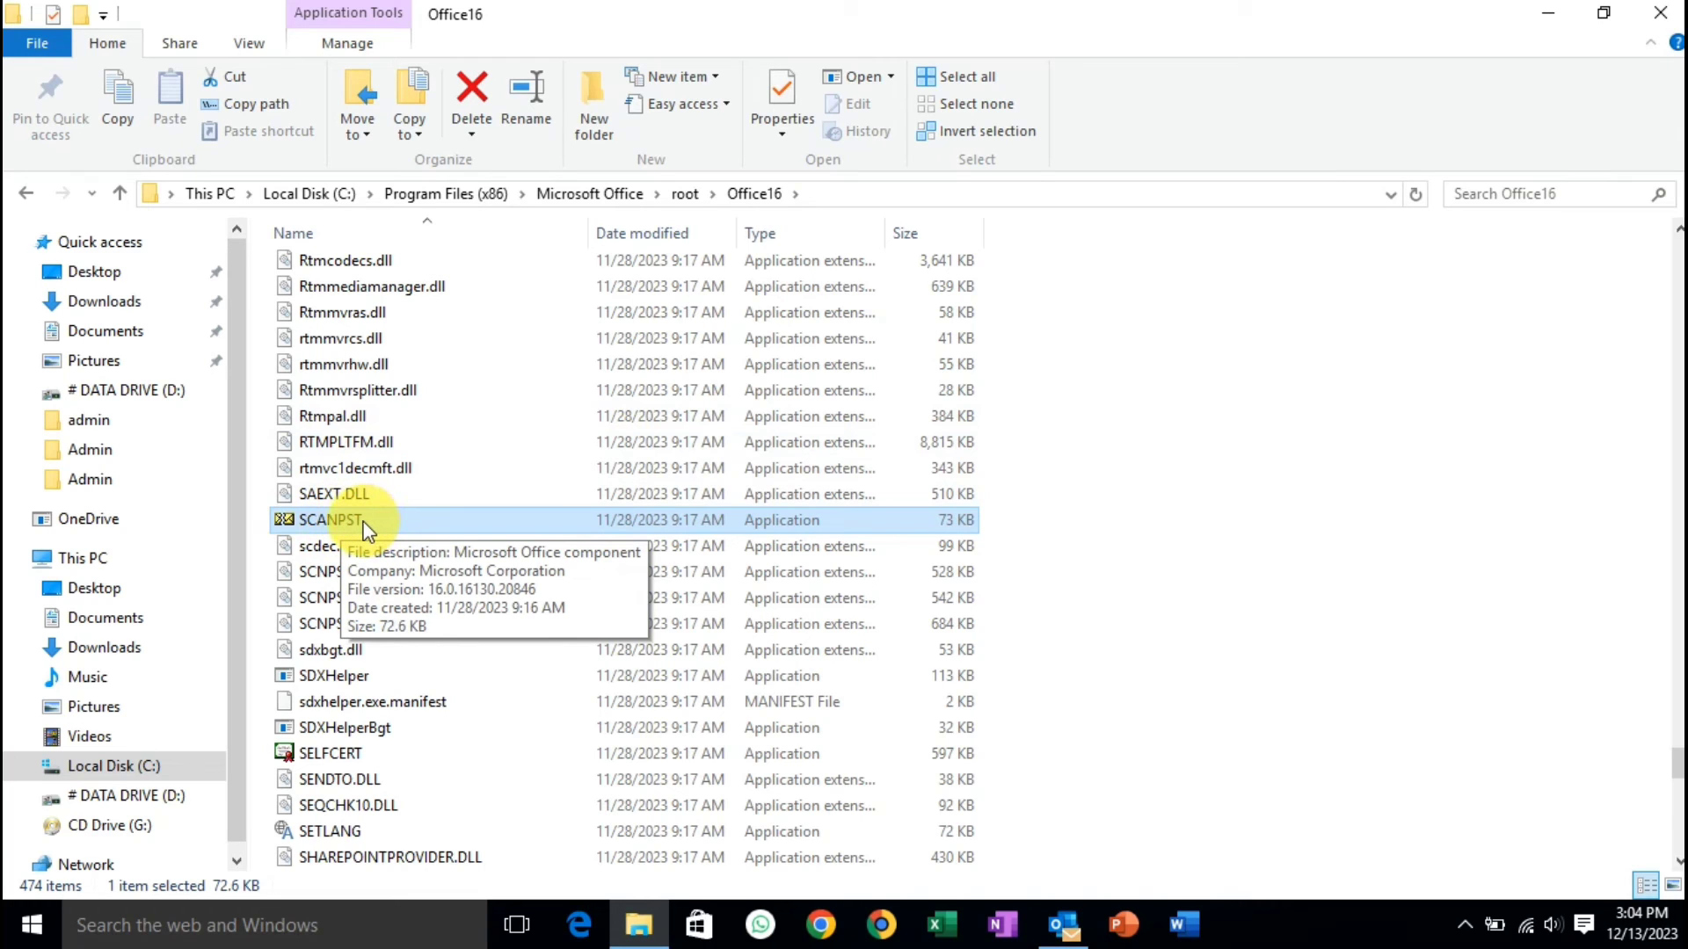
double_click(360, 519)
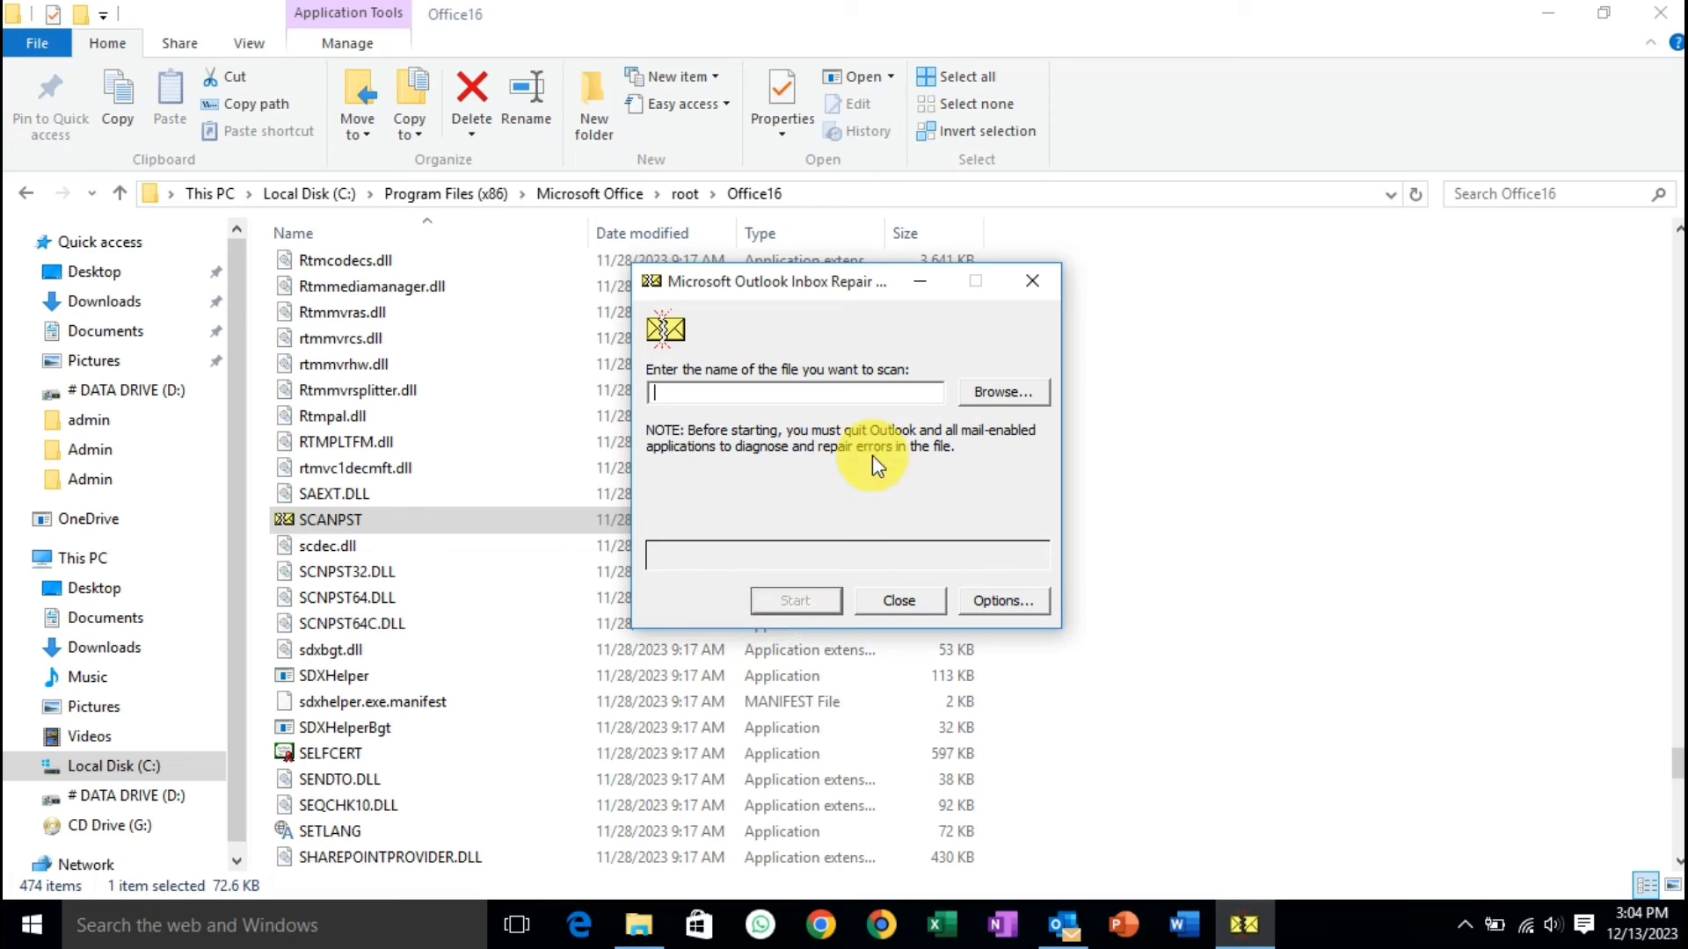
Choose the PST file named after the e-mail account, in the Outlook Files folder of Documents, as the file to scan
left_click(1009, 393)
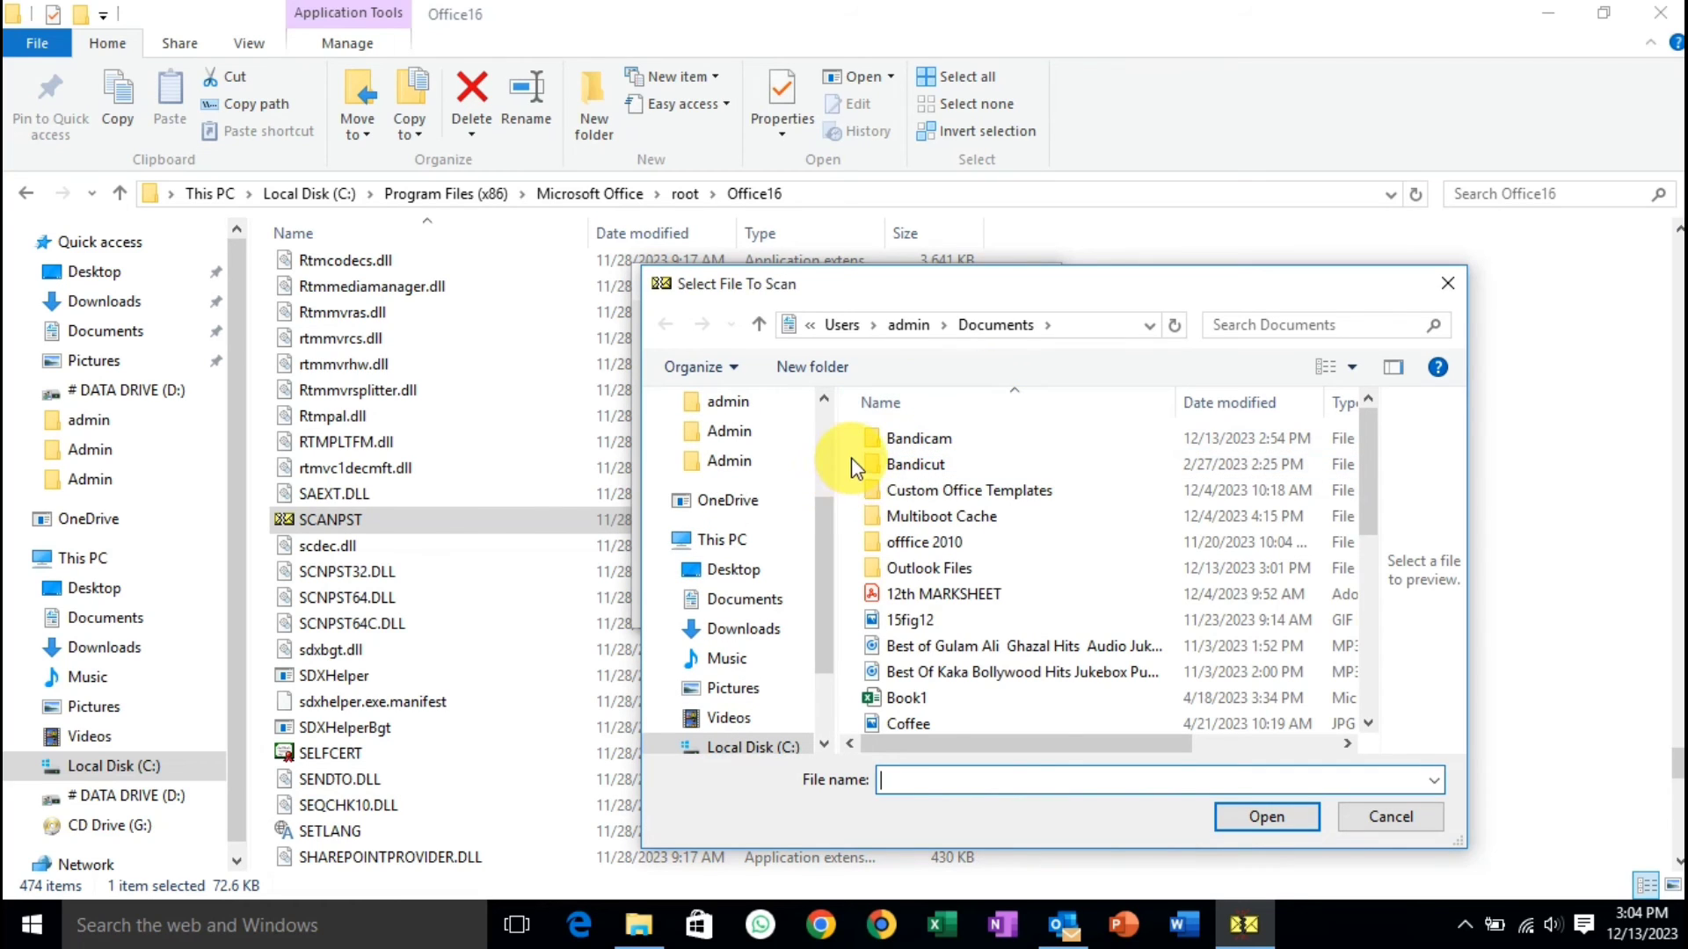
left_click_drag(814, 531, 835, 438)
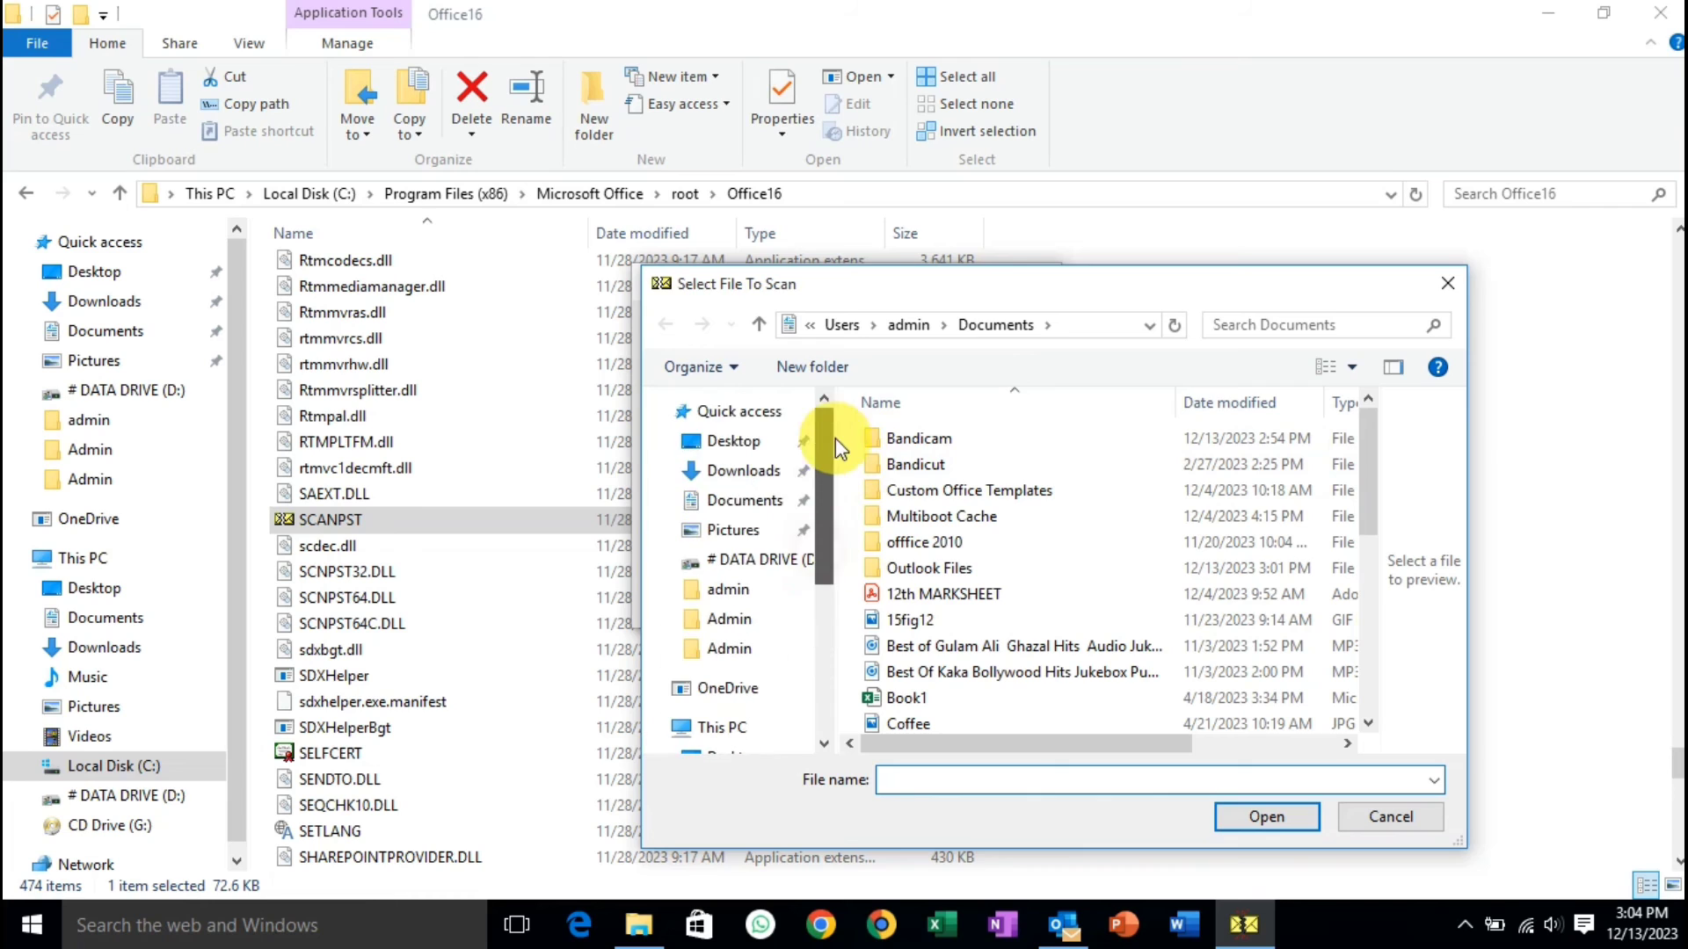
left_click(726, 506)
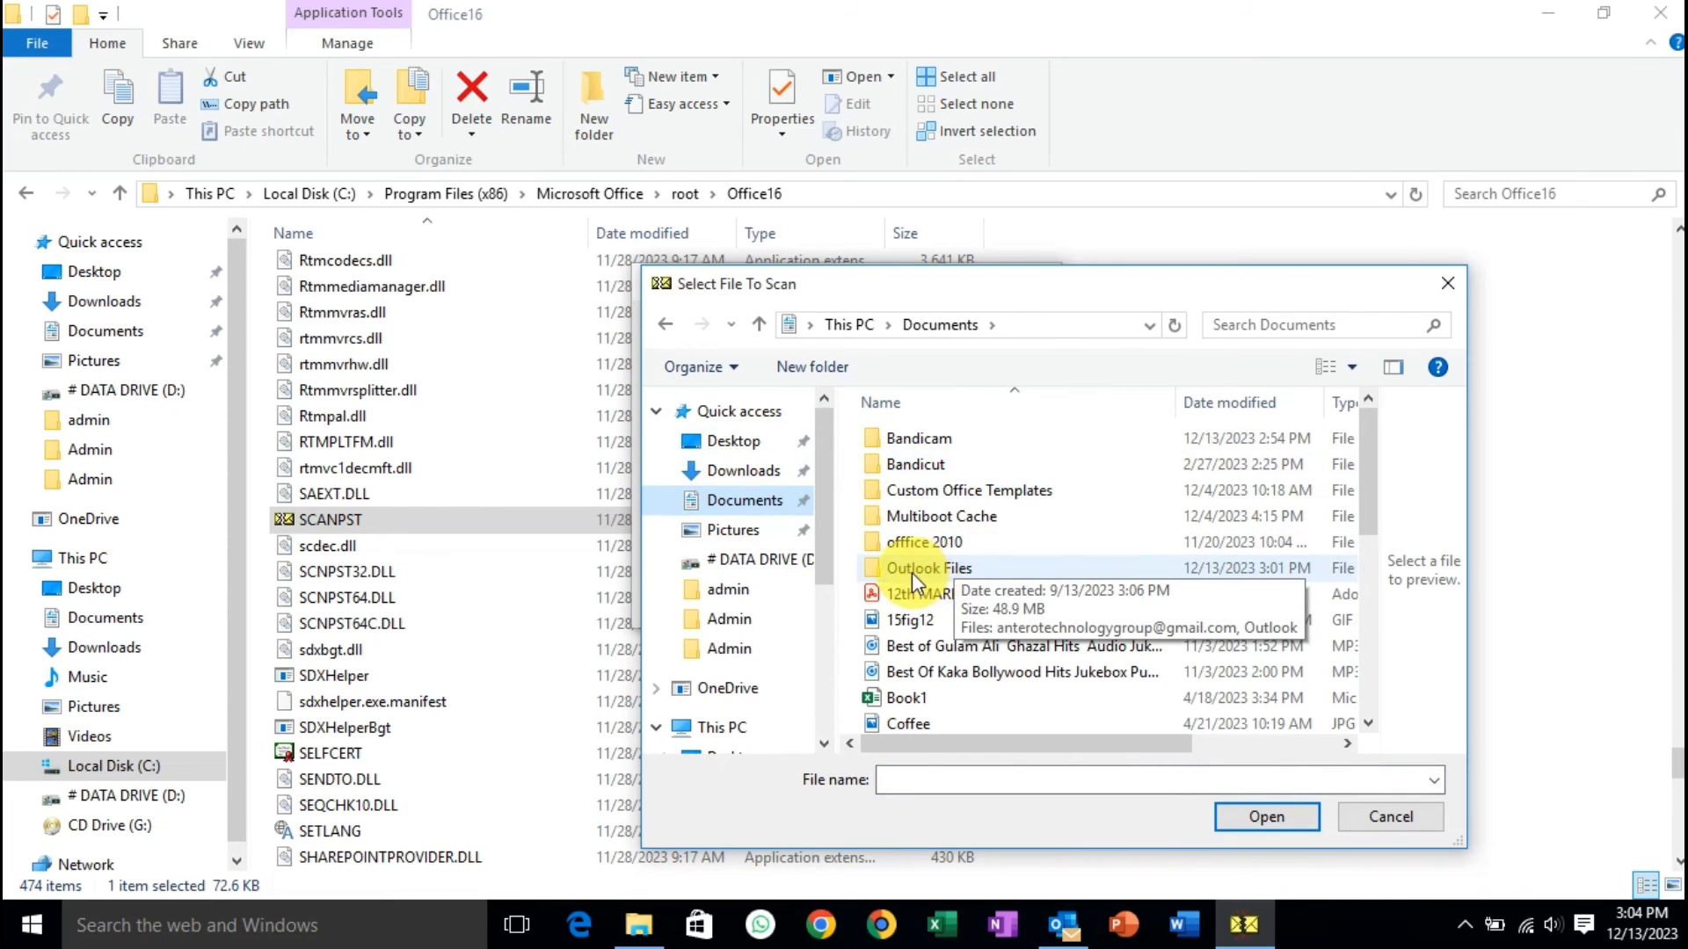
double_click(954, 569)
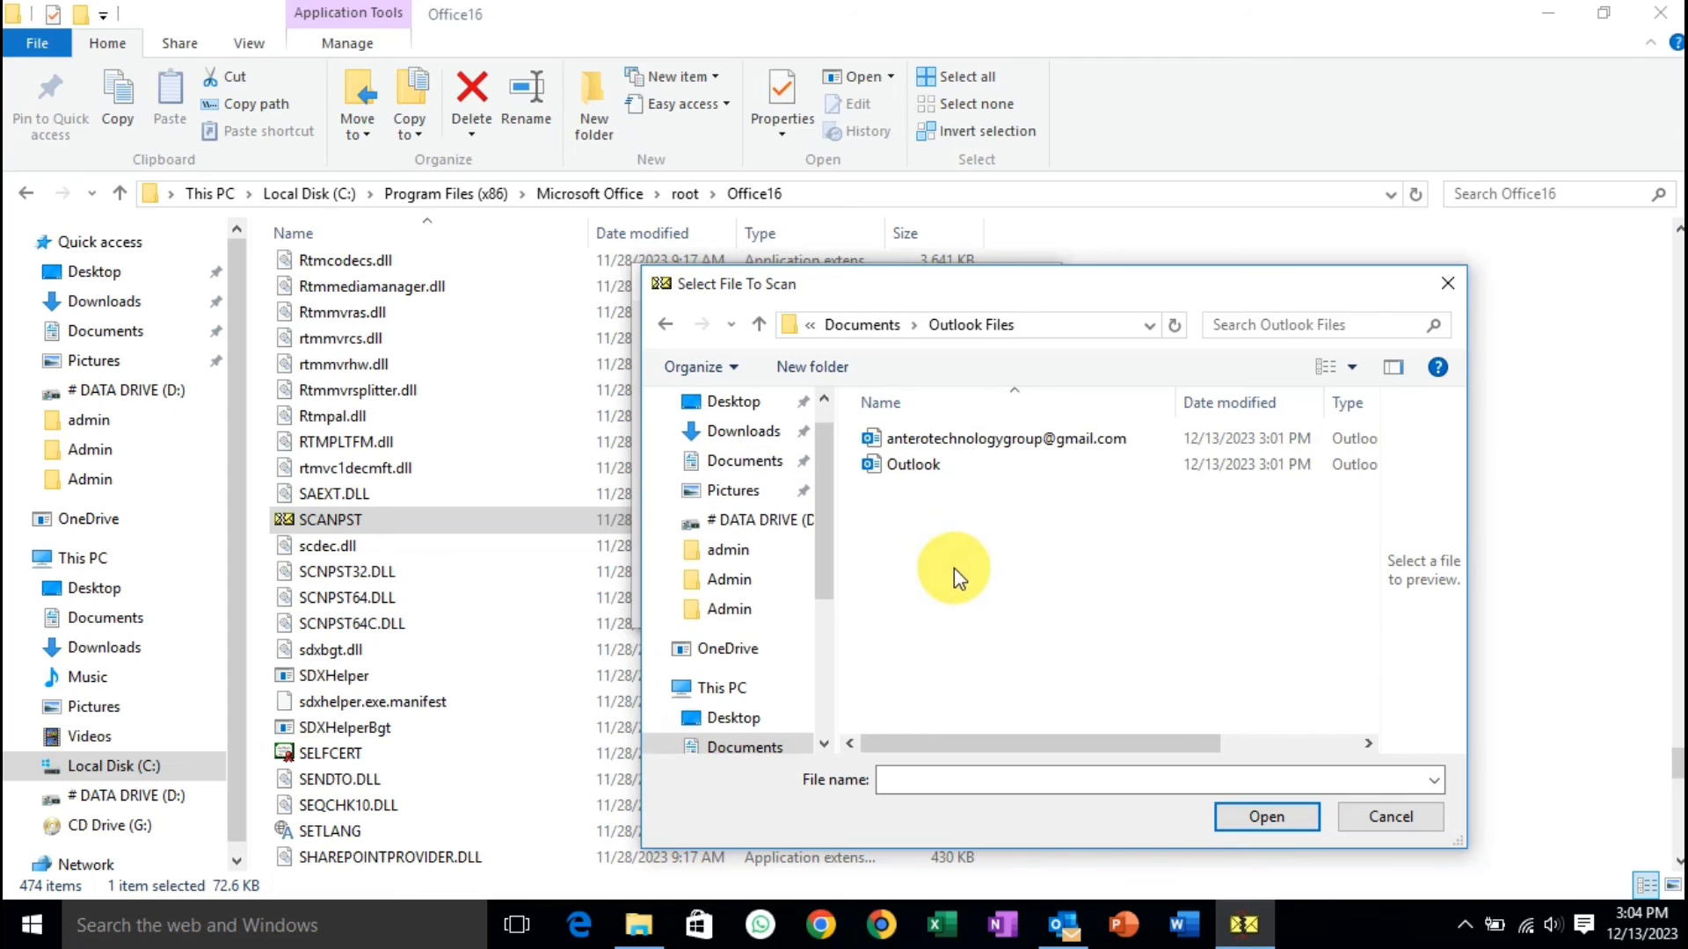
left_click(999, 446)
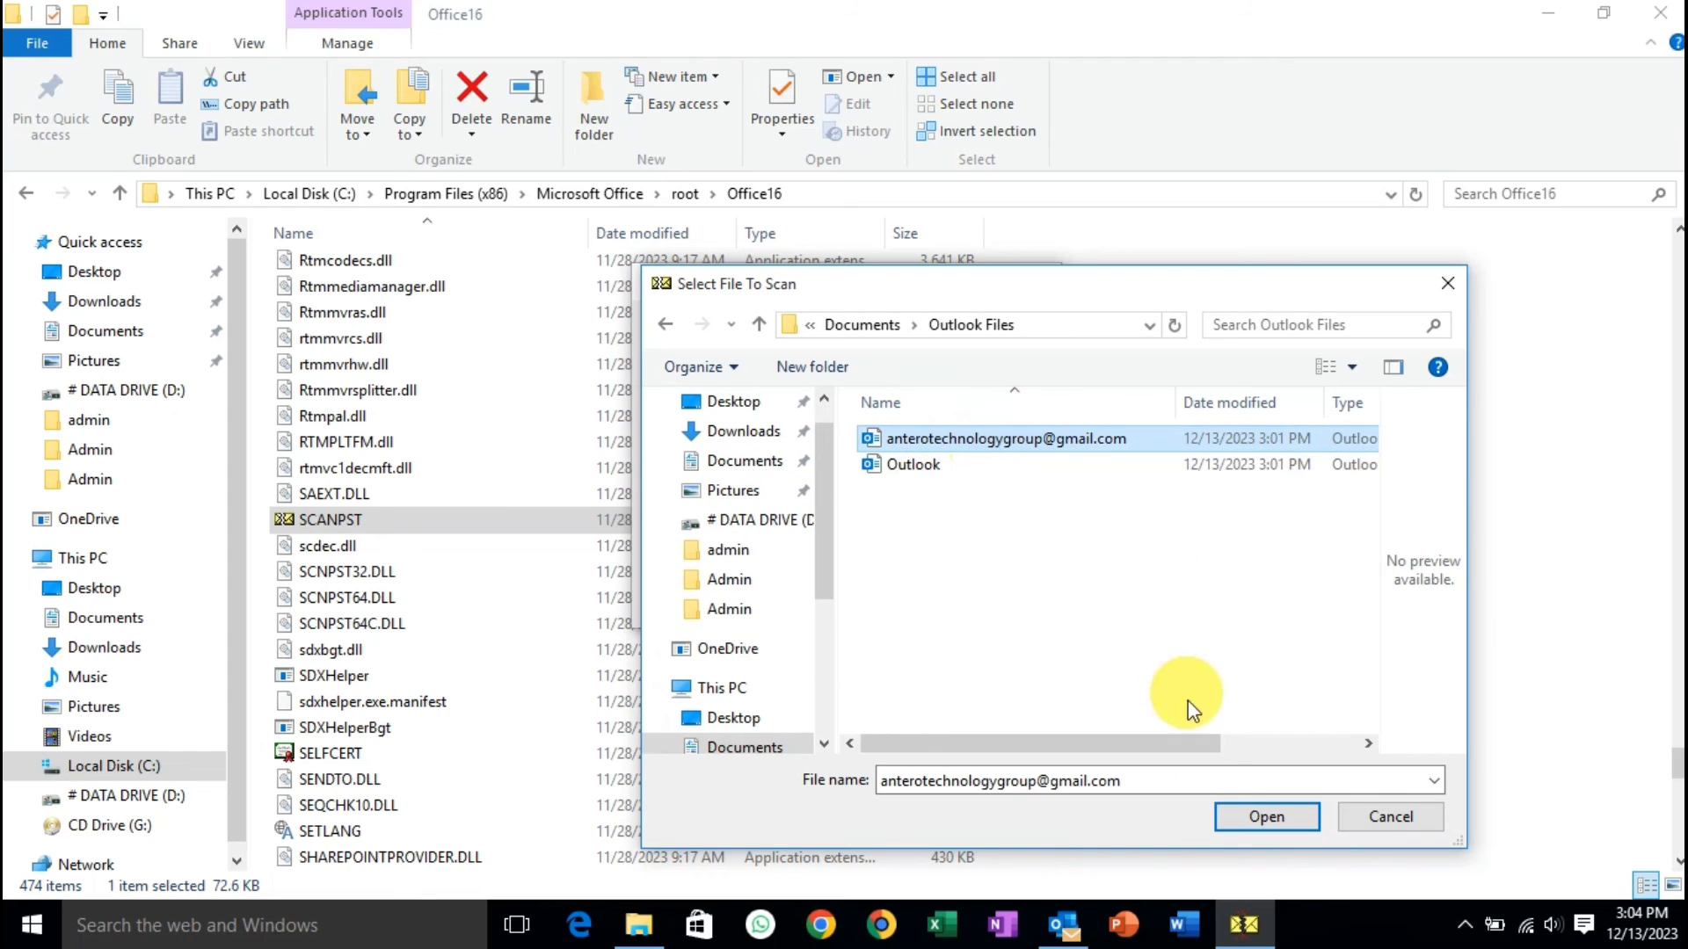
left_click(1258, 814)
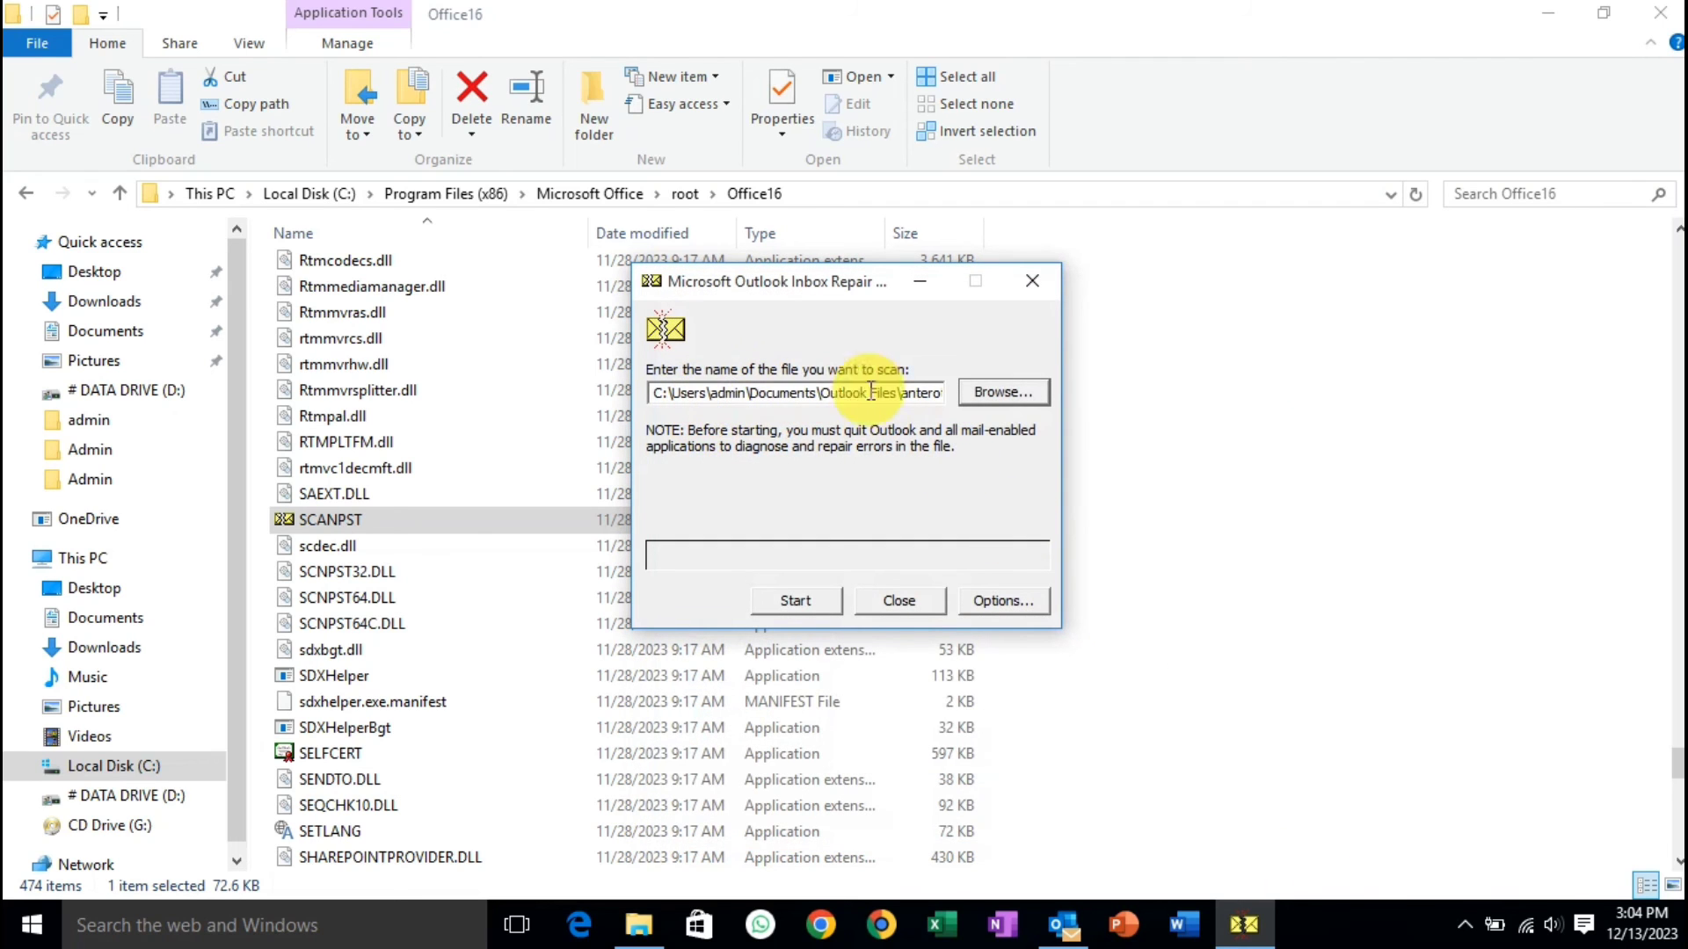
Scan and repair the chosen PST file with a backup made before repairing, and close the Office16 folder window
left_click(806, 607)
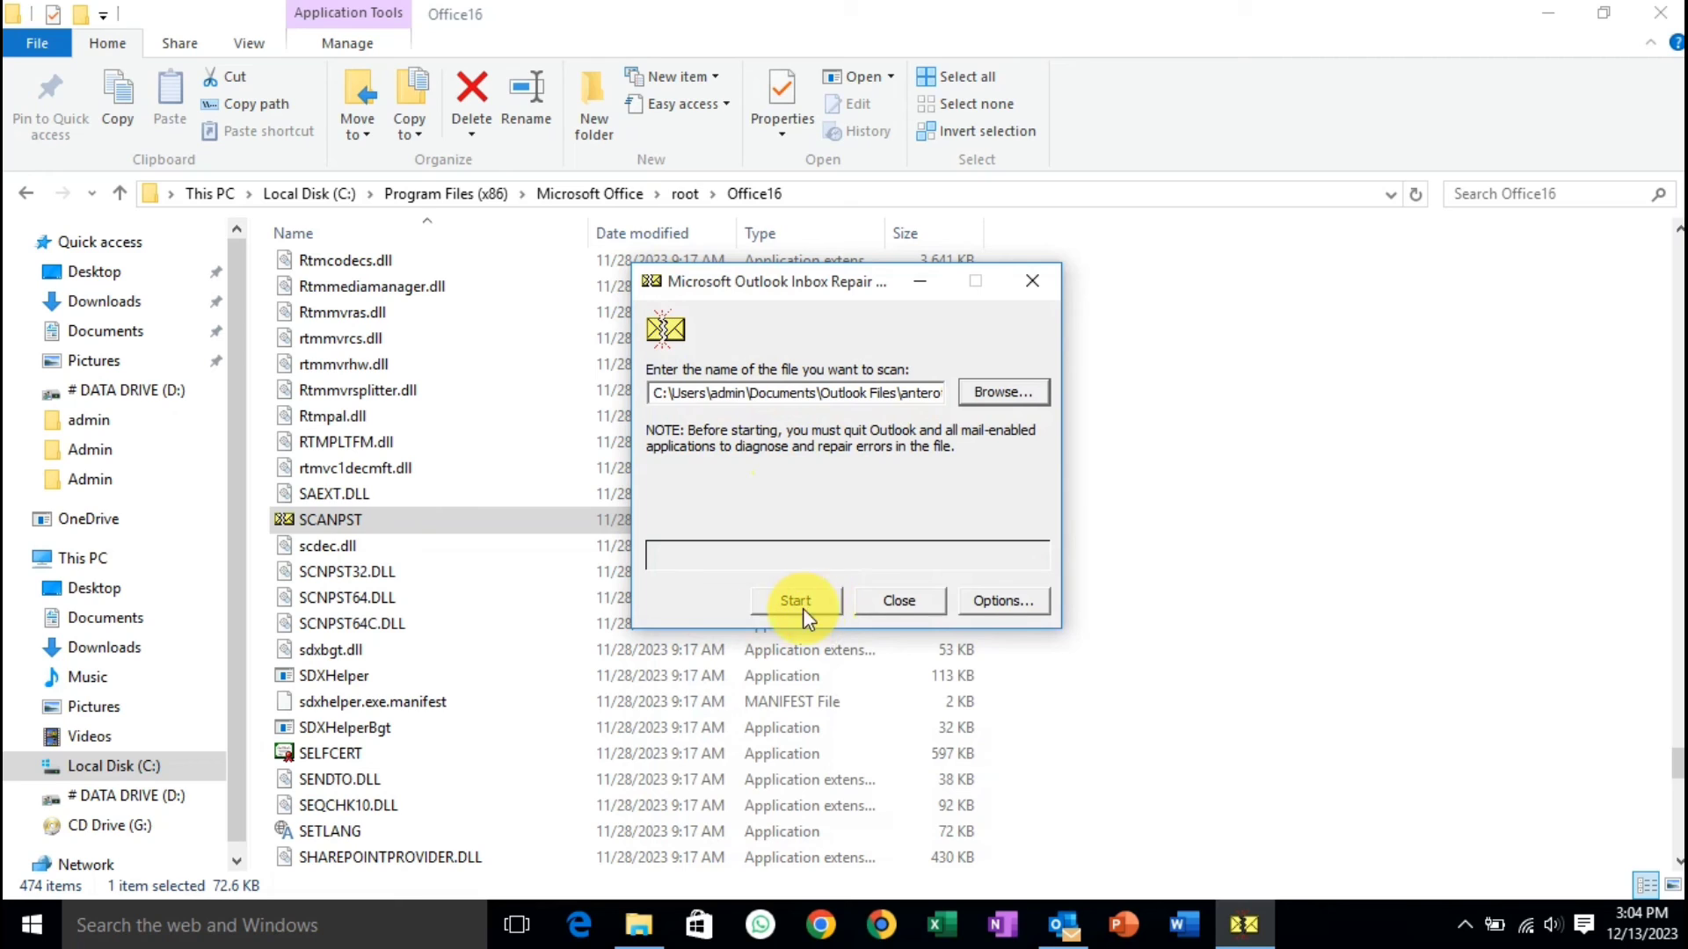
left_click(795, 602)
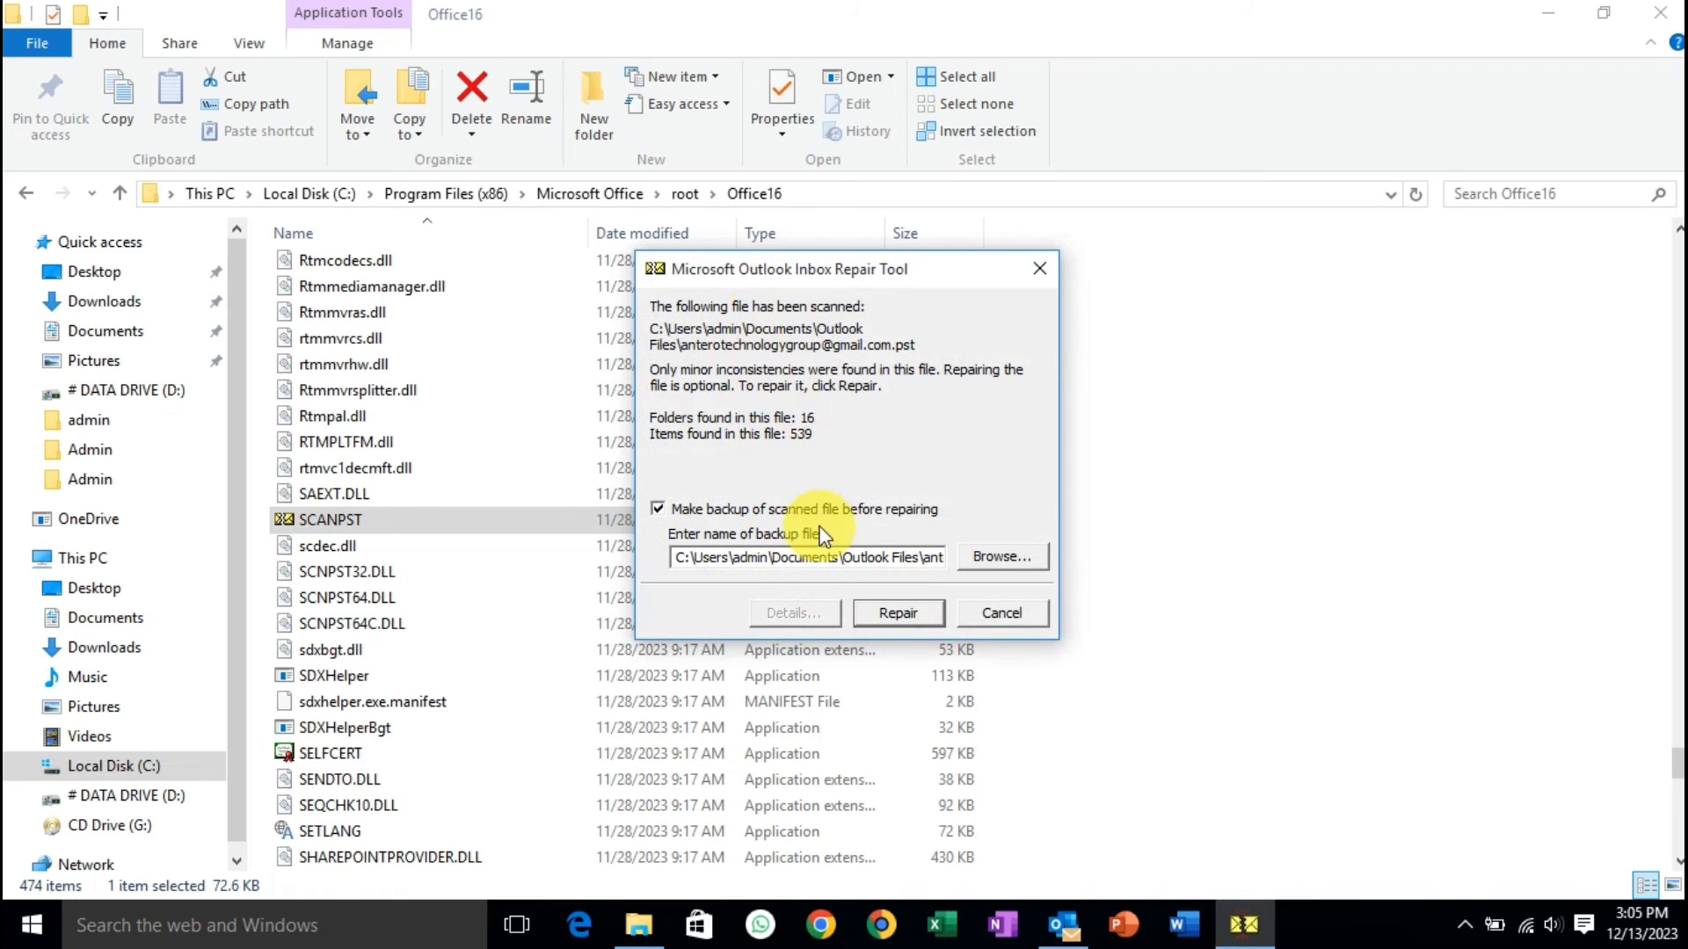
left_click(895, 615)
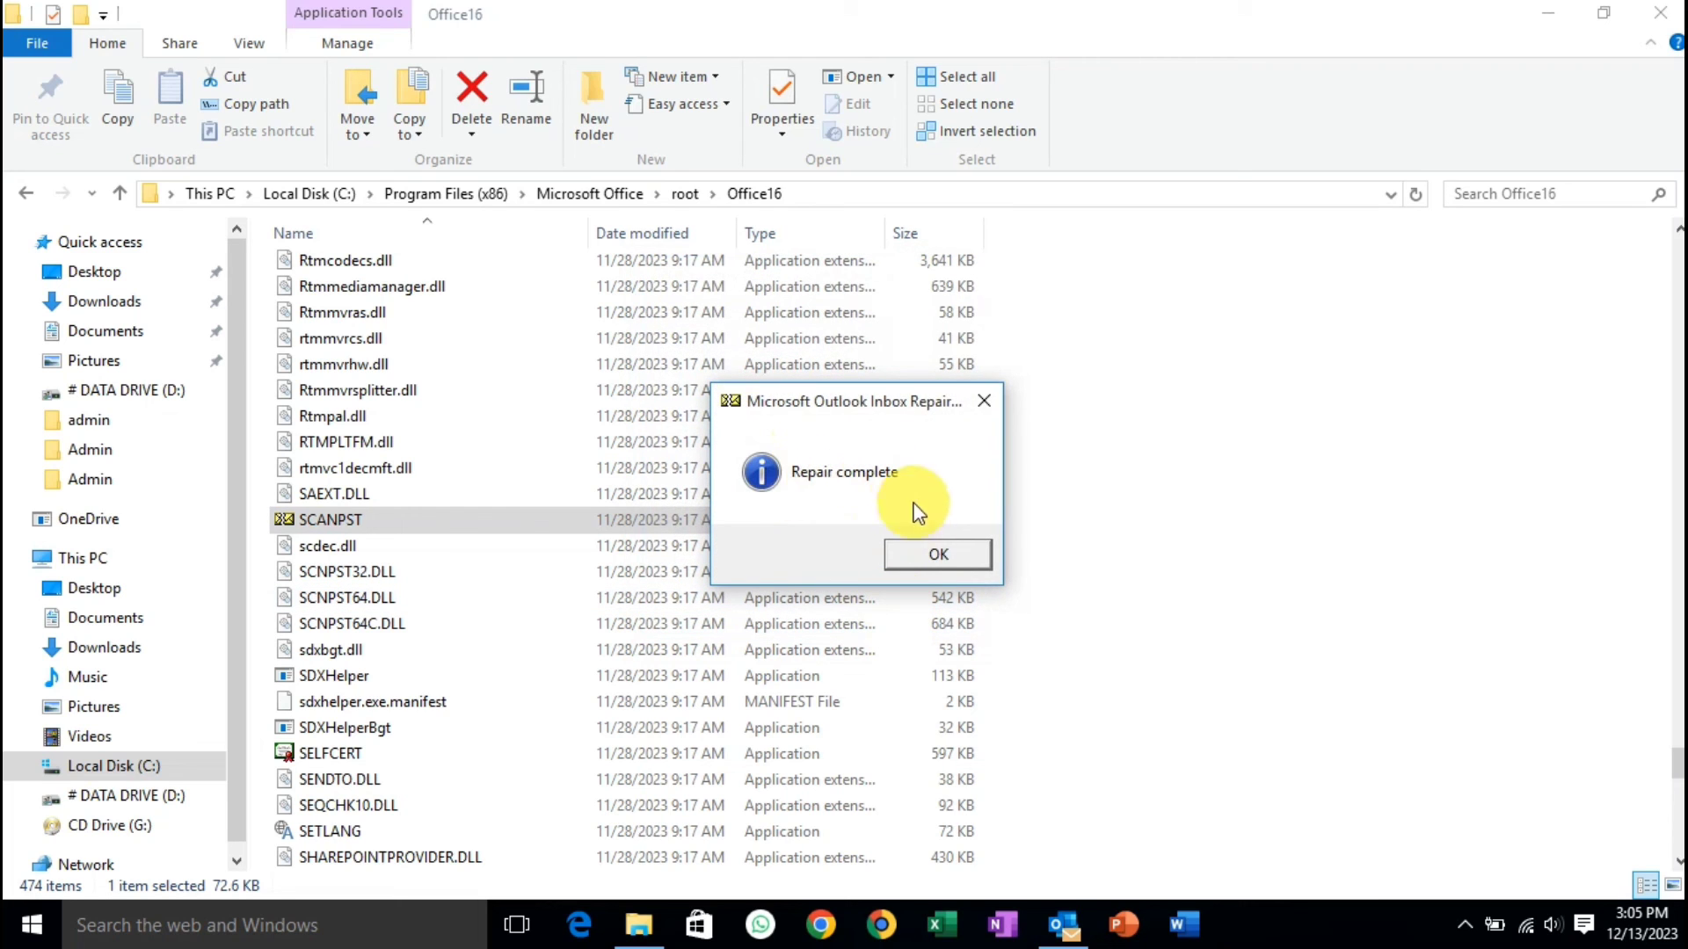
left_click(930, 552)
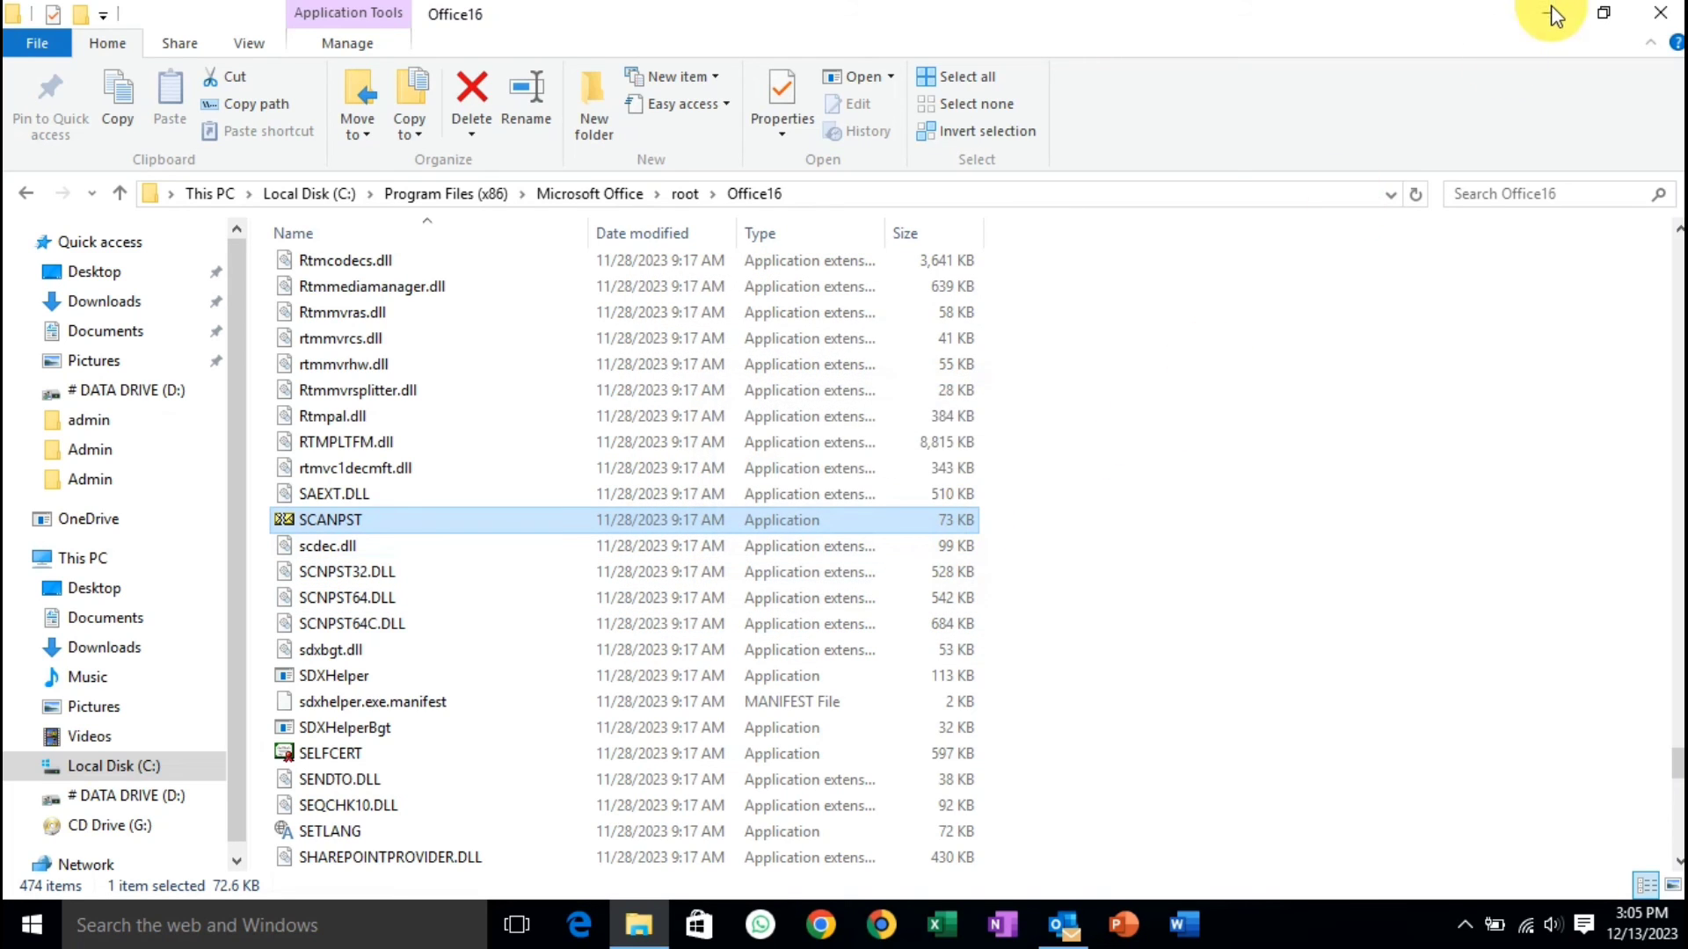
left_click(1660, 13)
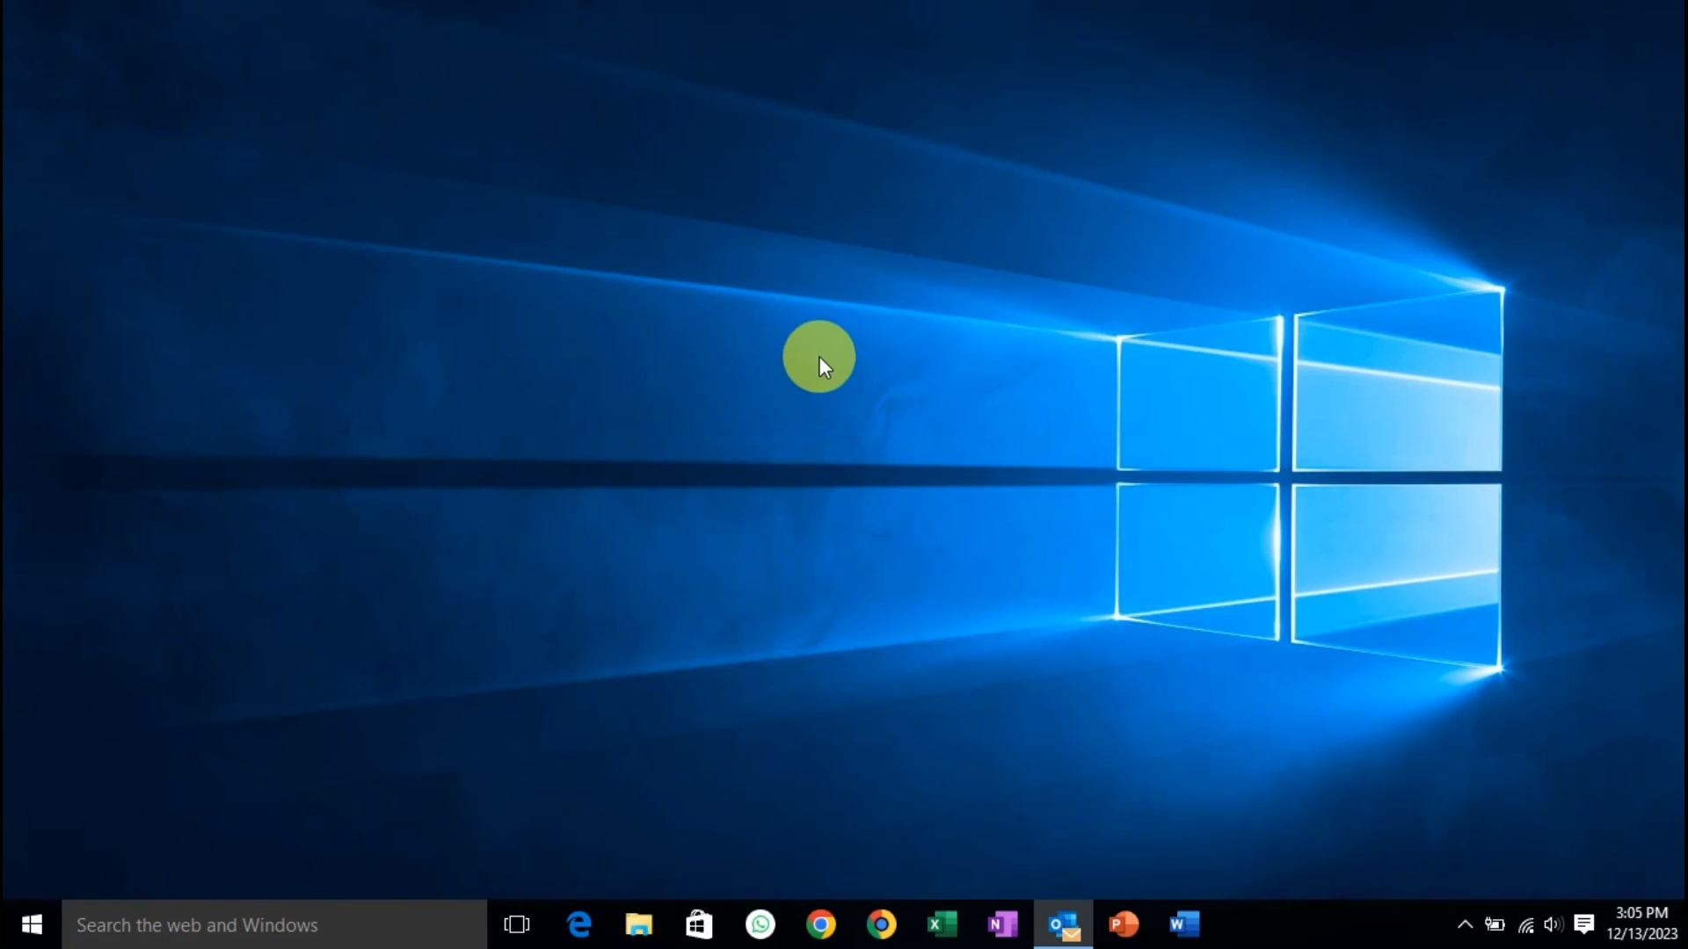